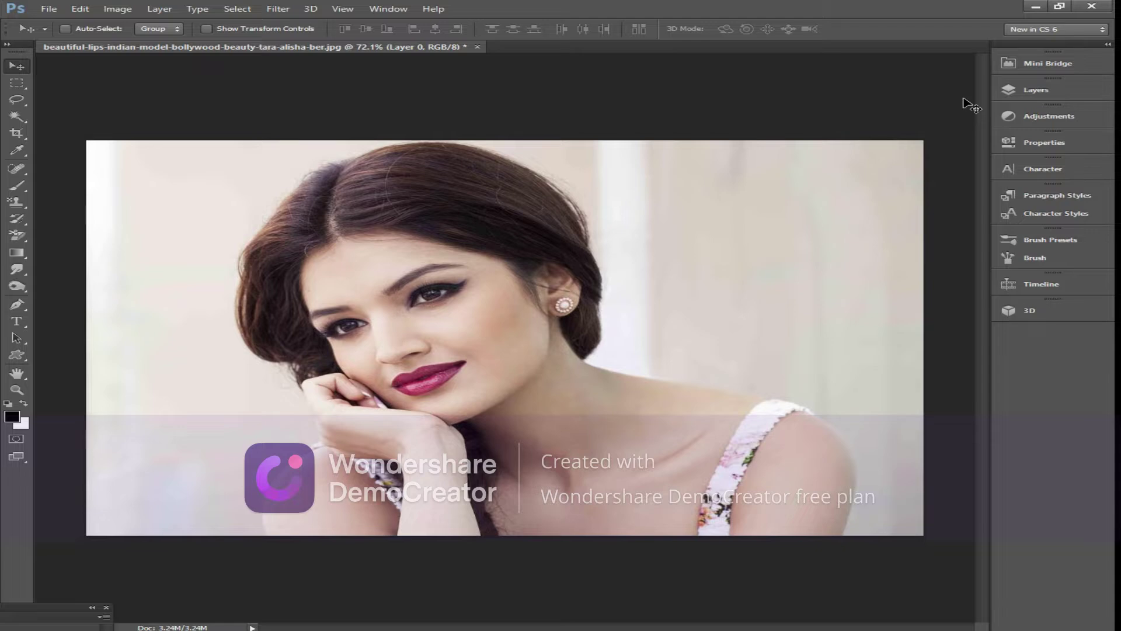
# - Add a pure red (ff0000) solid color fill layer above the portrait and invert its layer mask
pyautogui.hotkey('ctrl', '1')
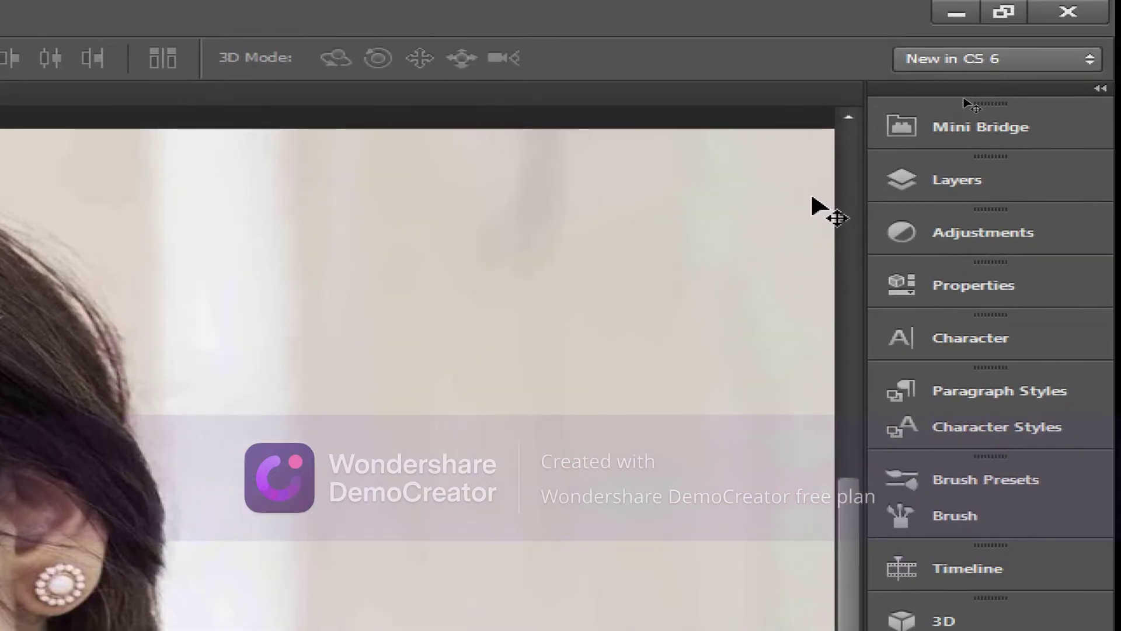
pyautogui.click(934, 180)
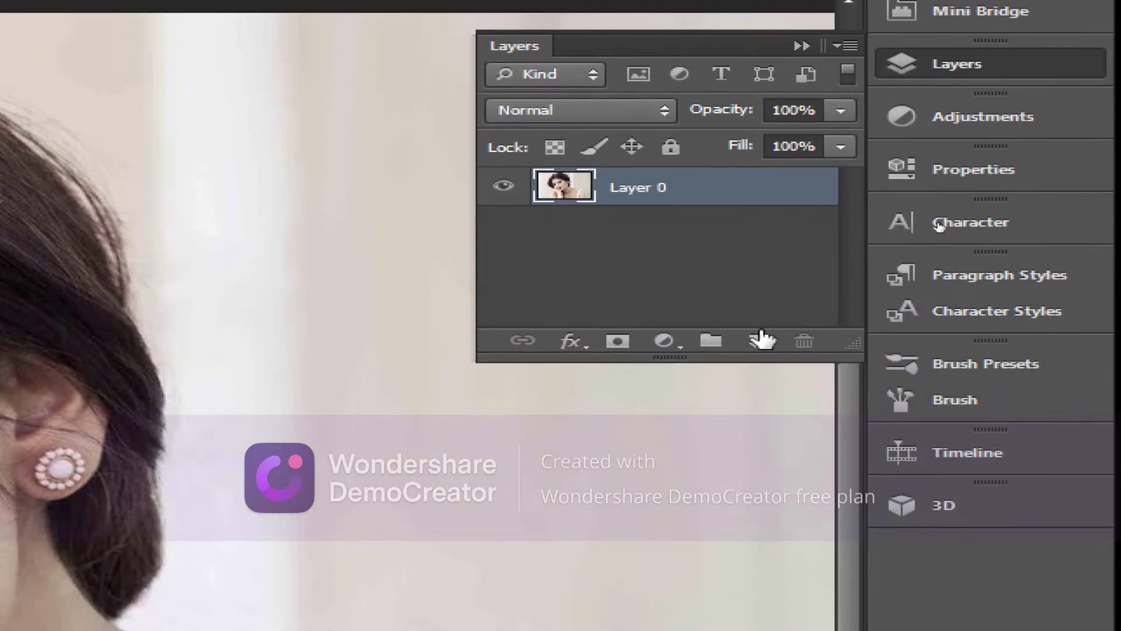
pyautogui.click(760, 457)
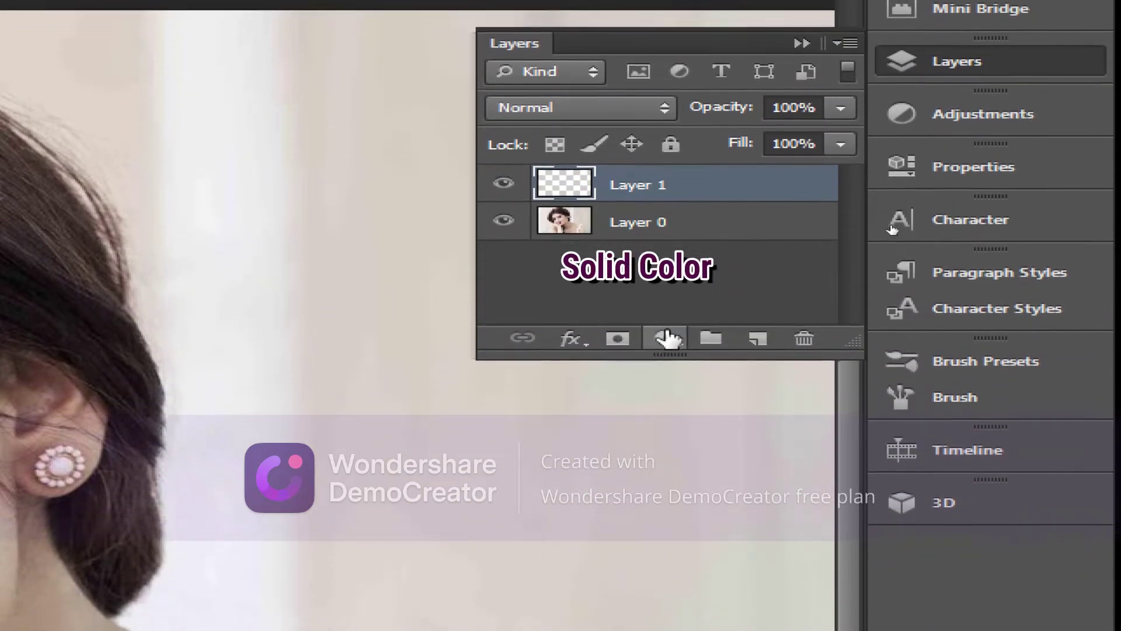
pyautogui.click(664, 339)
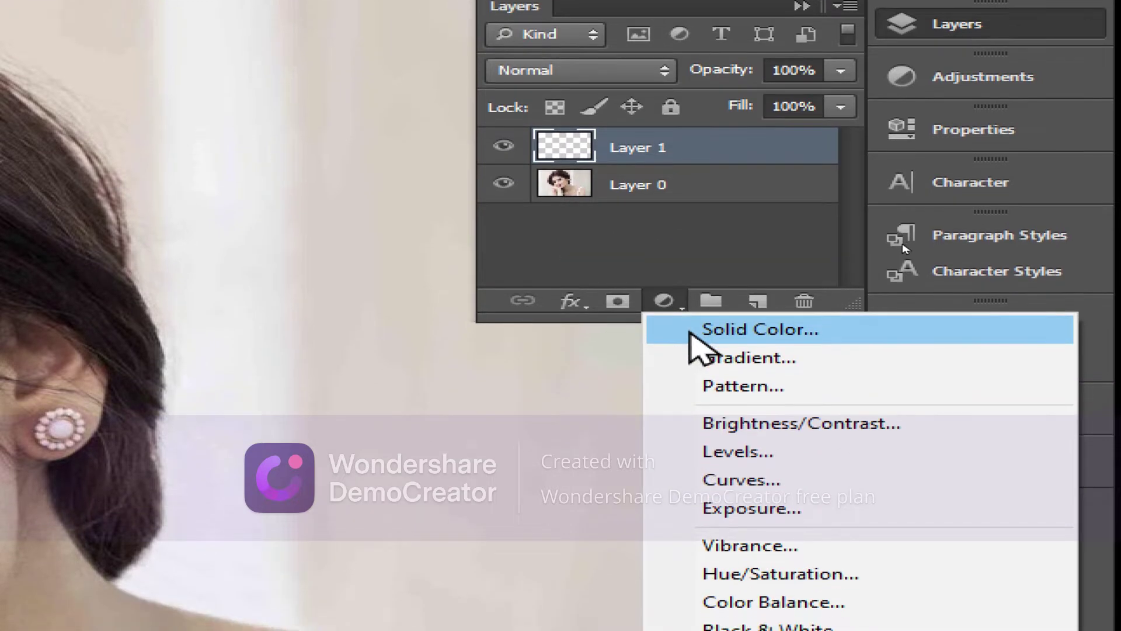
pyautogui.click(689, 361)
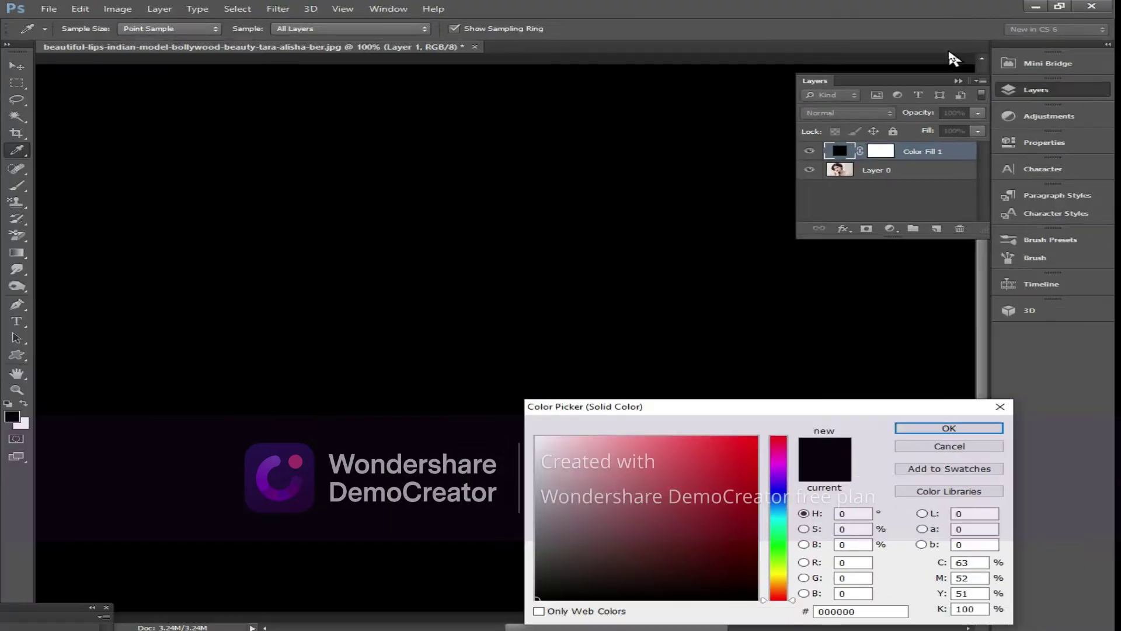
pyautogui.moveTo(706, 502); pyautogui.dragTo(781, 419)
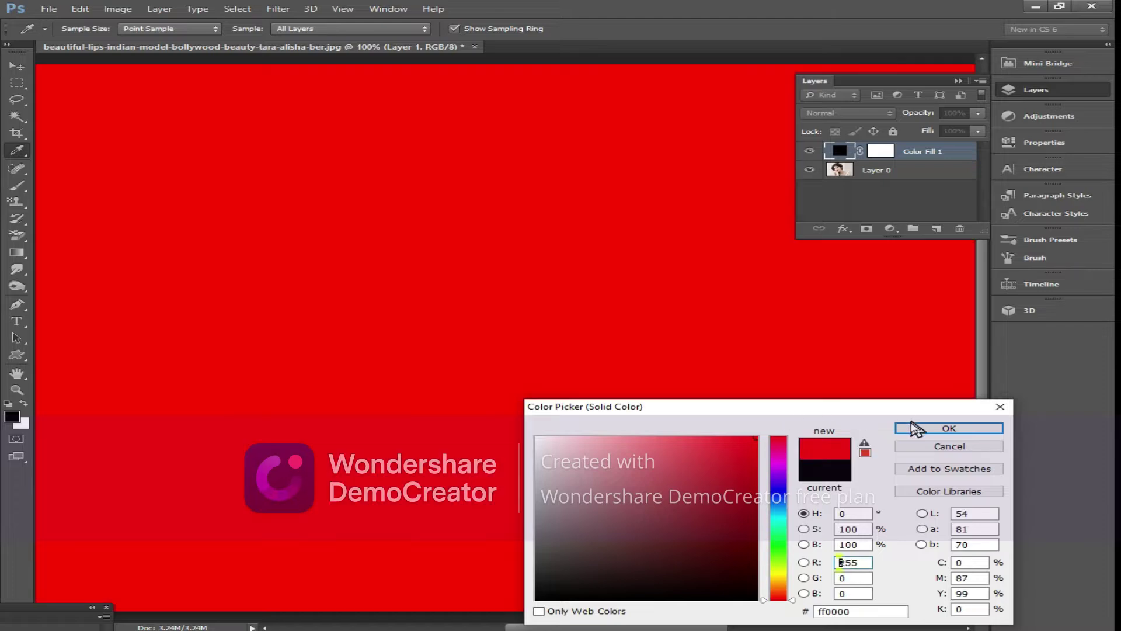
pyautogui.click(914, 428)
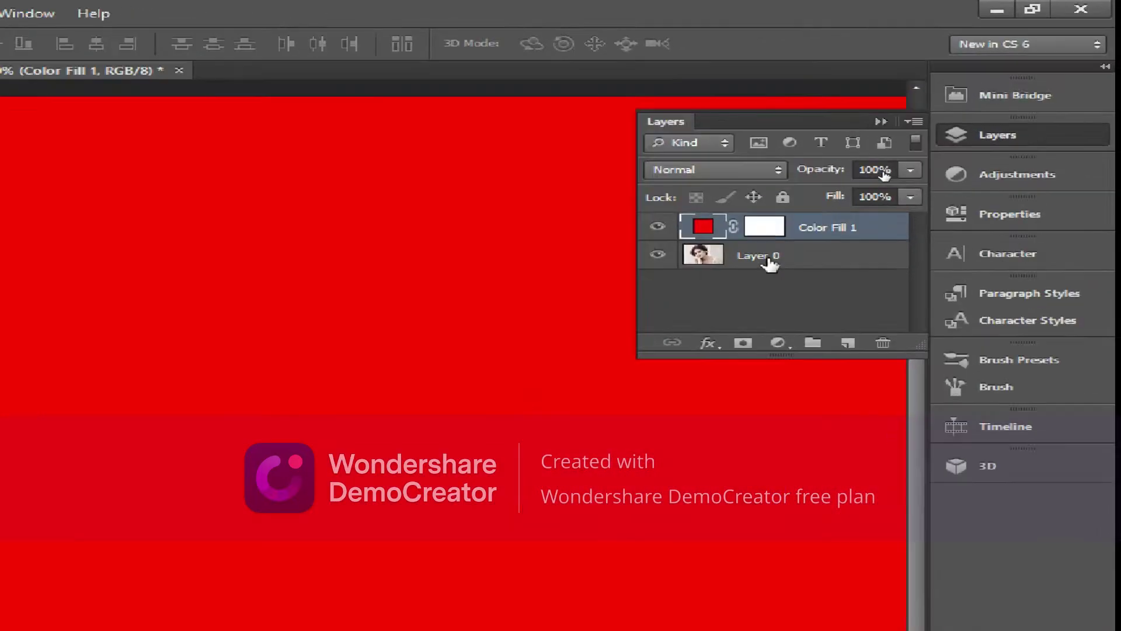
pyautogui.click(772, 232)
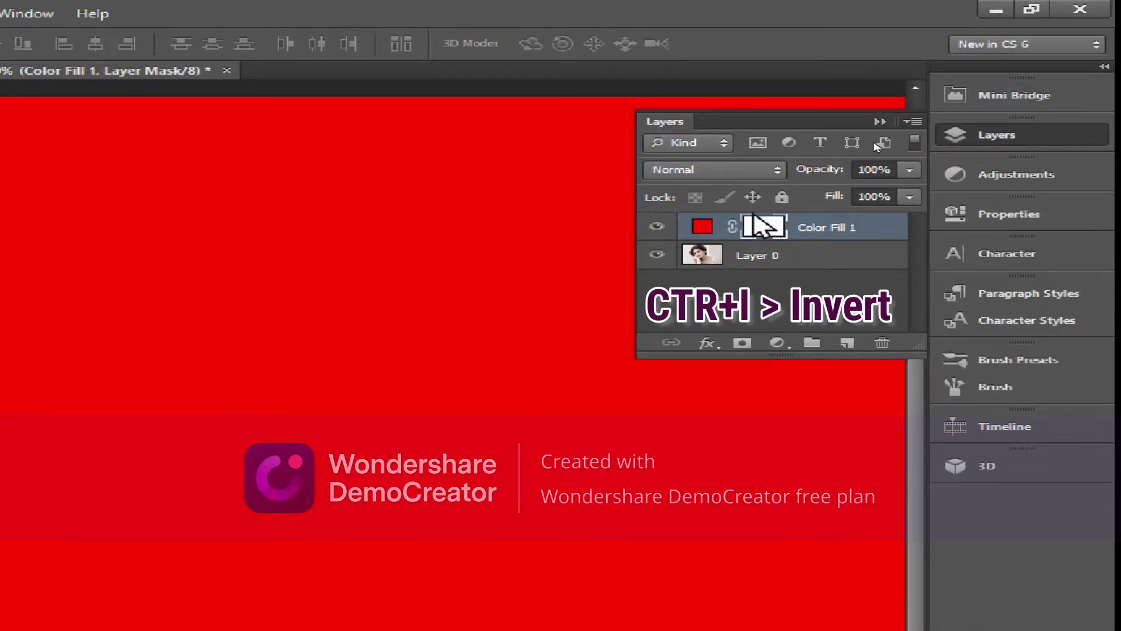
pyautogui.hotkey('ctrl', 'i')
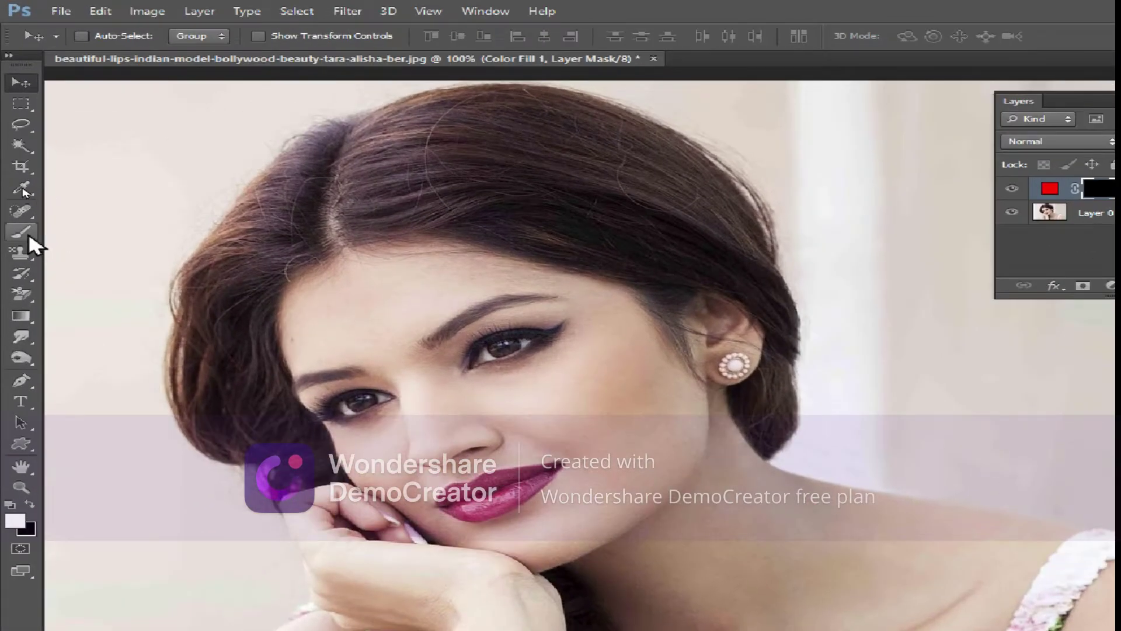
# - Paint white over the upper and lower lips on the red fill layer's mask with the Brush tool
pyautogui.click(24, 233)
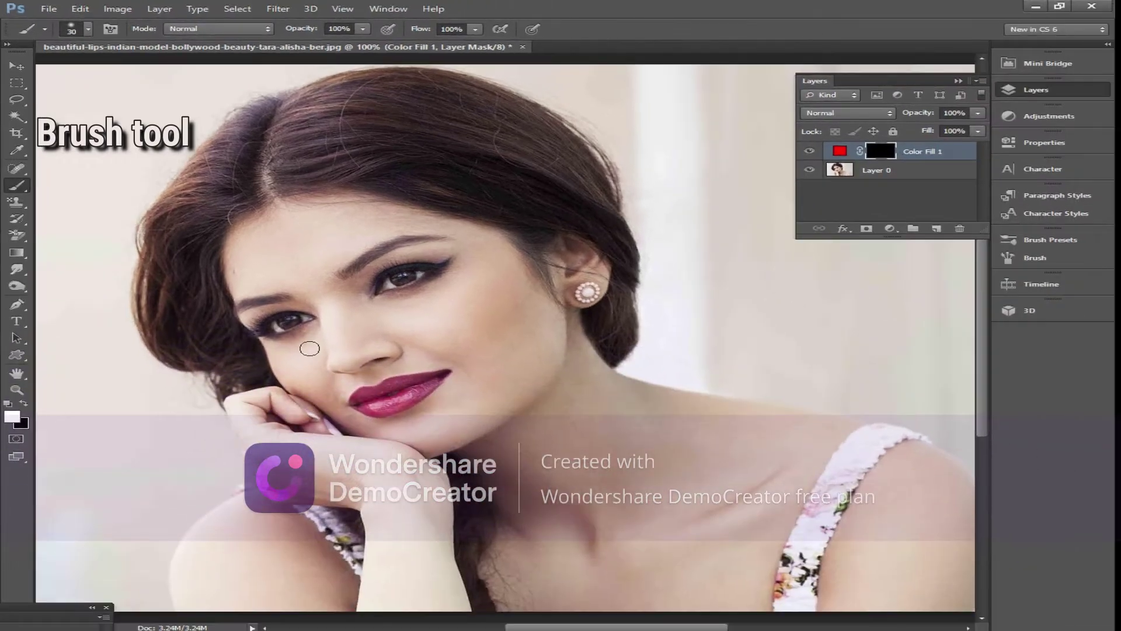
pyautogui.hotkey('ctrl', '+')
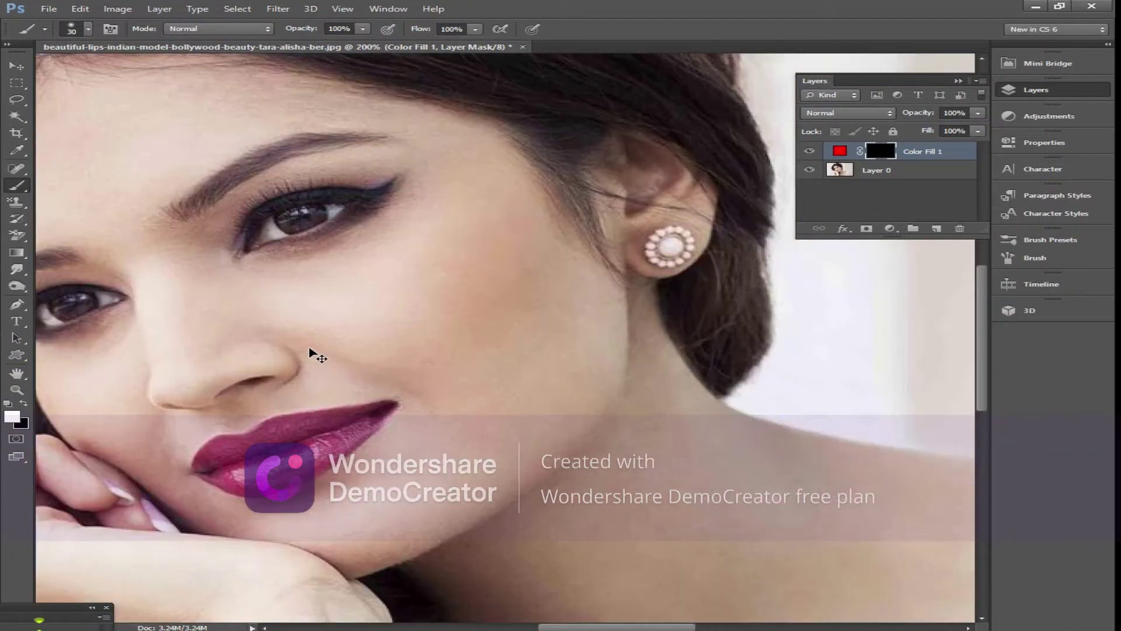
pyautogui.hotkey('ctrl', '+')
pyautogui.moveTo(614, 628); pyautogui.dragTo(573, 627)
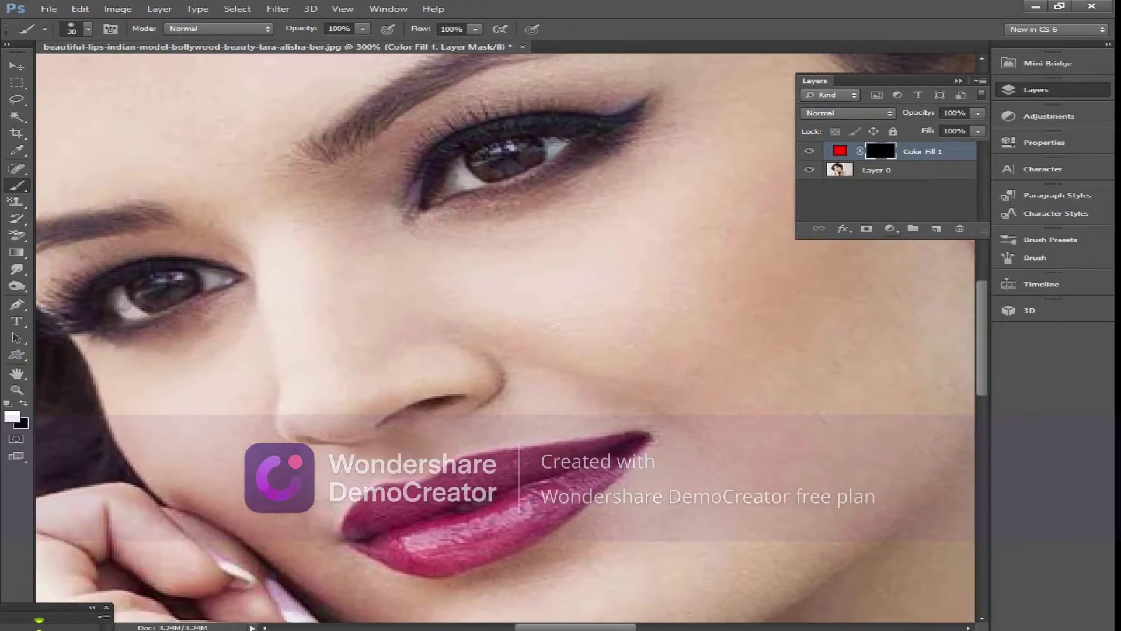
pyautogui.scroll(-1, 573, 619)
pyautogui.scroll(-2, 573, 616)
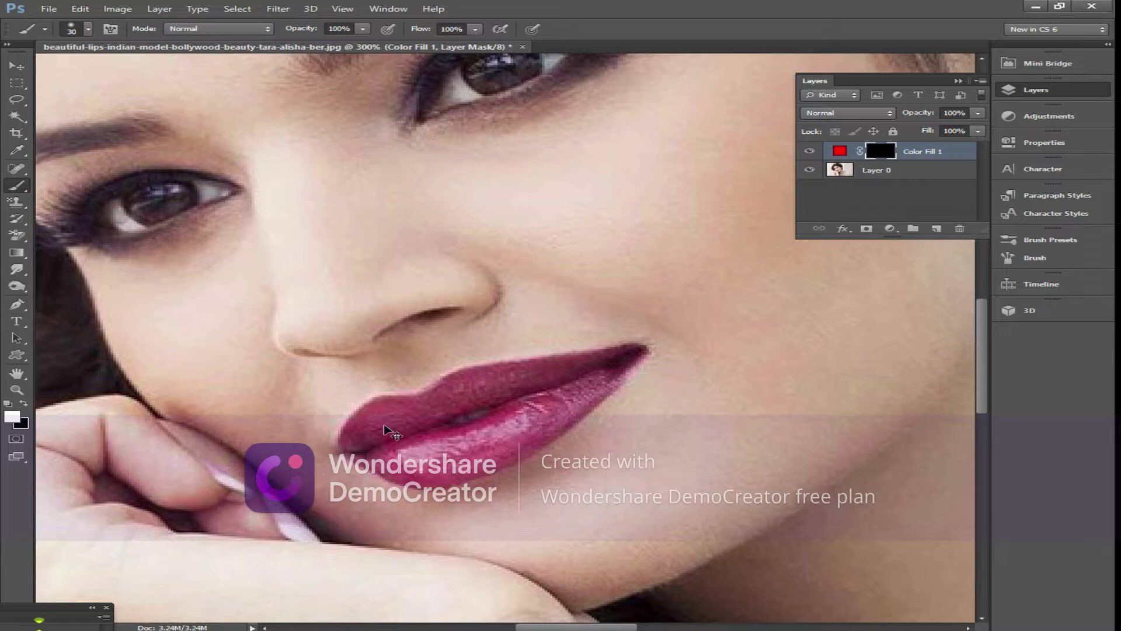
pyautogui.hotkey('ctrl', '+')
pyautogui.scroll(-1, 468, 421)
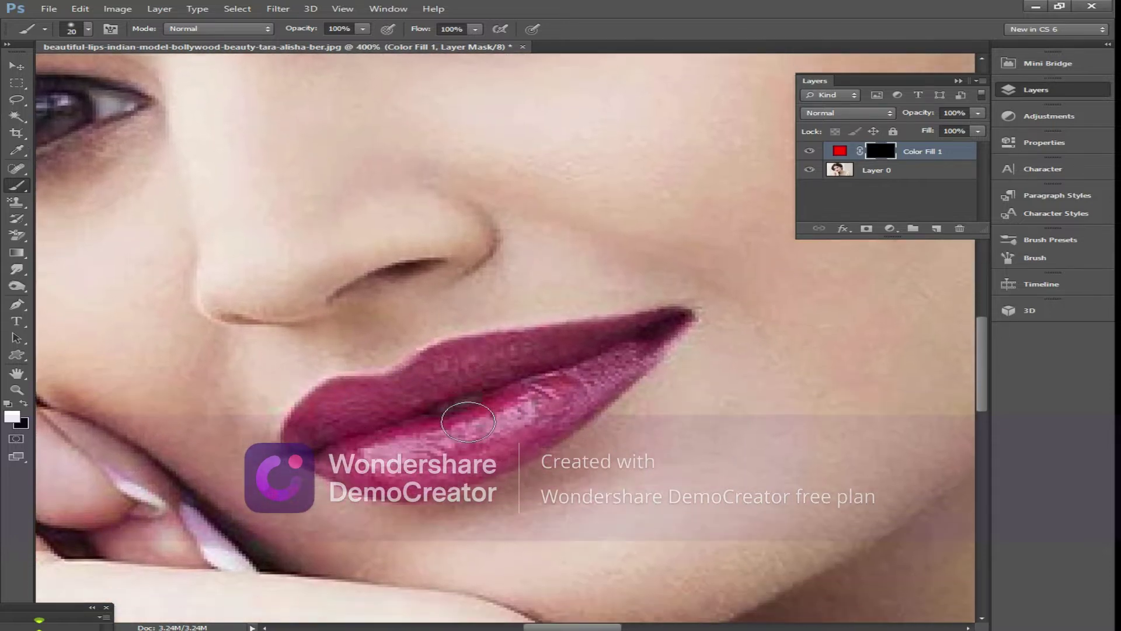
pyautogui.moveTo(314, 437)
pyautogui.mouseDown()
pyautogui.moveTo(352, 395)
pyautogui.moveTo(684, 324)
pyautogui.moveTo(379, 478)
pyautogui.moveTo(488, 421)
pyautogui.moveTo(542, 357)
pyautogui.moveTo(309, 422)
pyautogui.moveTo(580, 408)
pyautogui.mouseUp()
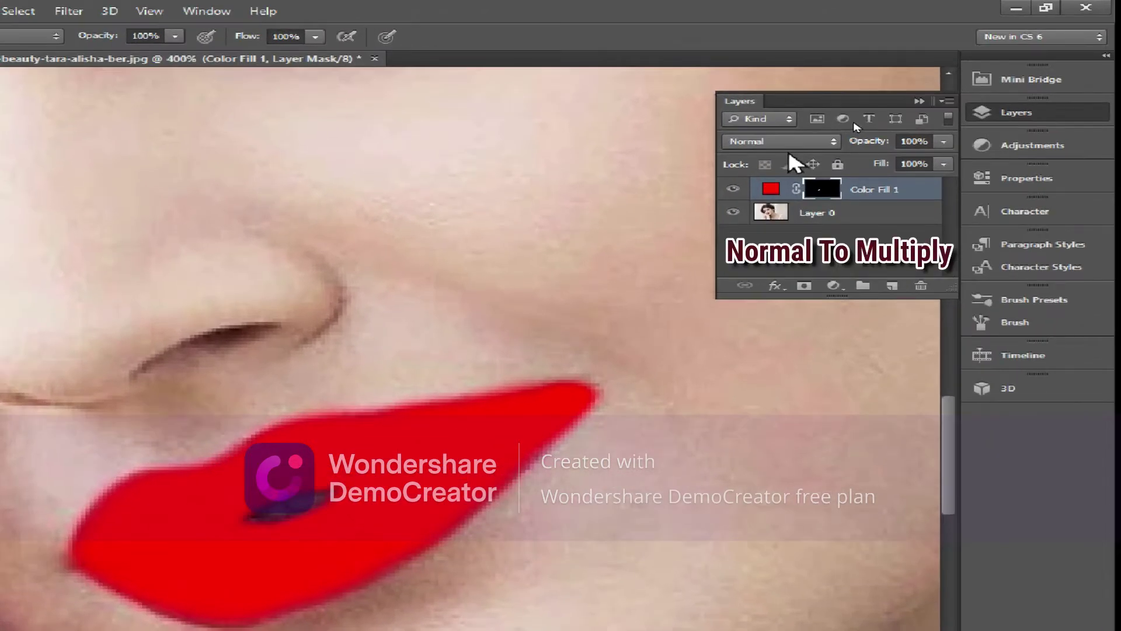
# - Set the red fill layer's blend mode to Multiply and its Blend If underlying-layer white limit to 196
pyautogui.click(779, 143)
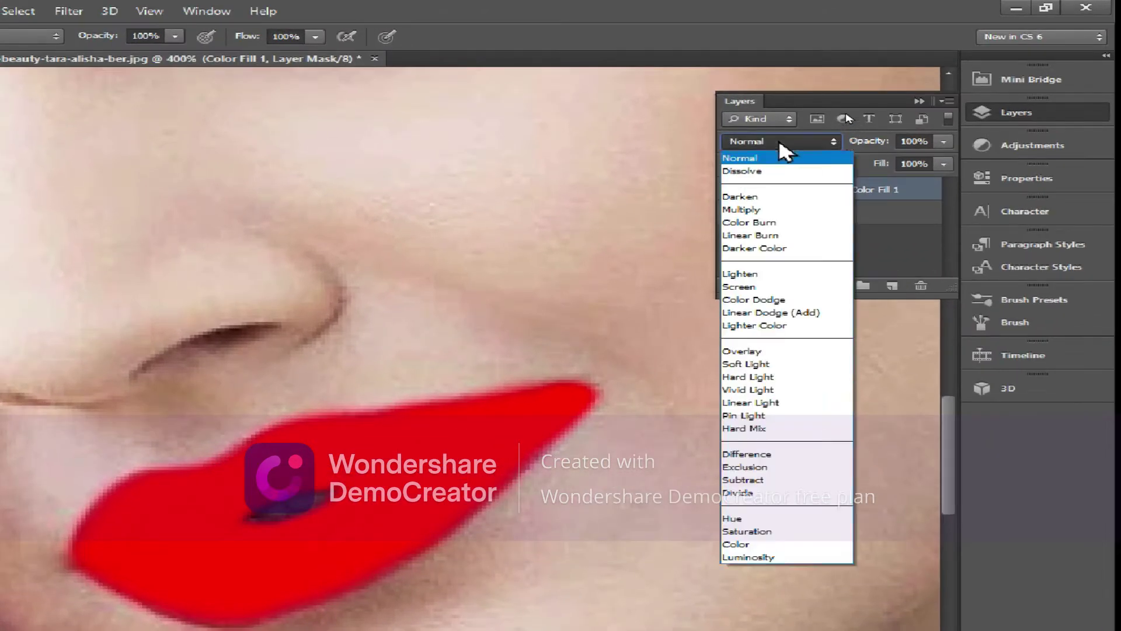
pyautogui.click(778, 218)
pyautogui.click(776, 285)
pyautogui.click(782, 307)
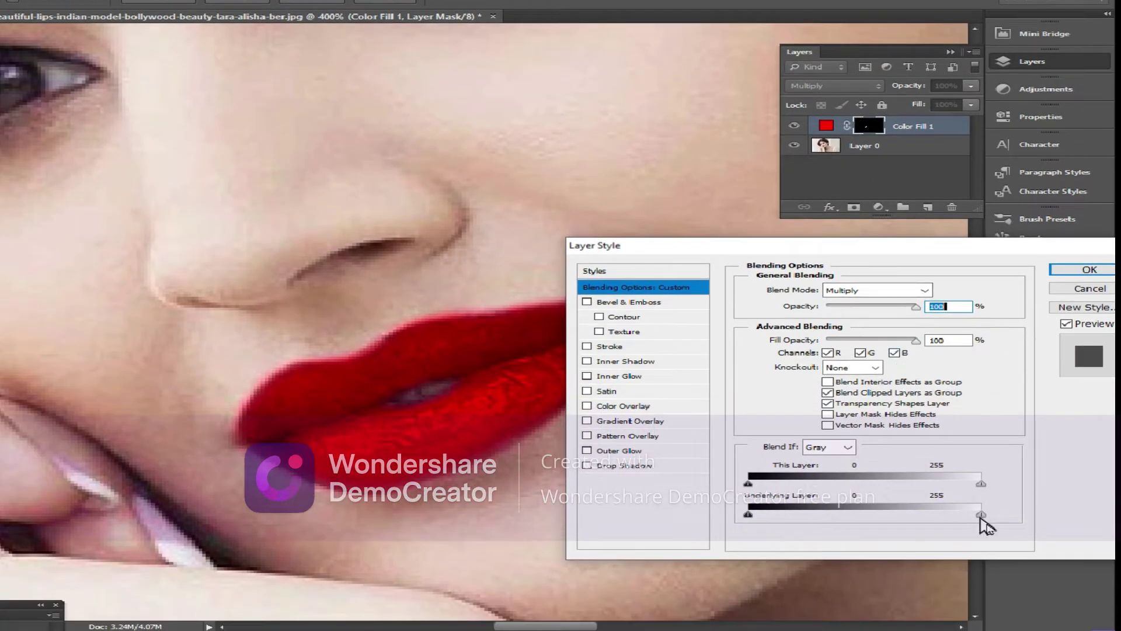
pyautogui.moveTo(981, 515); pyautogui.dragTo(935, 534)
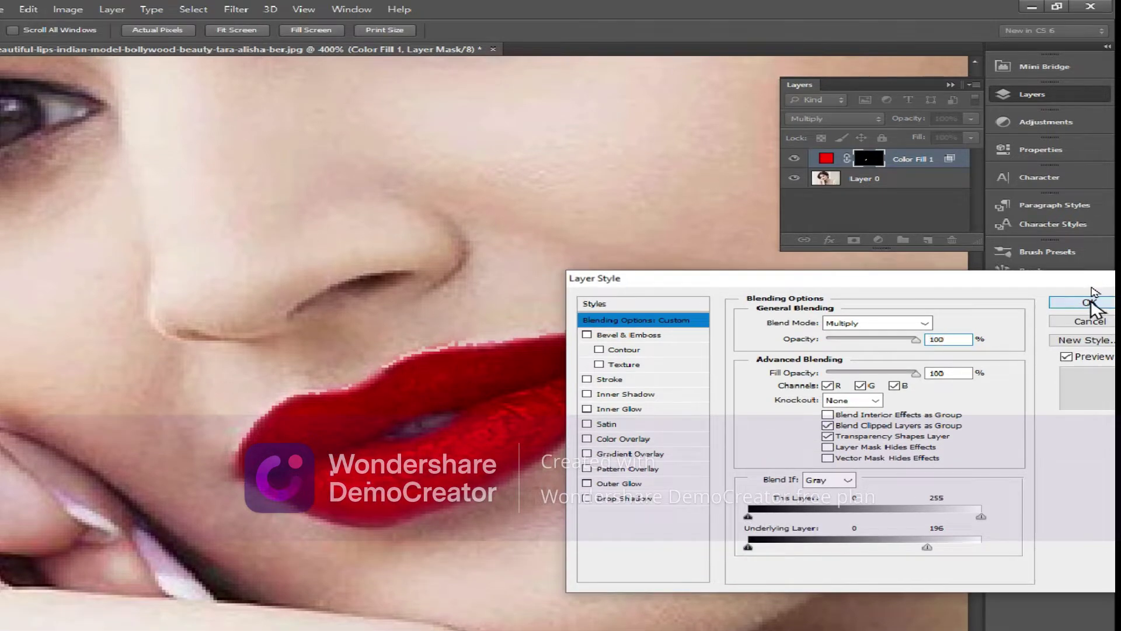
pyautogui.click(1088, 302)
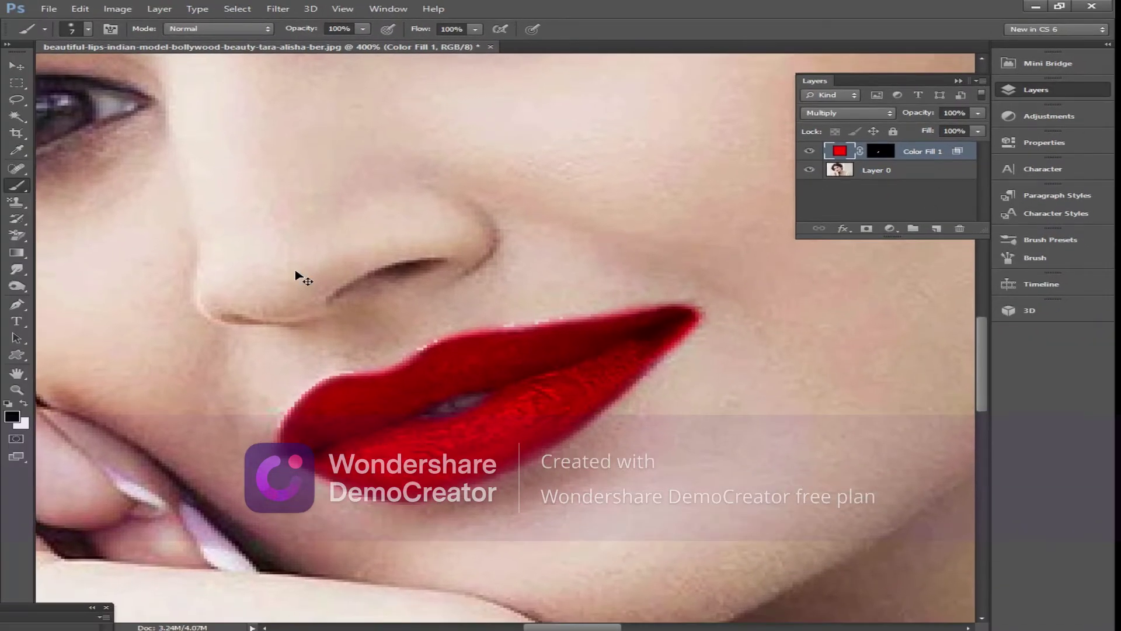
# - Add a new empty layer between the portrait layer and the red fill layer
pyautogui.hotkey('ctrl', '0')
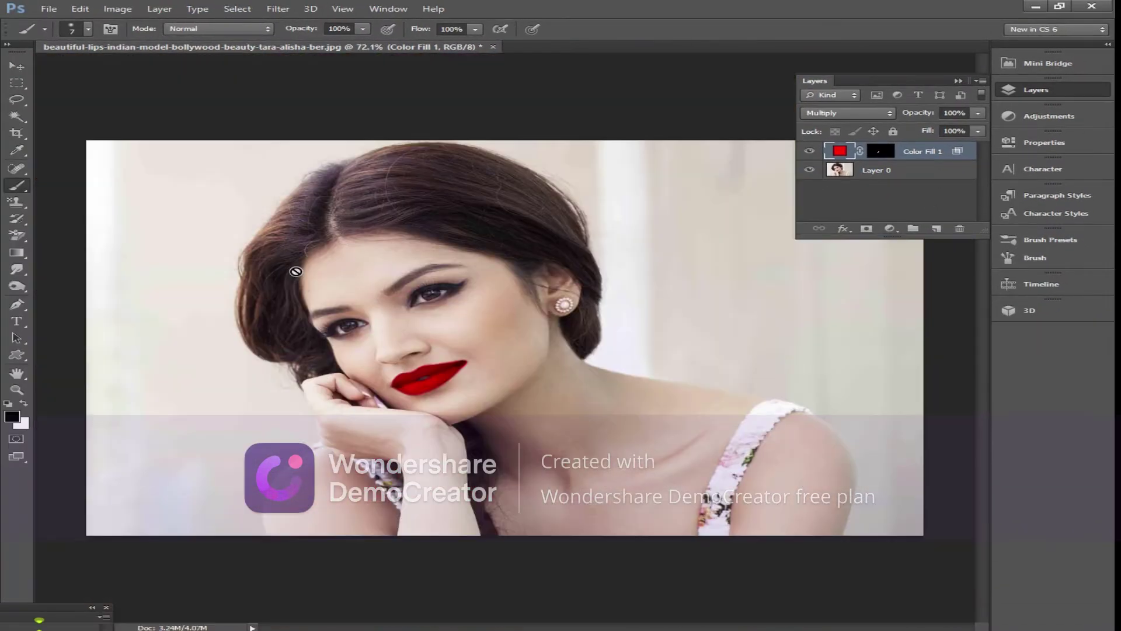
pyautogui.hotkey('ctrl', '1')
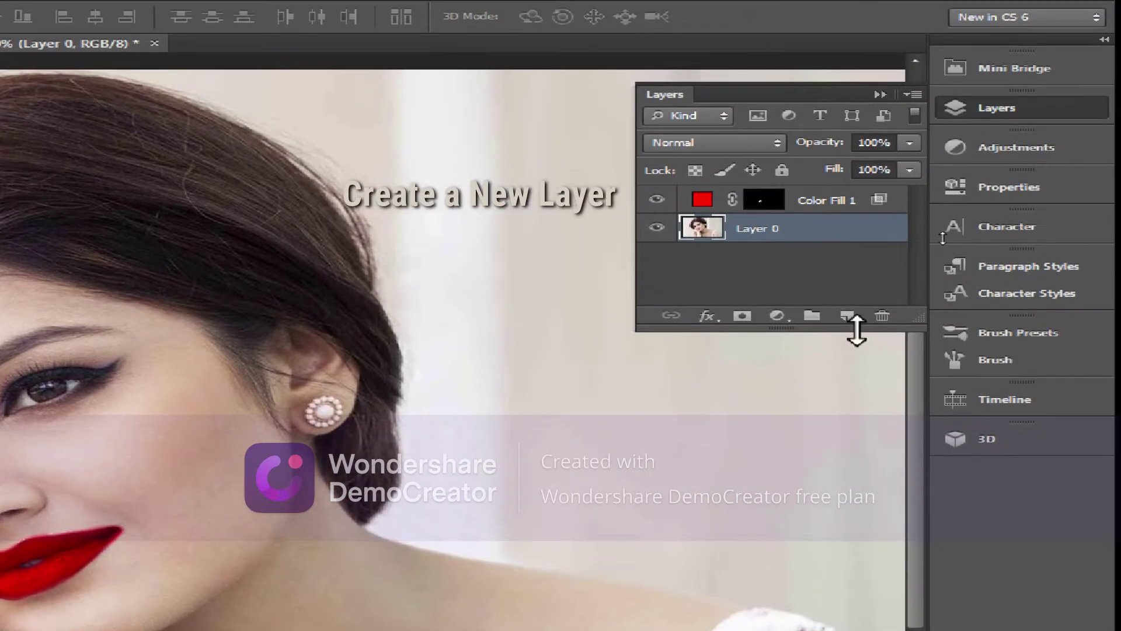
pyautogui.click(848, 300)
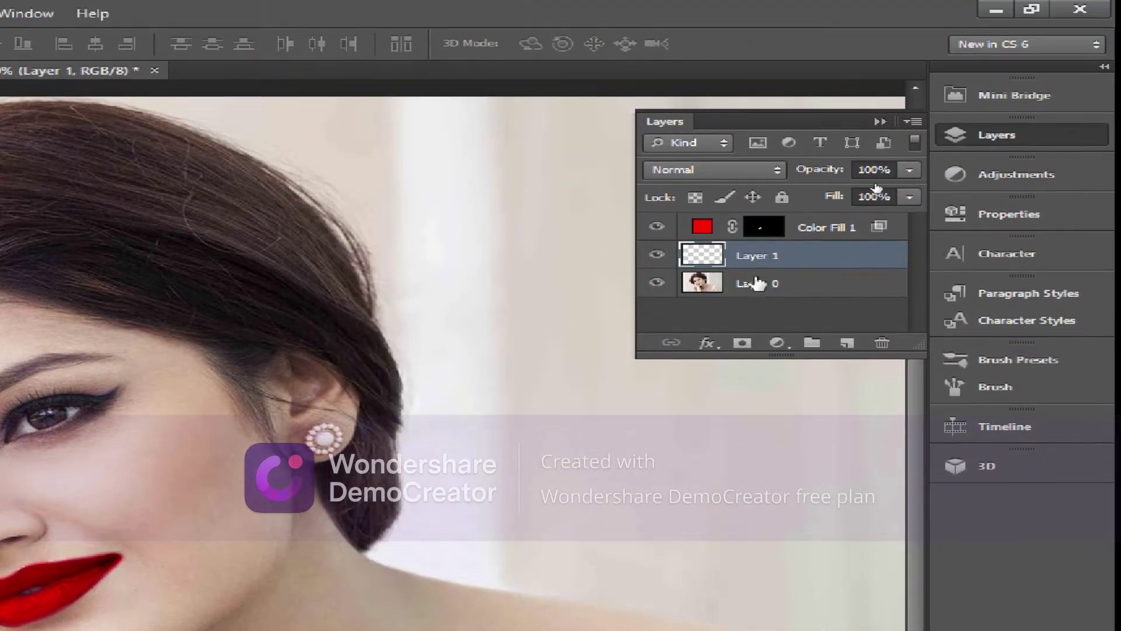
# - Select the woman's hair on Layer 0 with the Quick Selection tool, leaving out the face and ear
pyautogui.click(758, 283)
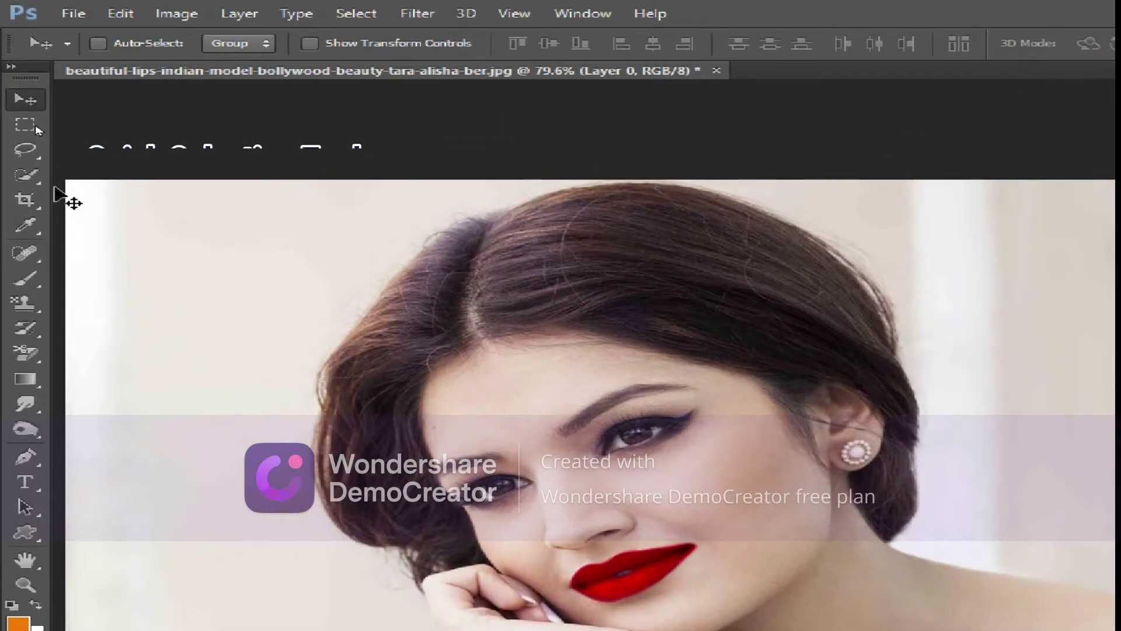
pyautogui.click(25, 174)
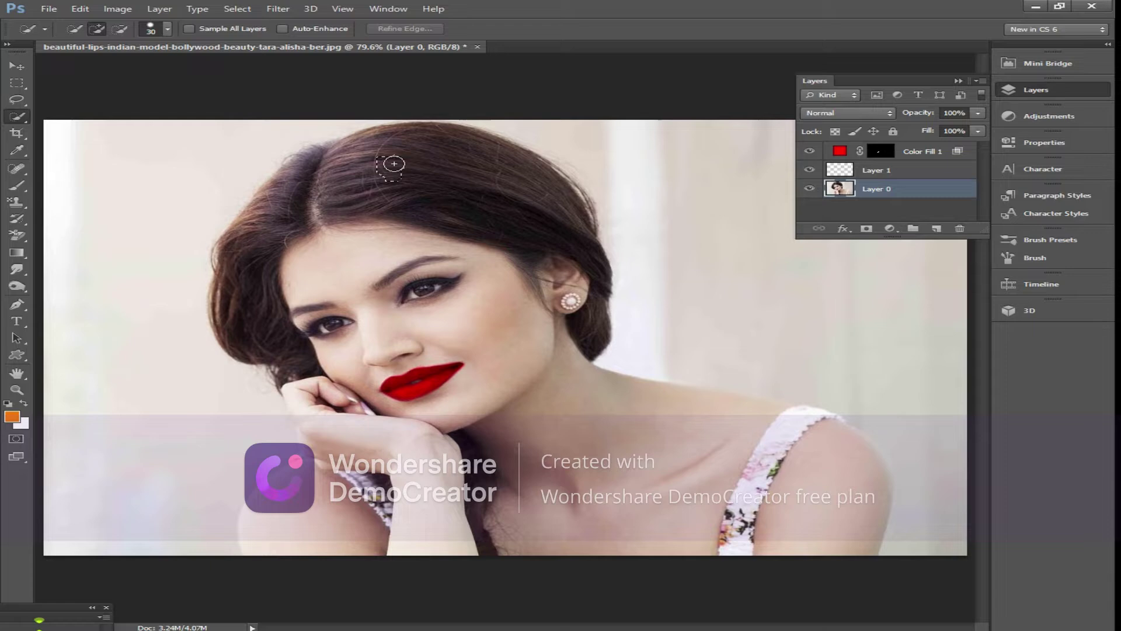
pyautogui.moveTo(394, 164); pyautogui.dragTo(433, 166)
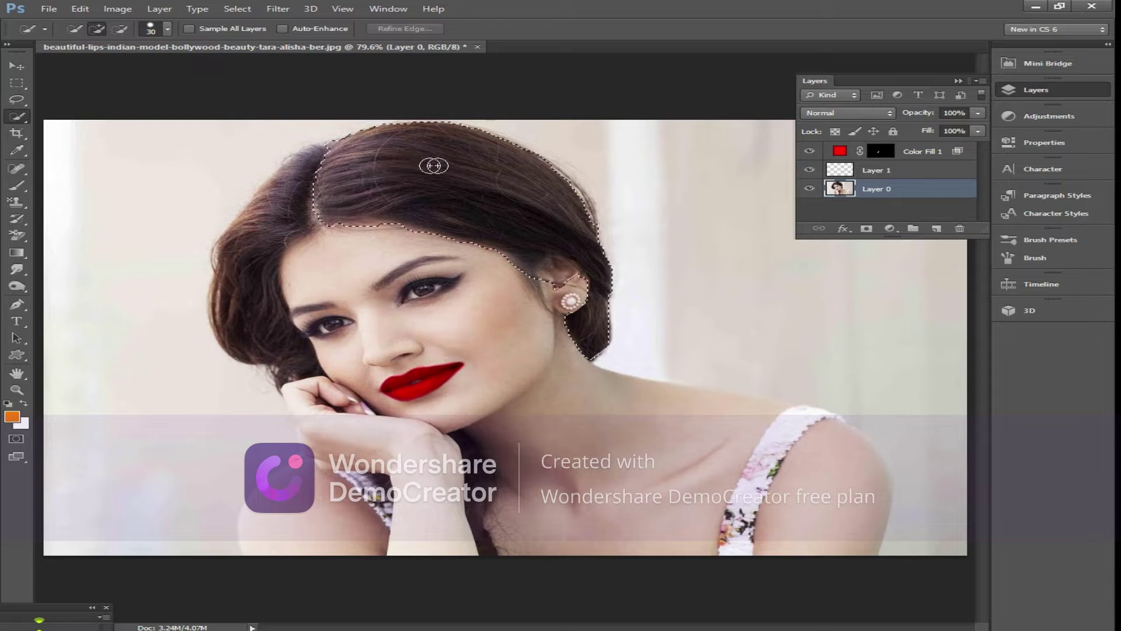
pyautogui.hotkey('ctrl', '+')
pyautogui.moveTo(565, 264); pyautogui.dragTo(581, 283)
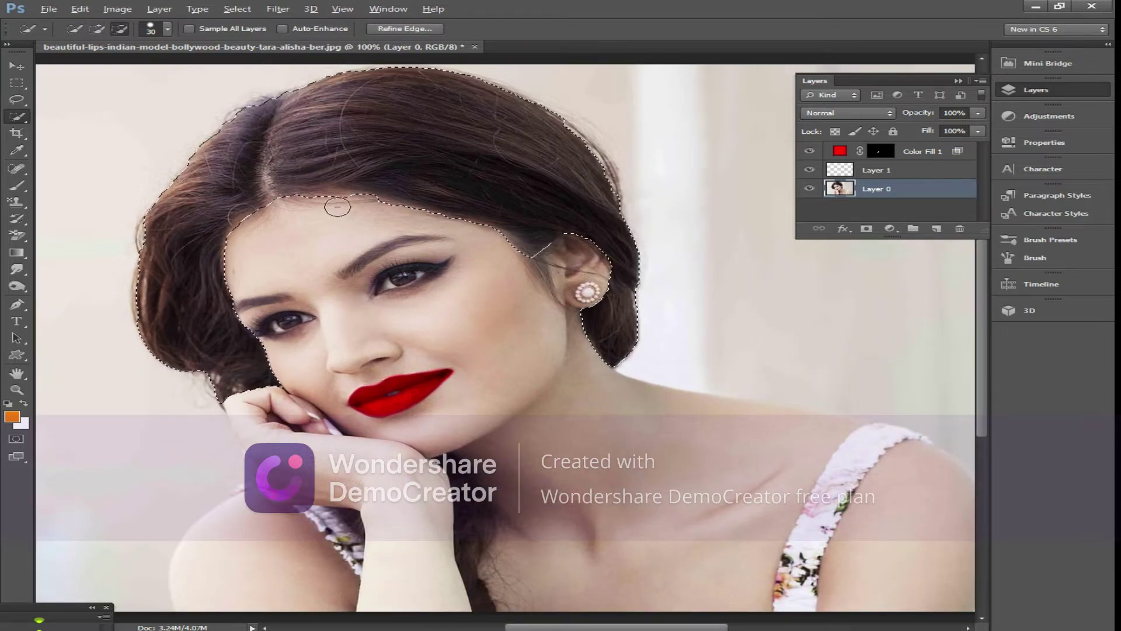
pyautogui.moveTo(335, 208)
pyautogui.mouseDown()
pyautogui.moveTo(370, 213)
pyautogui.moveTo(252, 225)
pyautogui.moveTo(244, 266)
pyautogui.mouseUp()
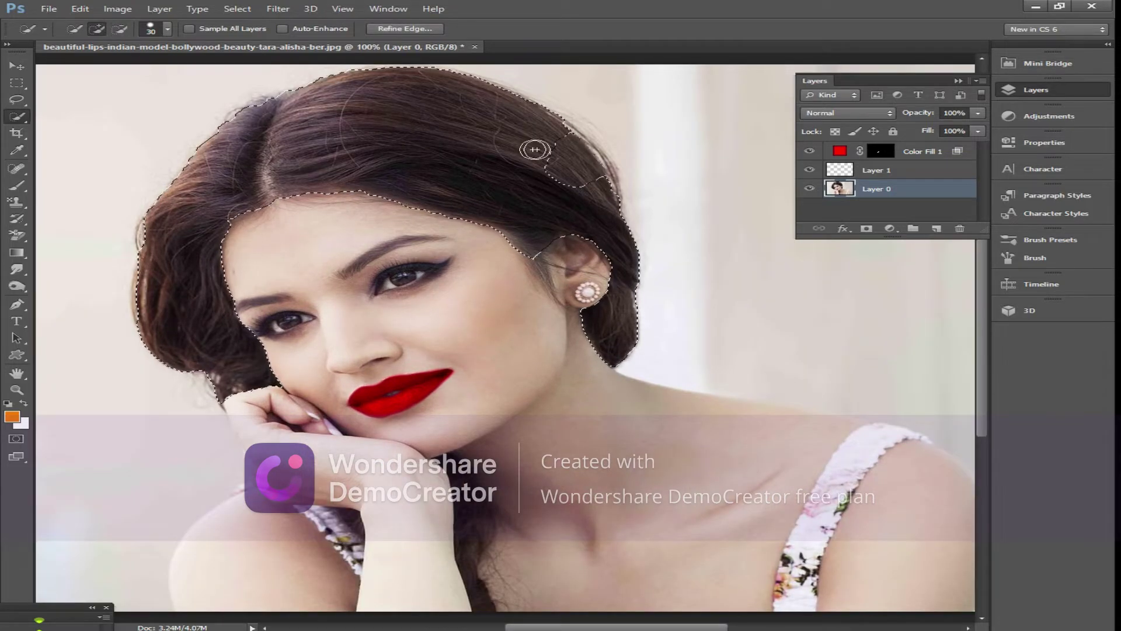
pyautogui.moveTo(572, 131); pyautogui.dragTo(600, 183)
pyautogui.moveTo(148, 298); pyautogui.dragTo(160, 302)
pyautogui.scroll(-5, 202, 291)
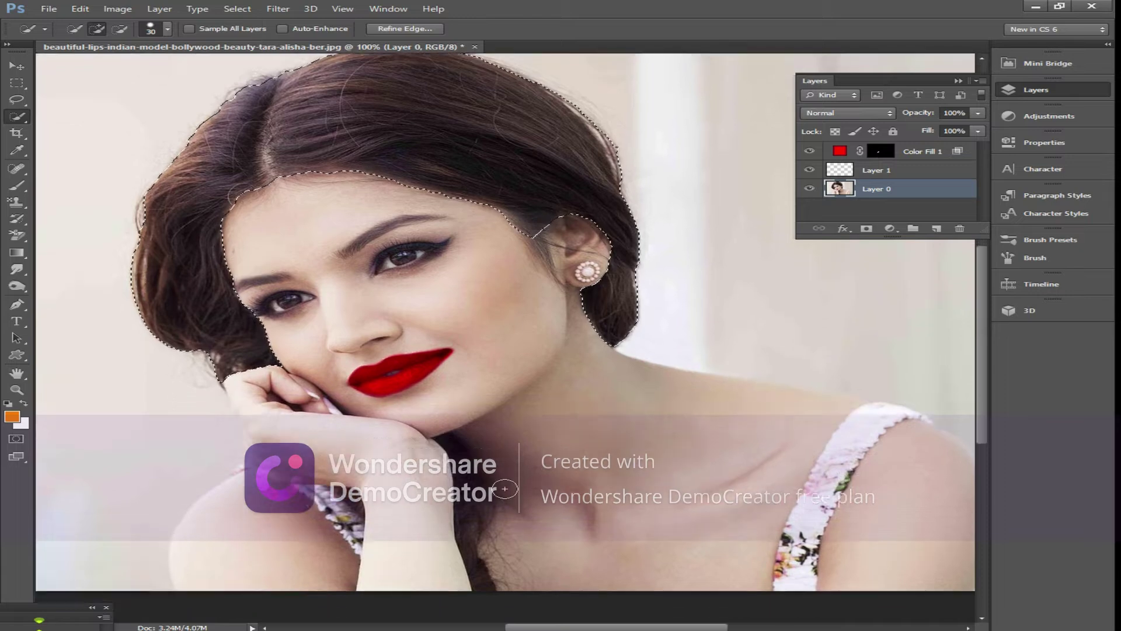
pyautogui.moveTo(480, 461); pyautogui.dragTo(469, 383)
pyautogui.moveTo(517, 429); pyautogui.dragTo(510, 416)
pyautogui.click(351, 416)
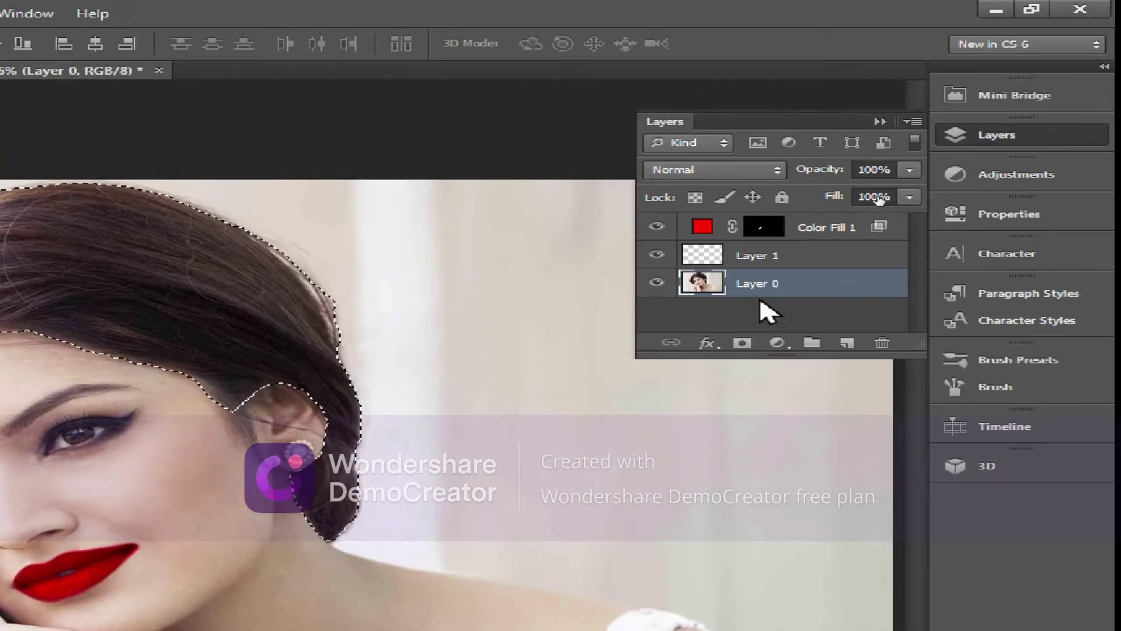
# - Fill the hair selection on Layer 1 with the orange foreground color in Multiply blend mode, and clear the selection
pyautogui.click(761, 260)
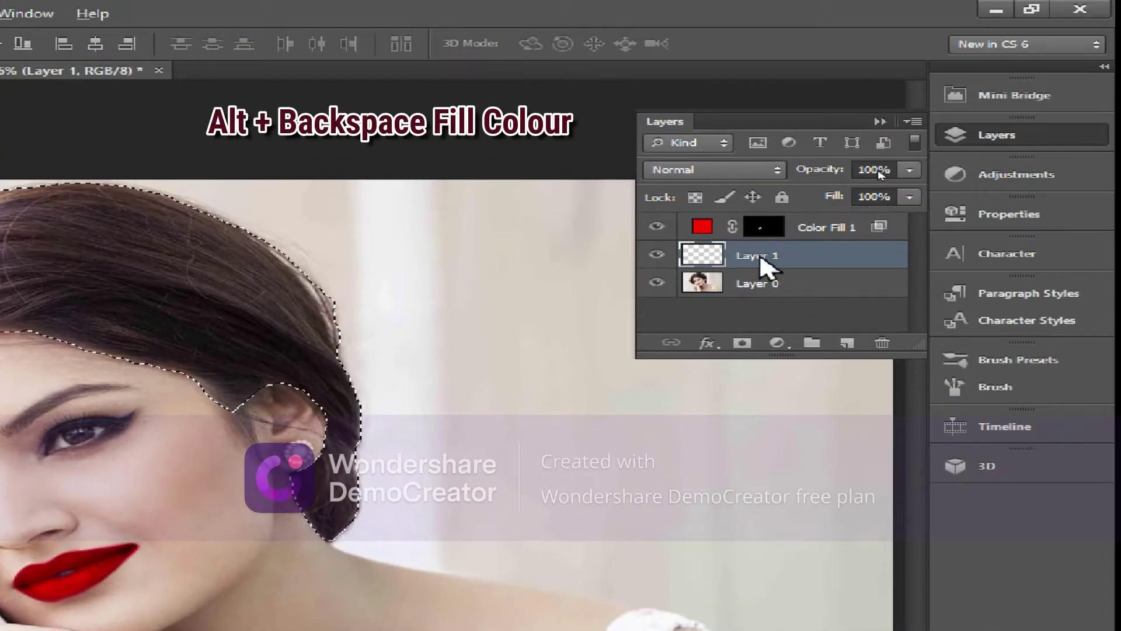
pyautogui.hotkey('alt', 'BackSpace')
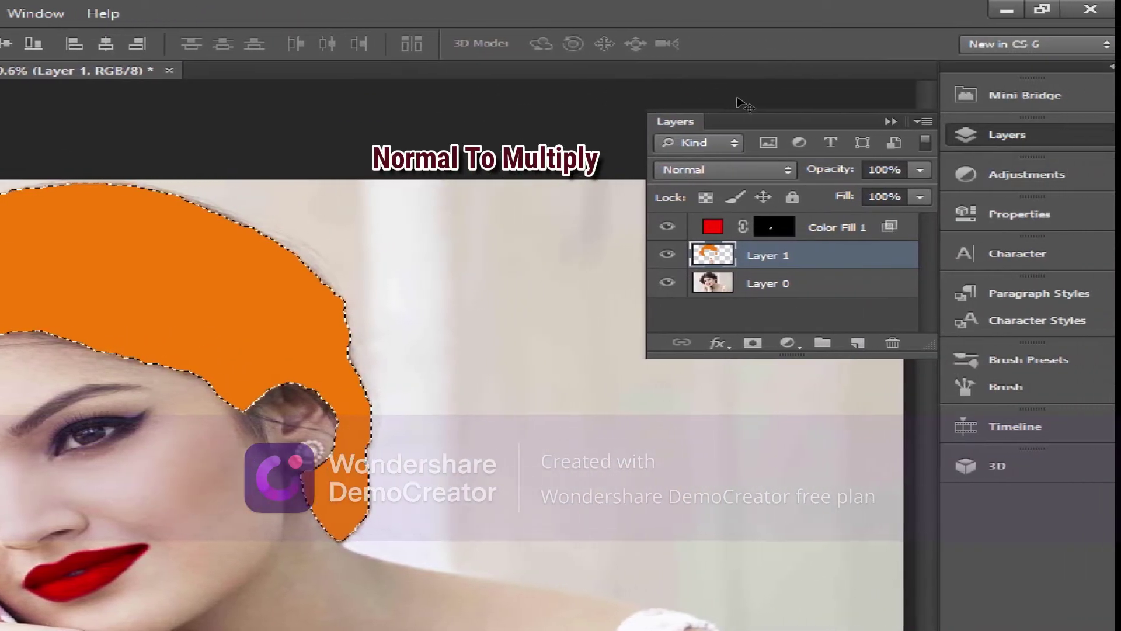
pyautogui.click(674, 173)
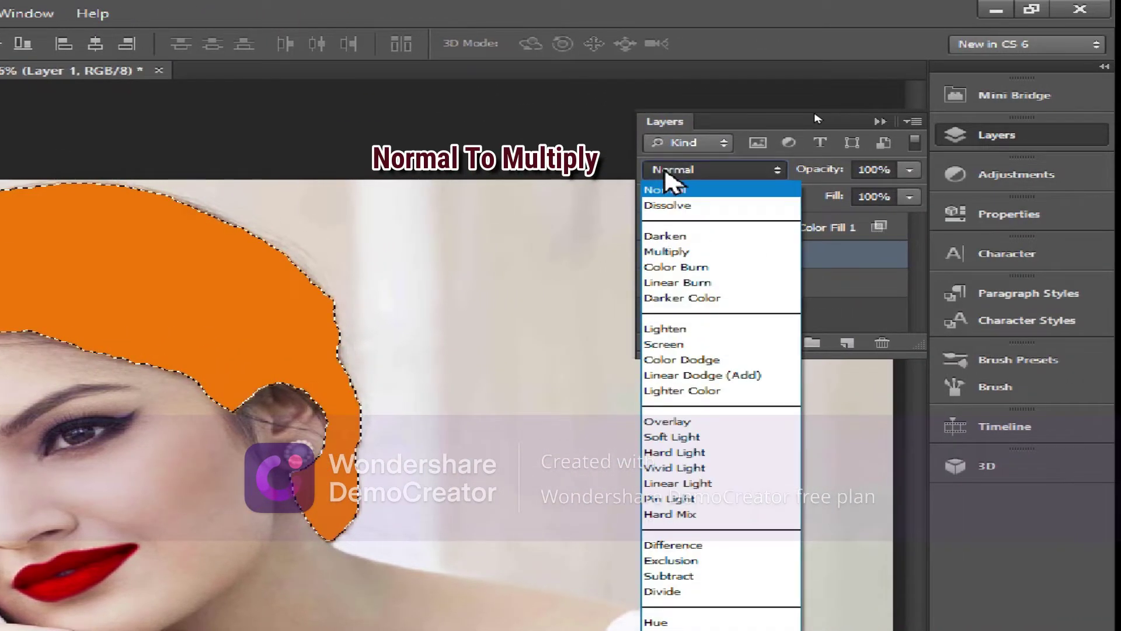
pyautogui.click(666, 251)
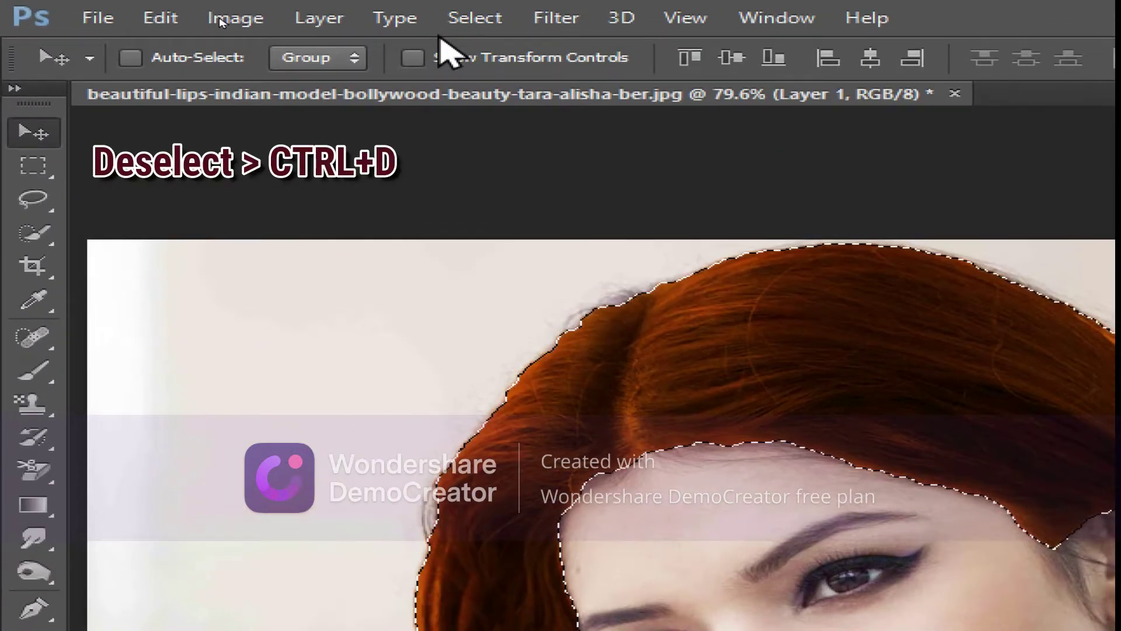
pyautogui.click(237, 9)
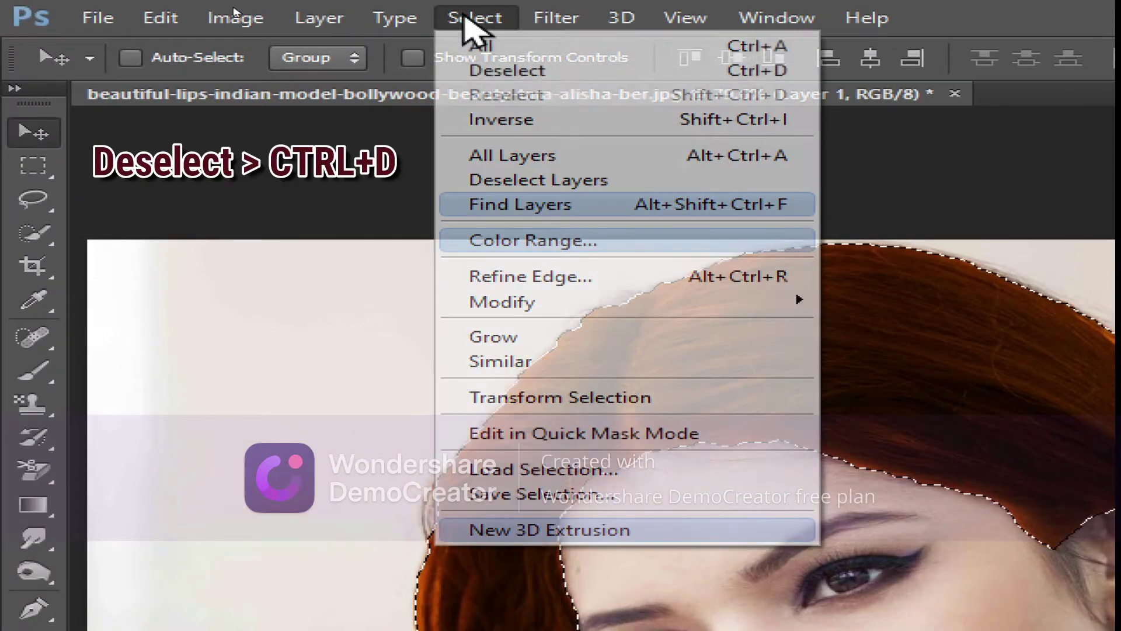
pyautogui.click(491, 80)
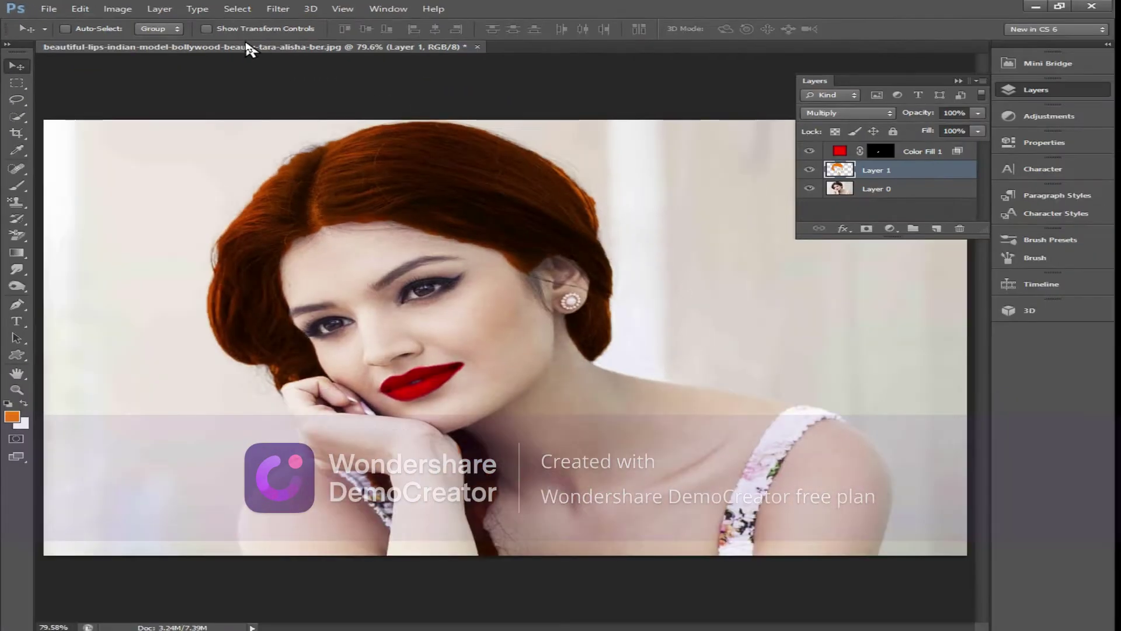
# - Smudge the flyaway hairs along the ear-side edge of the hair on Layer 0 with a size 45 Smudge tool at 59% strength
pyautogui.click(876, 188)
pyautogui.click(16, 269)
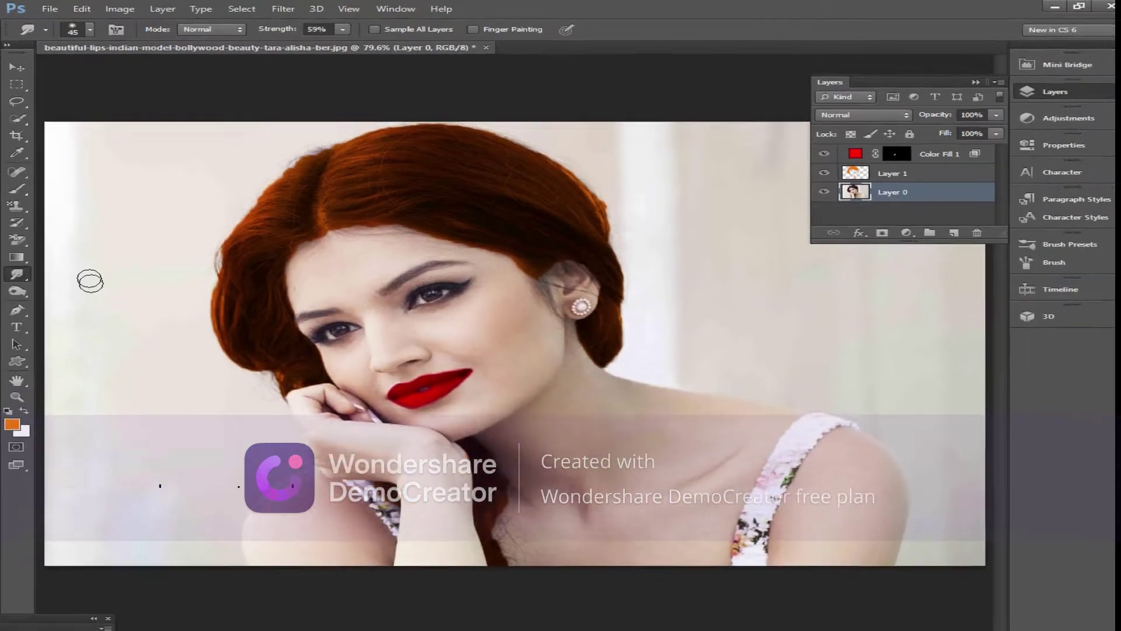
pyautogui.scroll(2, 622, 199)
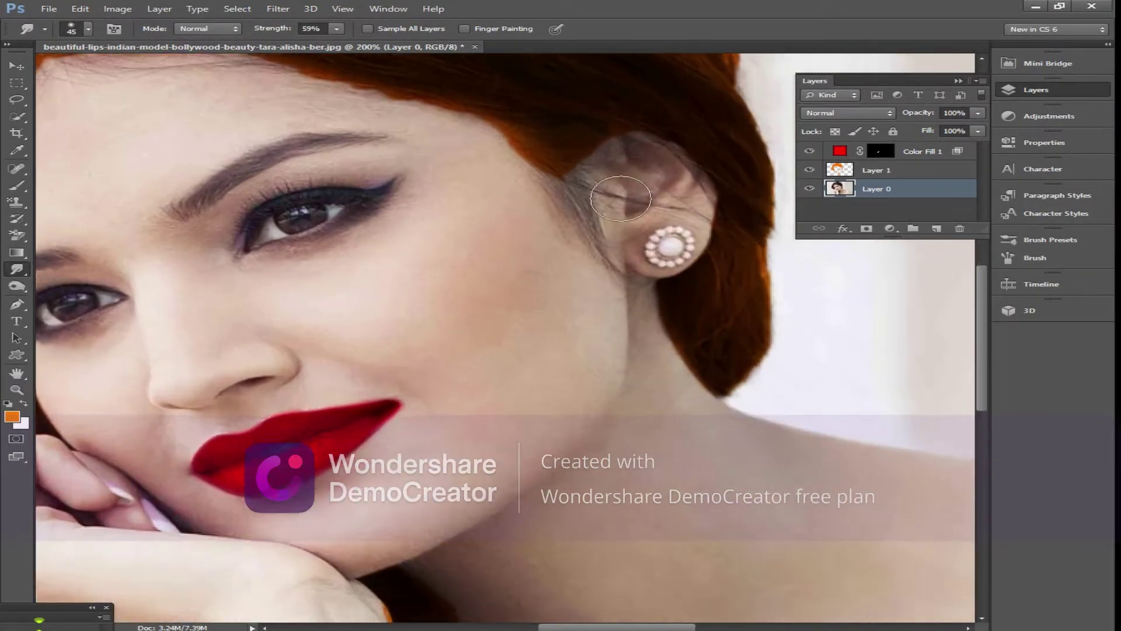
pyautogui.scroll(5, 621, 199)
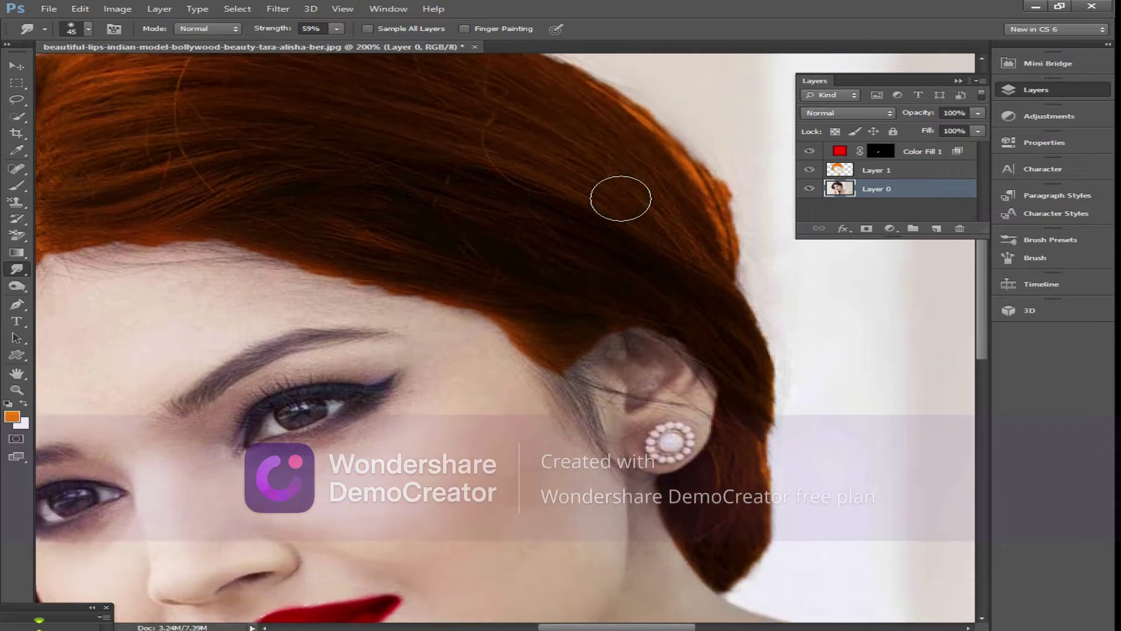
pyautogui.scroll(3, 621, 195)
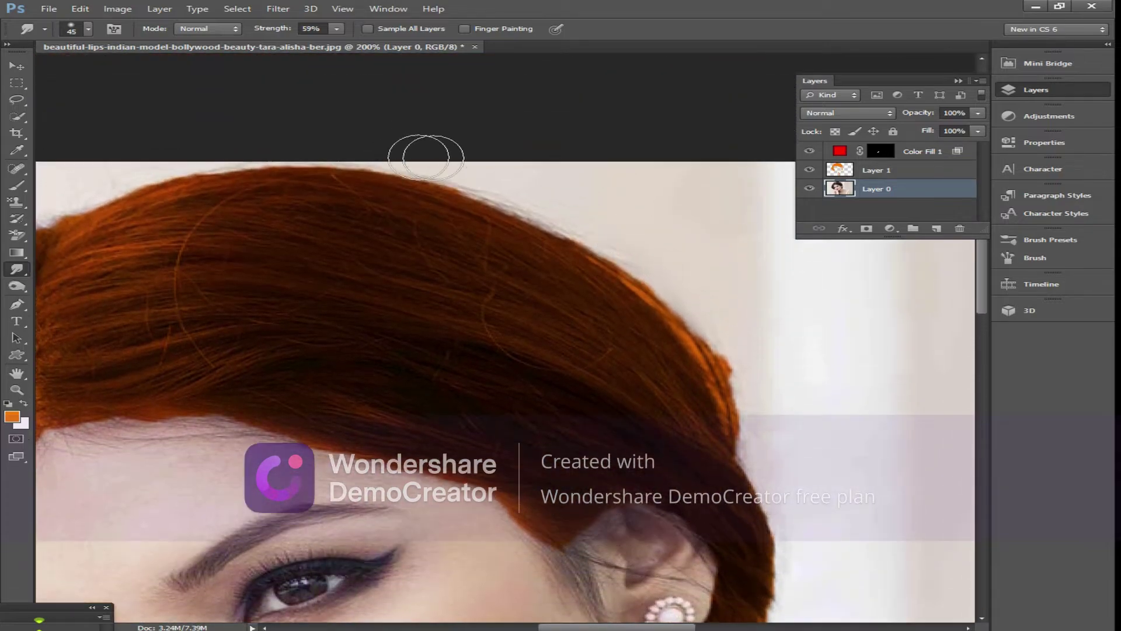
pyautogui.scroll(-5, 650, 246)
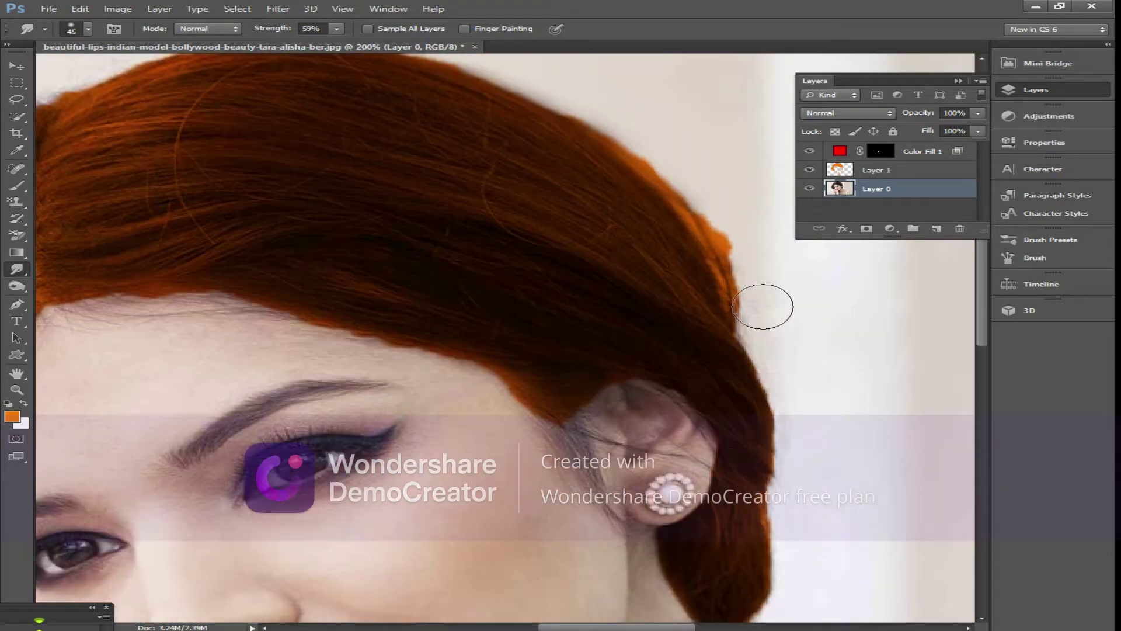
pyautogui.scroll(-5, 791, 310)
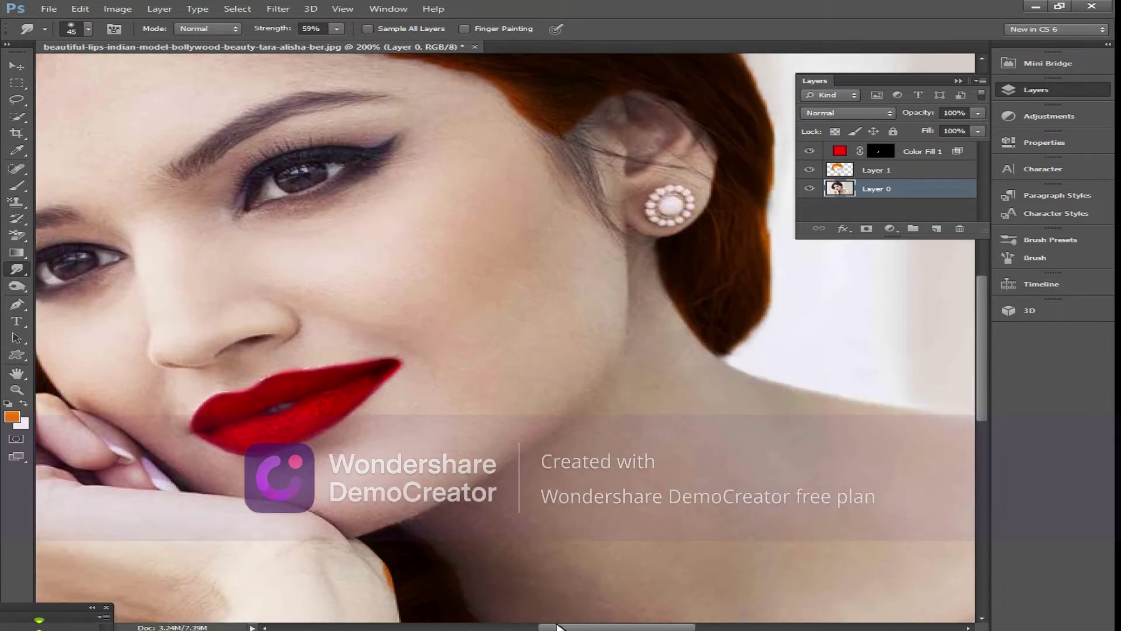
# - Smudge the stray hairs on Layer 0 along the hair edge above the hand and over the crown into the background
pyautogui.moveTo(558, 626); pyautogui.dragTo(472, 626)
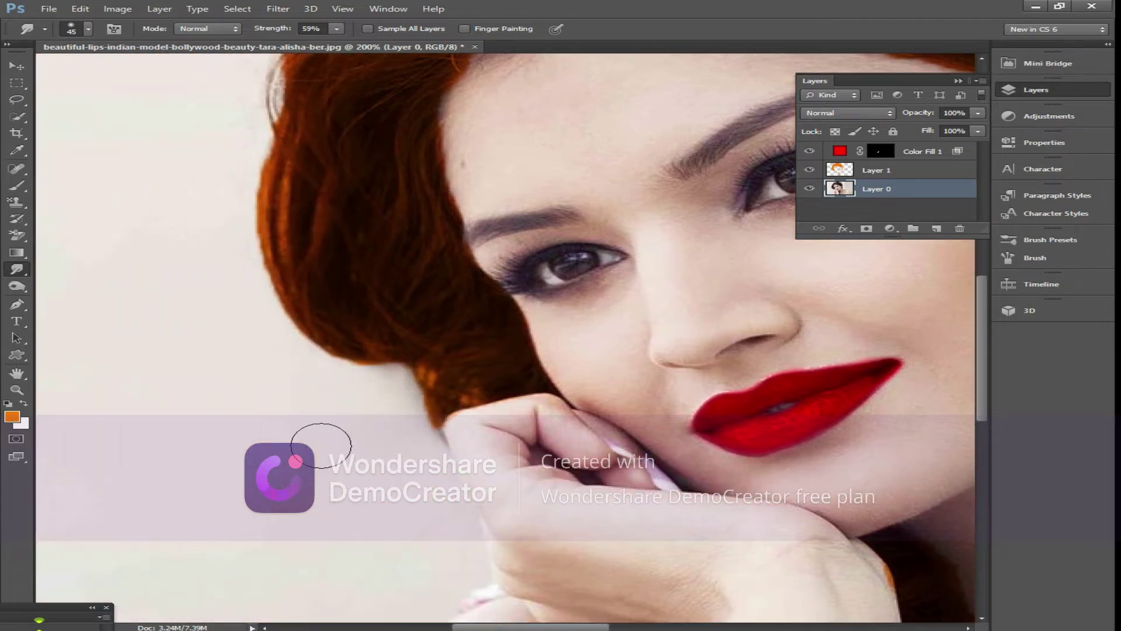
pyautogui.scroll(4, 320, 445)
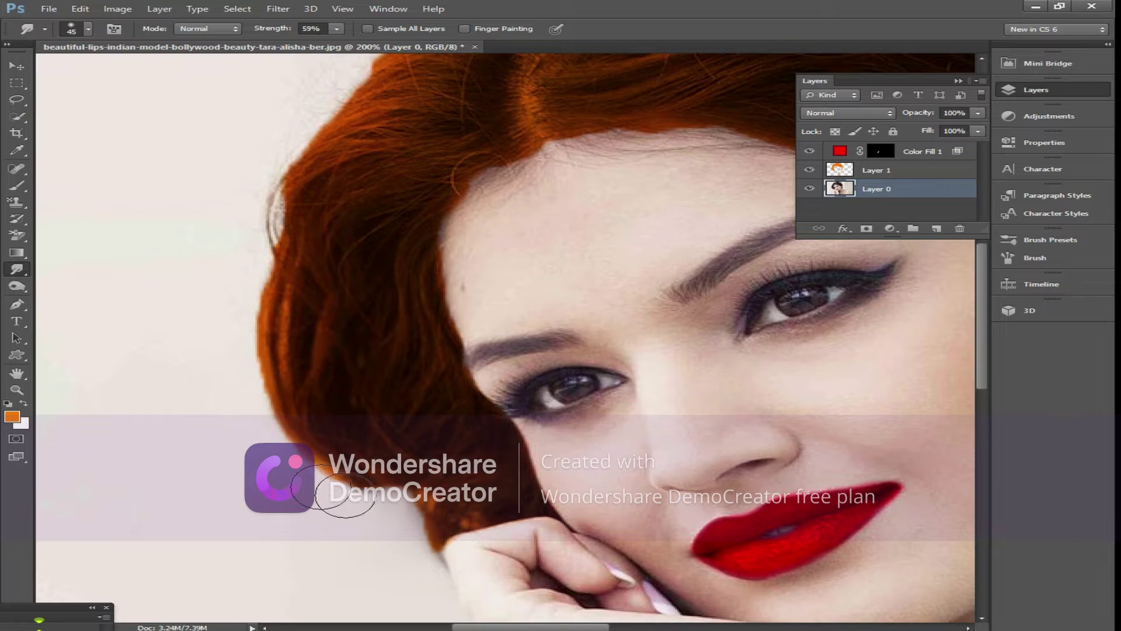
pyautogui.scroll(3, 371, 511)
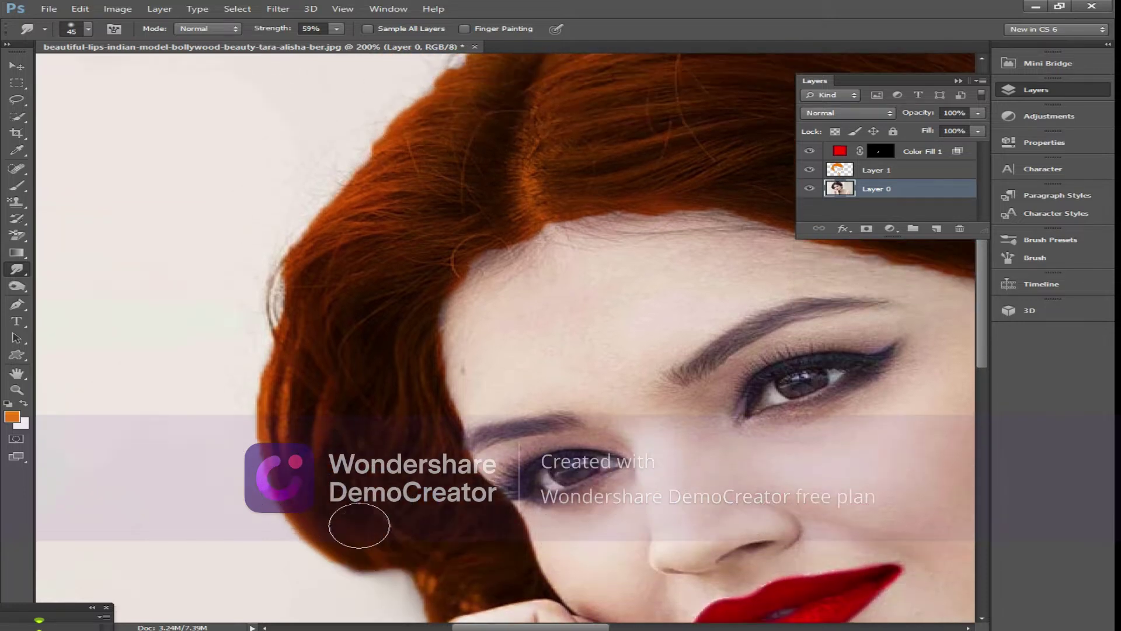
pyautogui.scroll(3, 257, 316)
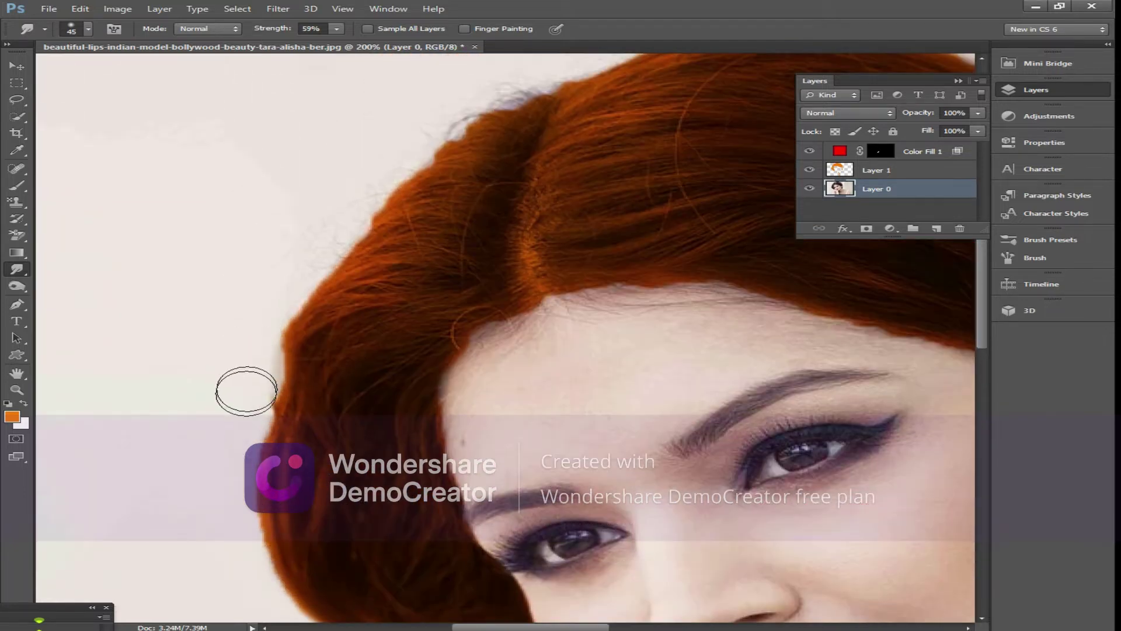
pyautogui.scroll(3, 282, 380)
pyautogui.scroll(3, 318, 291)
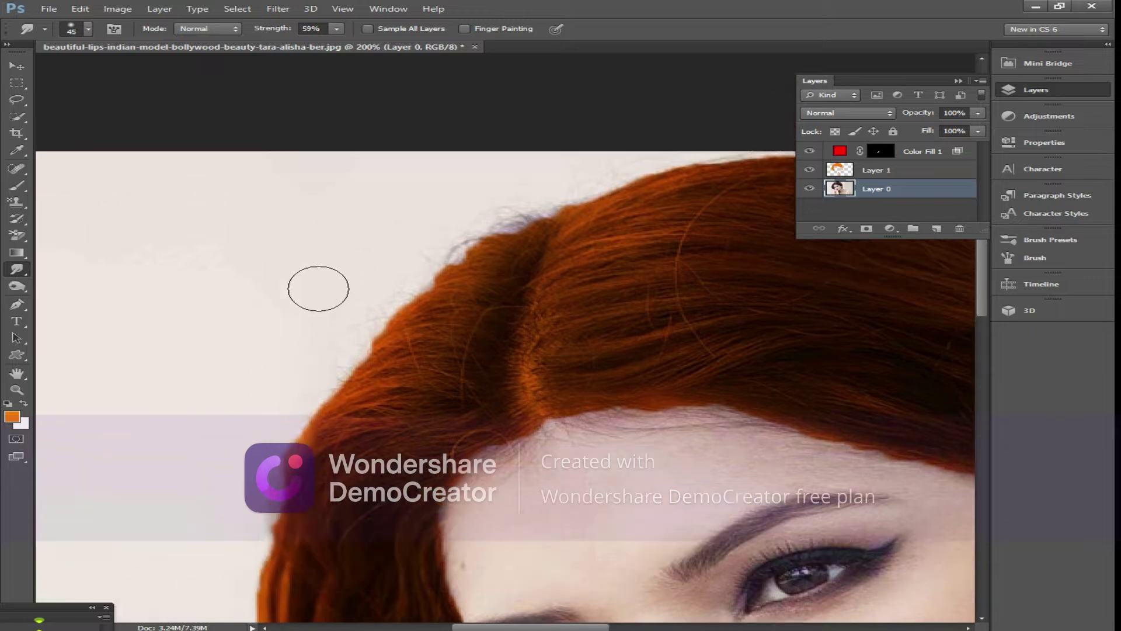
pyautogui.scroll(-4, 246, 438)
pyautogui.scroll(3, 258, 344)
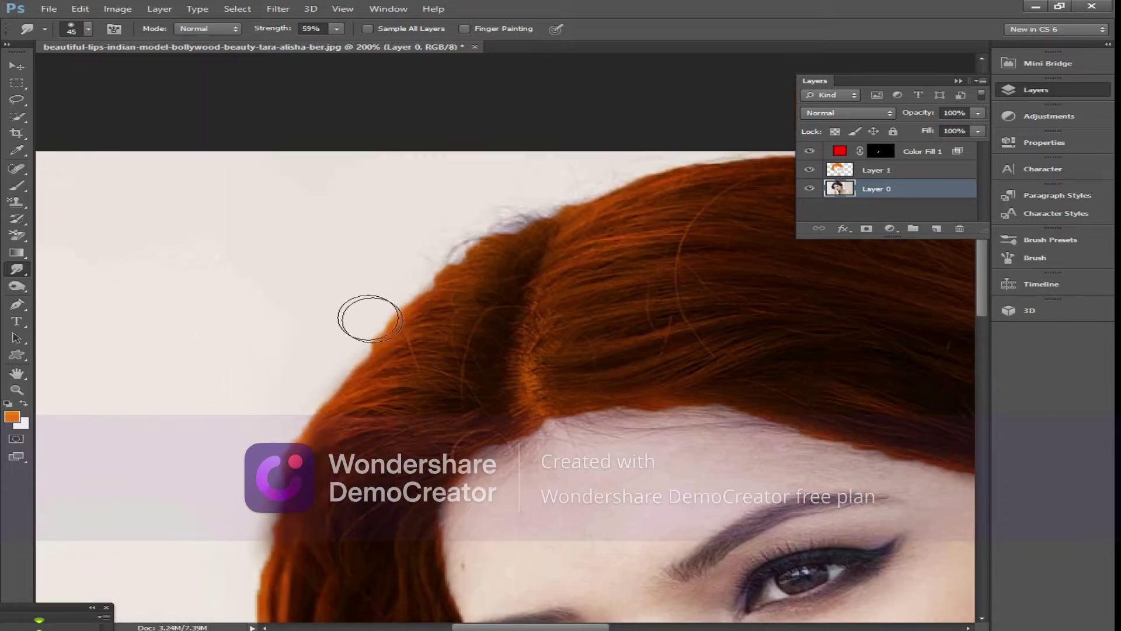
pyautogui.hscroll(3, 446, 242)
pyautogui.scroll(4, 380, 275)
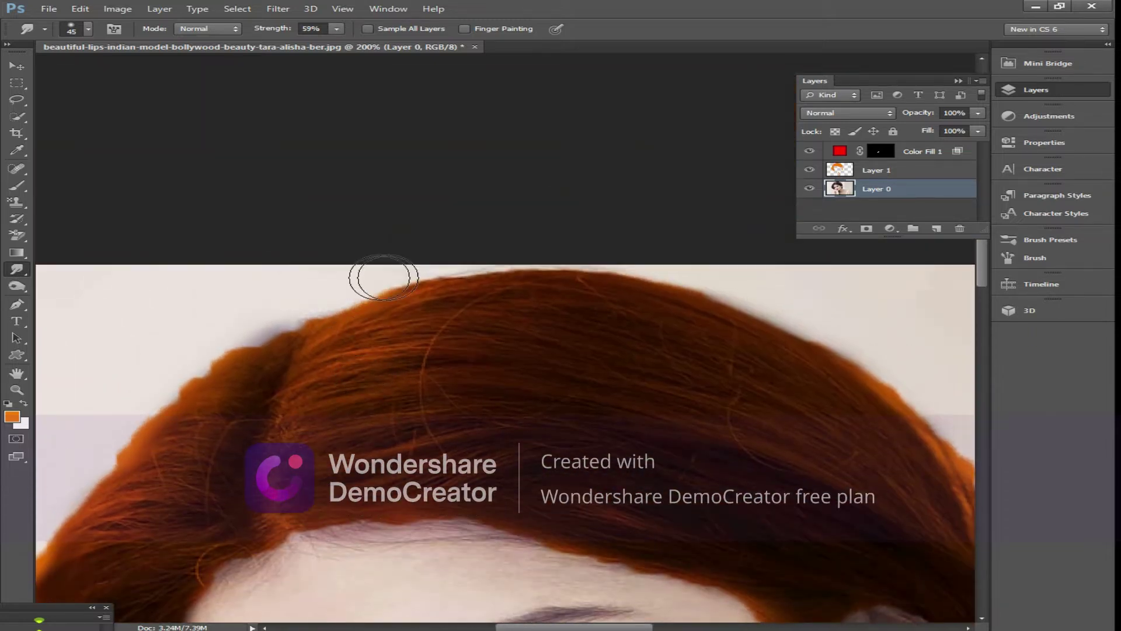
pyautogui.scroll(-3, 740, 282)
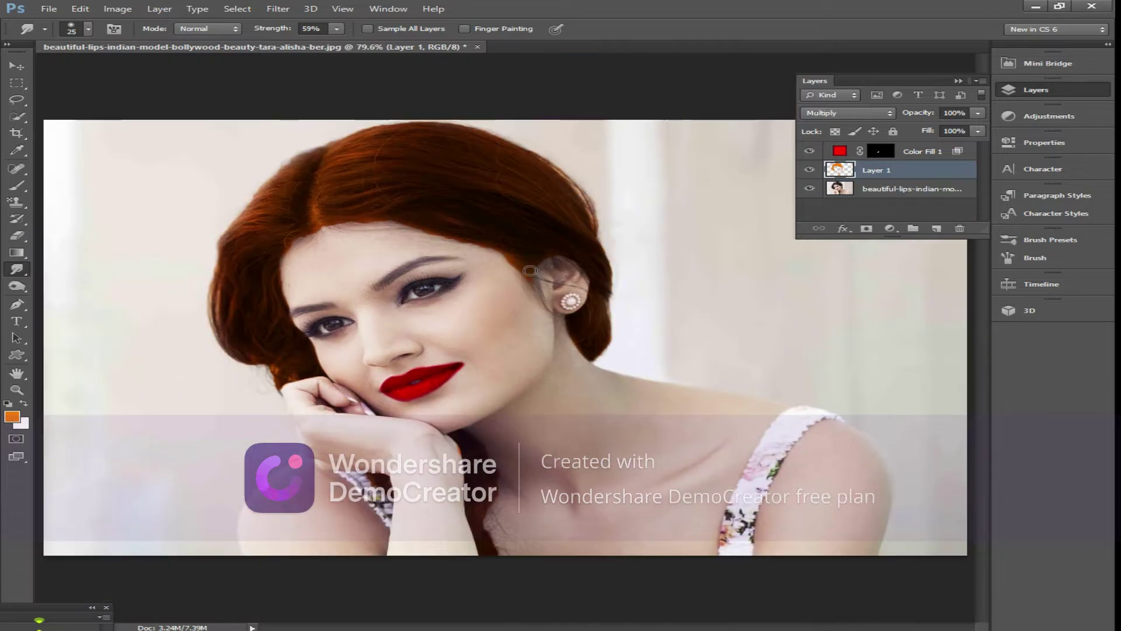
# - Smudge the orange on Layer 1 down over the sideburn in front of the ear with a size 7 Smudge tool
pyautogui.scroll(2, 542, 304)
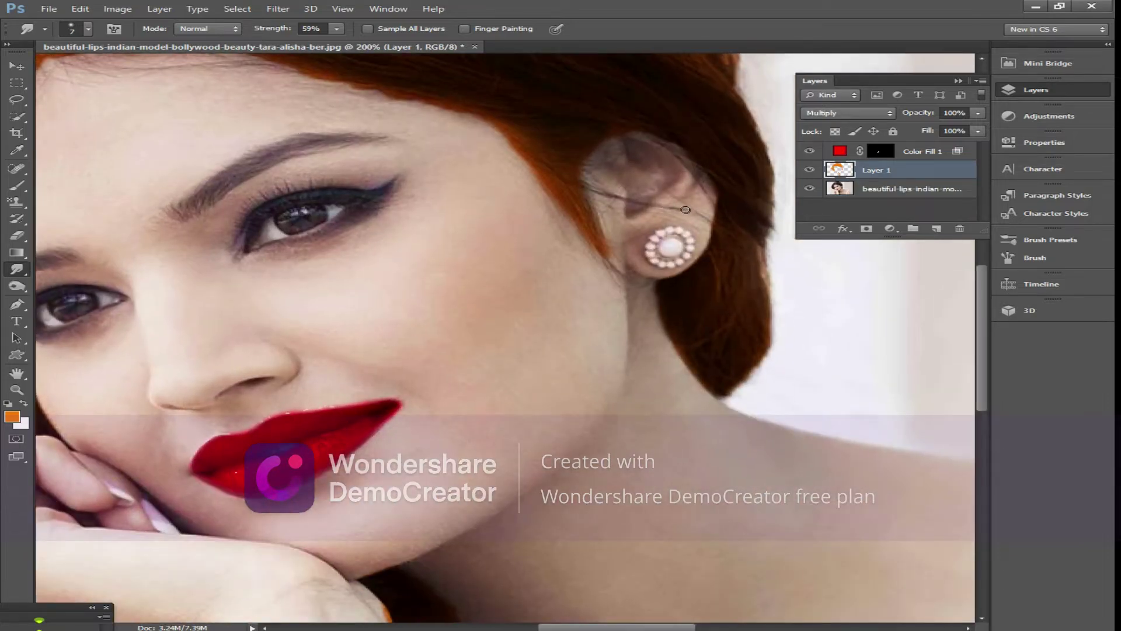
pyautogui.scroll(-3, 619, 259)
pyautogui.scroll(1, 619, 260)
pyautogui.scroll(2, 614, 253)
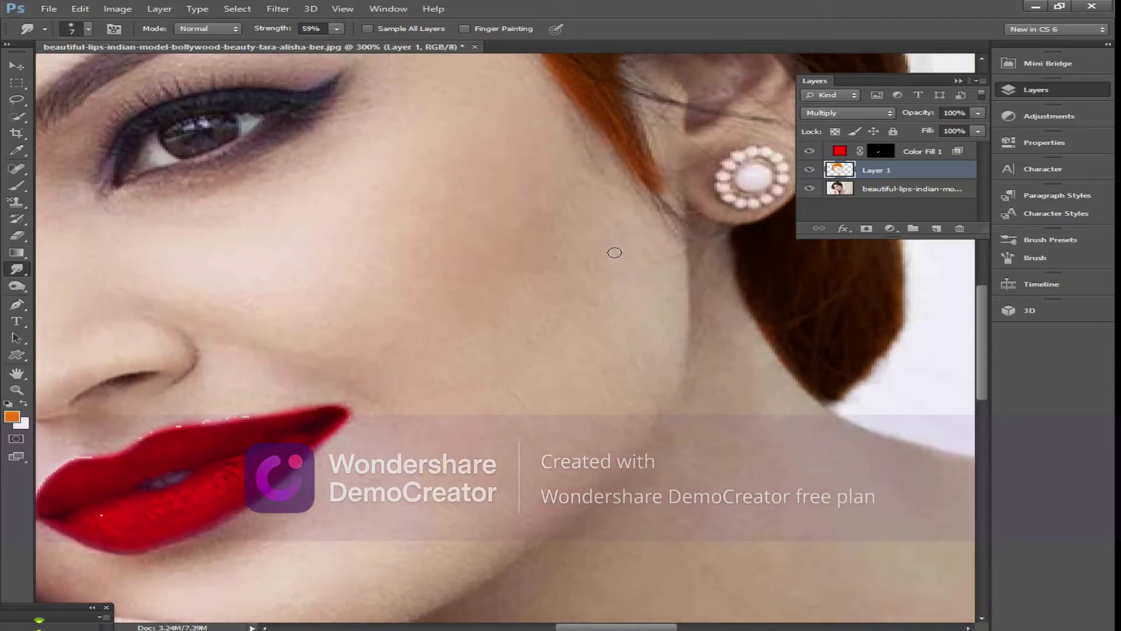
pyautogui.scroll(-3, 759, 120)
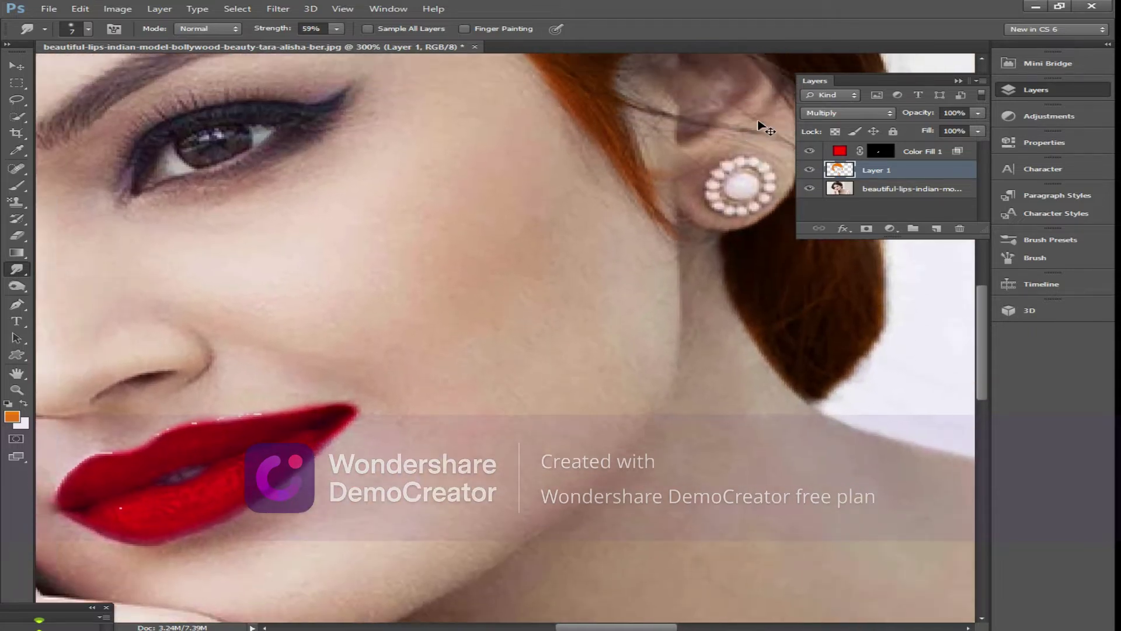
pyautogui.scroll(-2, 524, 524)
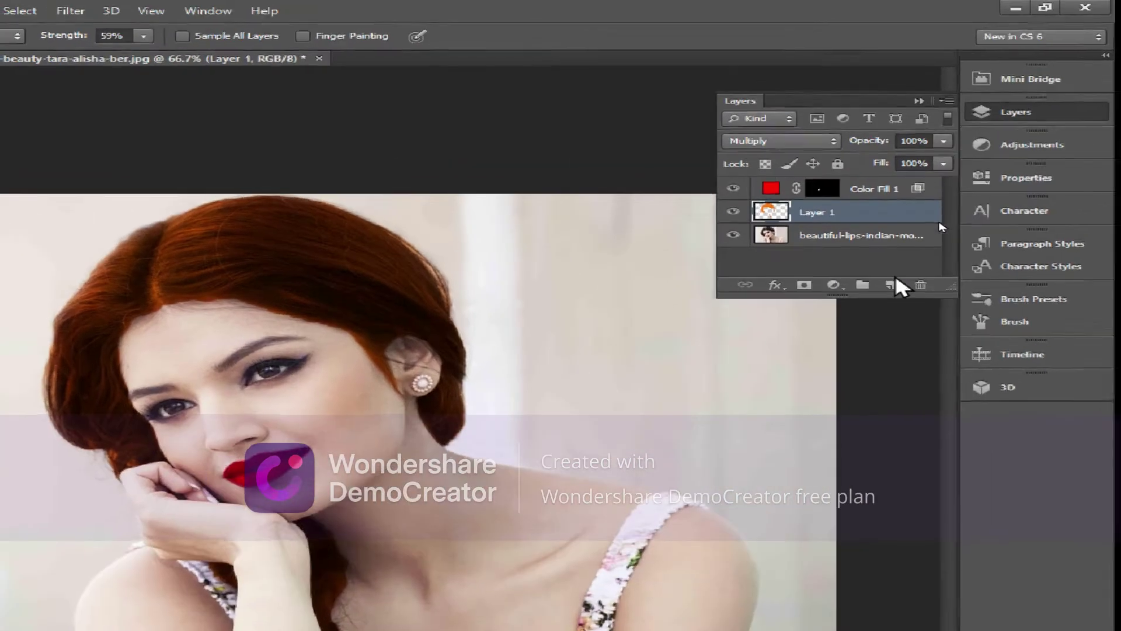
# - Create a new layer above the red fill layer and make it a black Solid Color fill
pyautogui.click(872, 237)
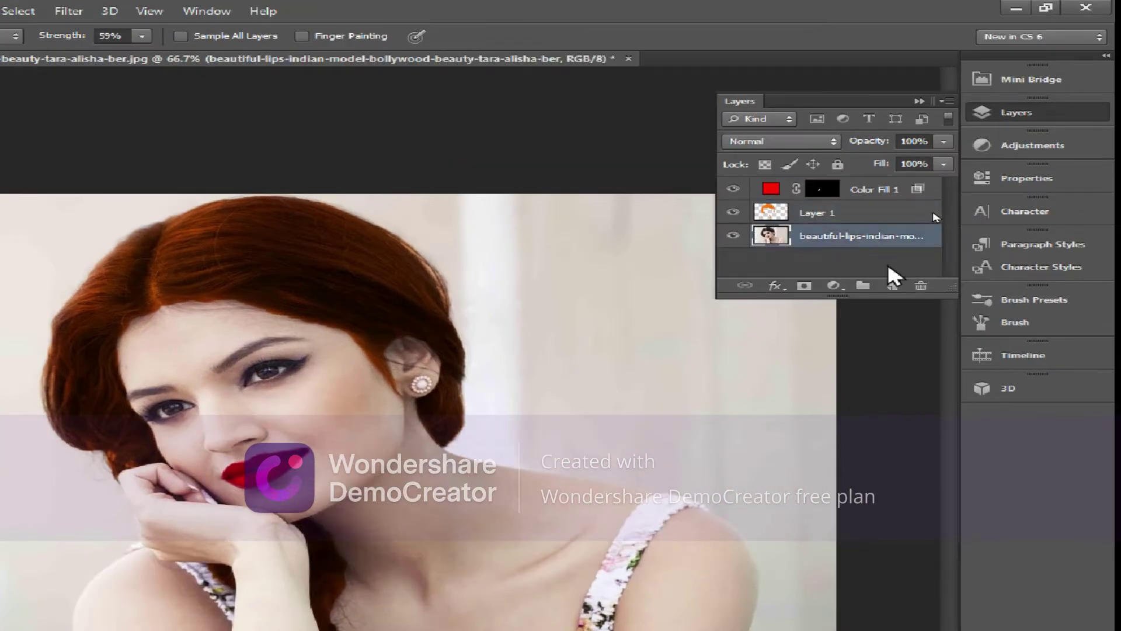
pyautogui.click(888, 274)
pyautogui.click(892, 286)
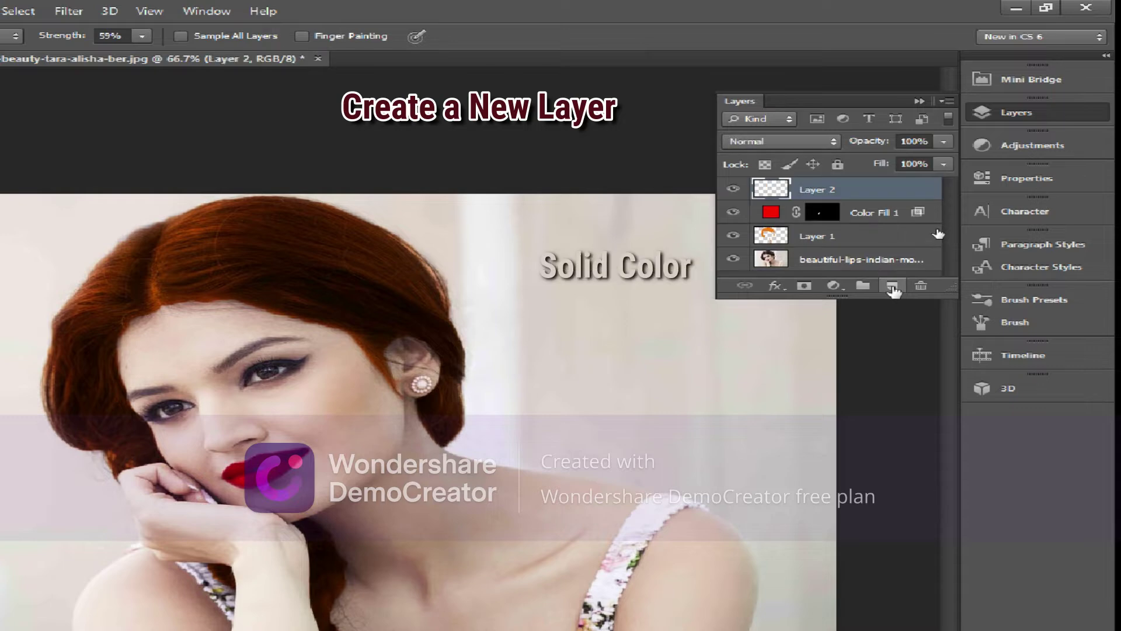
pyautogui.click(834, 286)
pyautogui.click(850, 304)
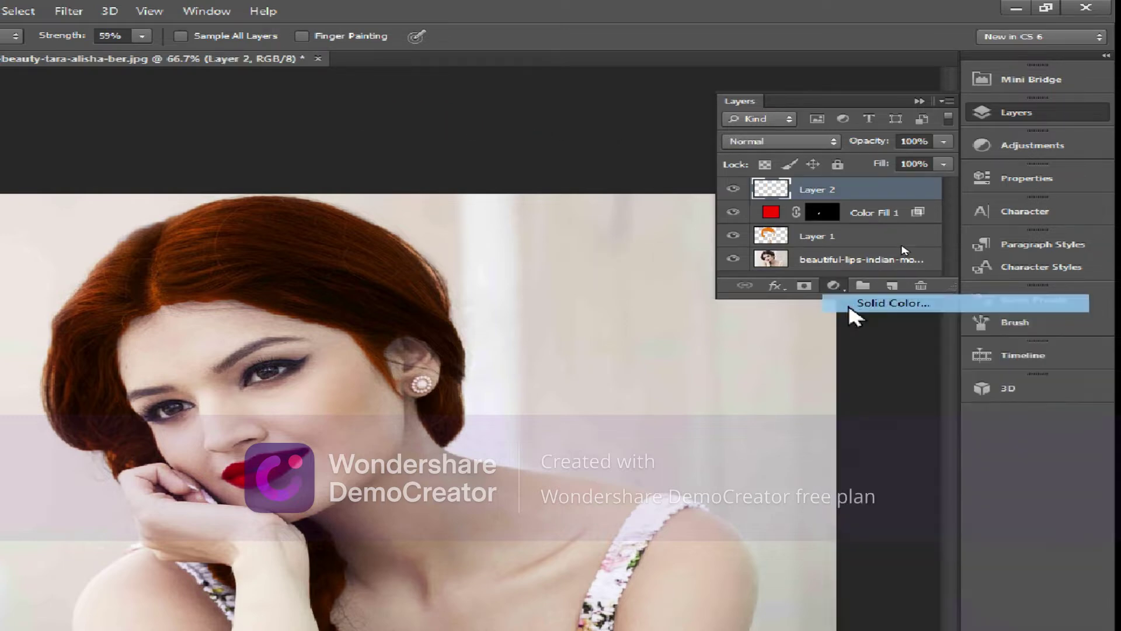
pyautogui.moveTo(646, 568); pyautogui.dragTo(644, 581)
pyautogui.click(854, 369)
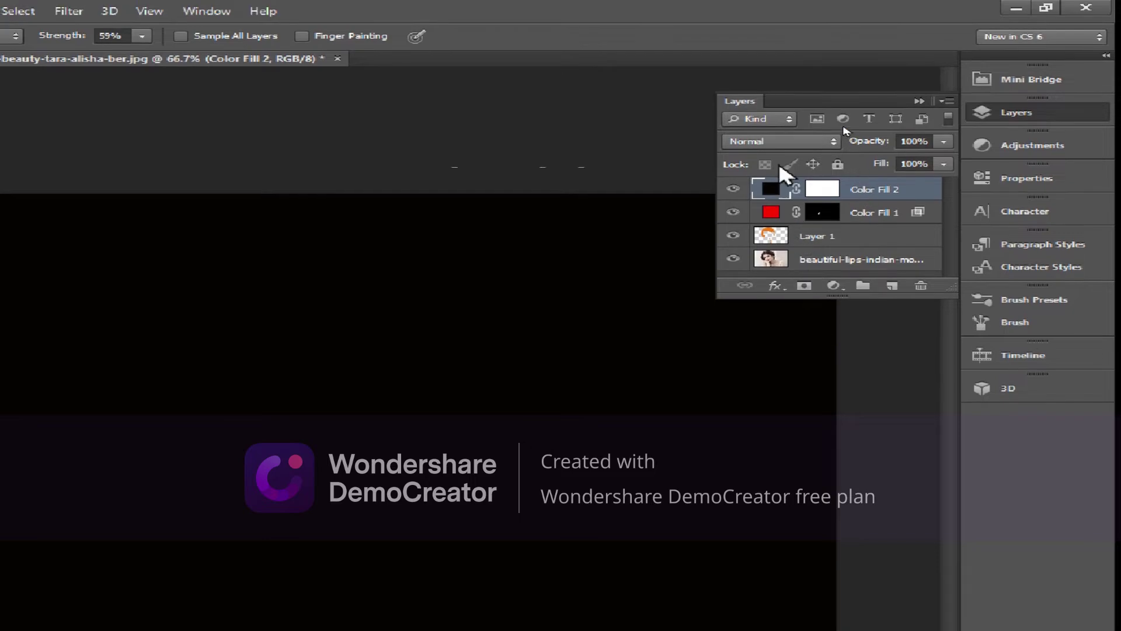
# - Set the black fill layer's blend mode to Multiply and invert its mask to black
pyautogui.click(769, 142)
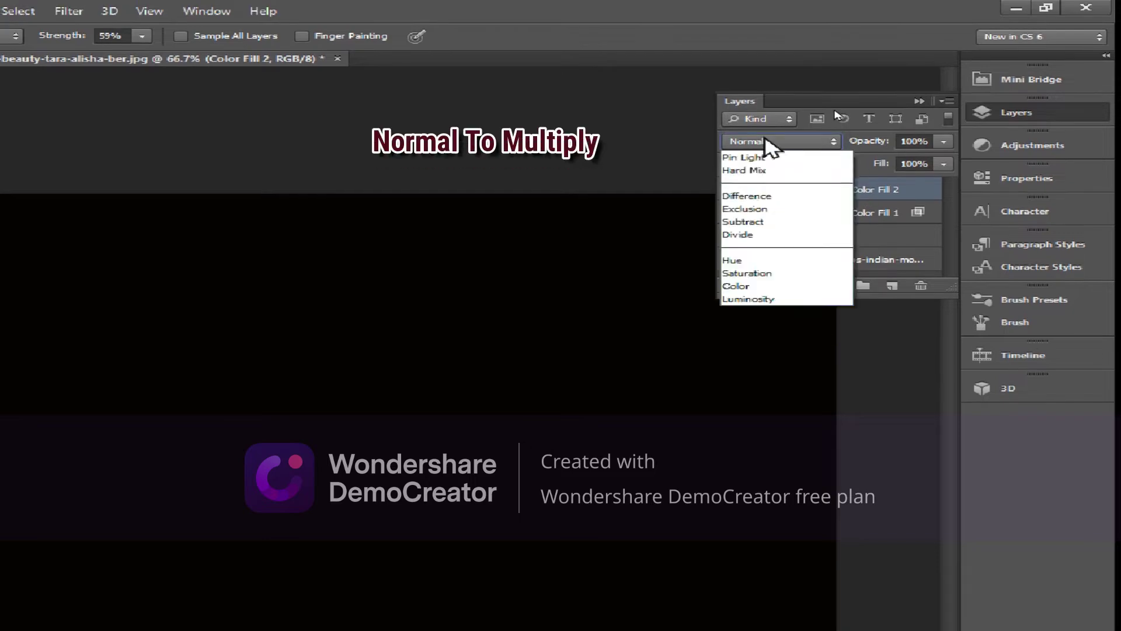
pyautogui.click(751, 209)
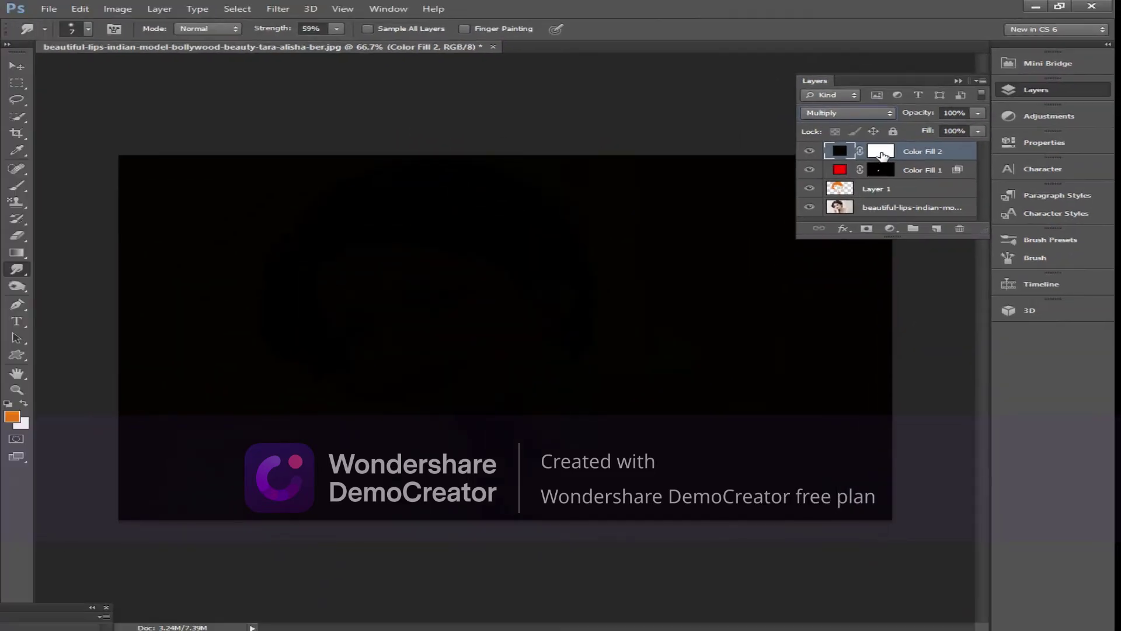
pyautogui.click(882, 153)
pyautogui.hotkey('ctrl', 'i')
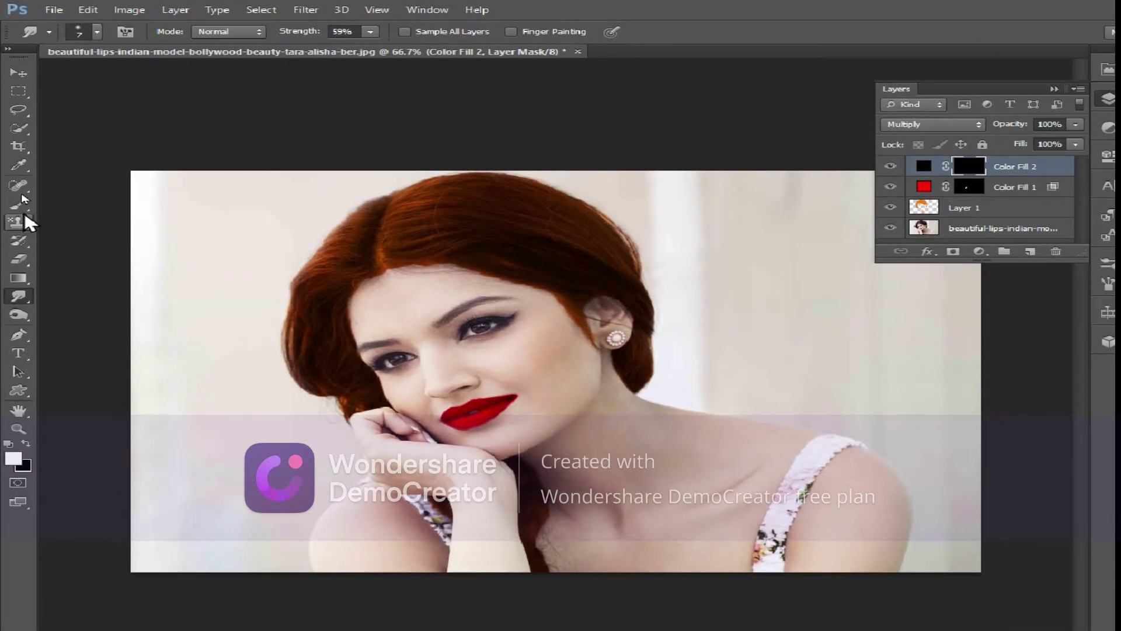
# - Paint the eyebrow nearer the ear in white on the black fill layer's mask with a size 20 Brush
pyautogui.click(20, 203)
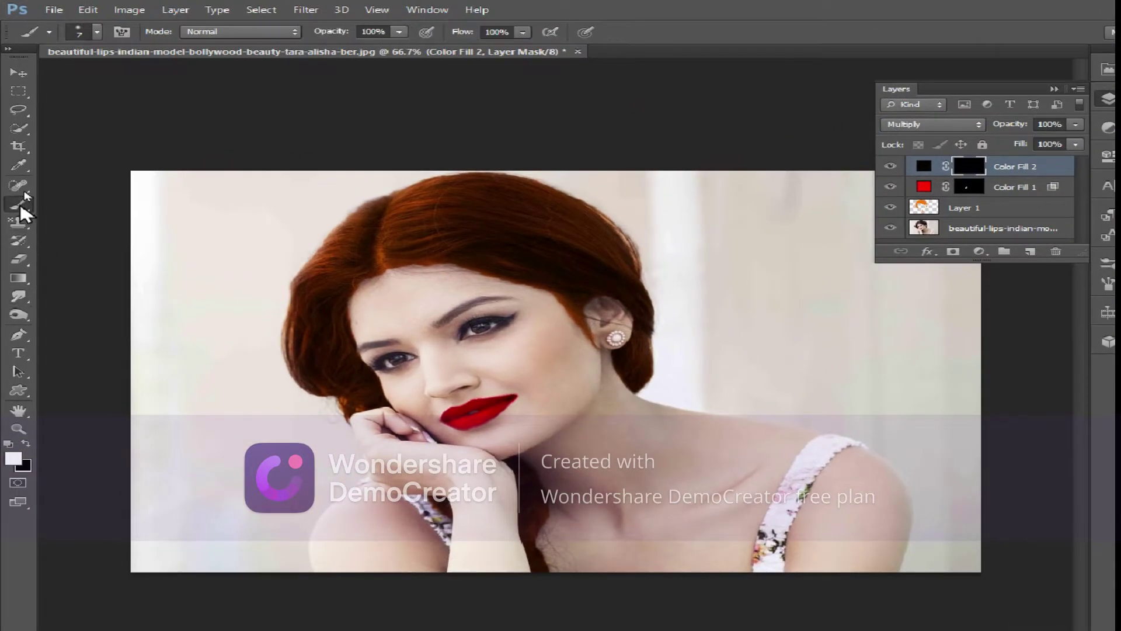
pyautogui.press(']')
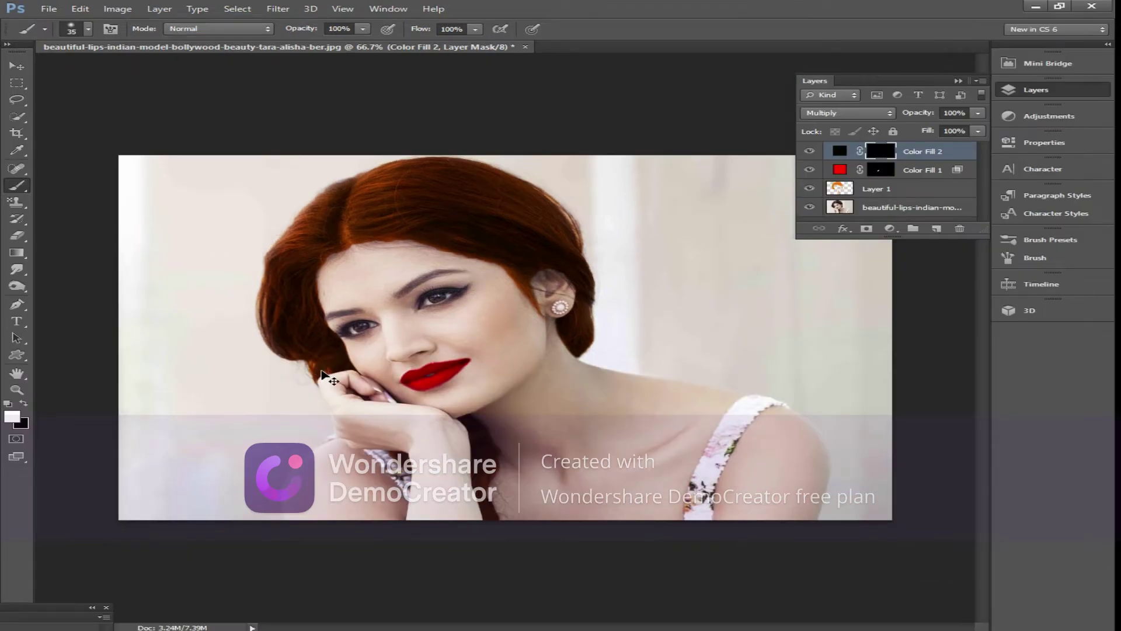
pyautogui.hotkey('ctrl', '+')
pyautogui.hotkey('ctrl', '+')
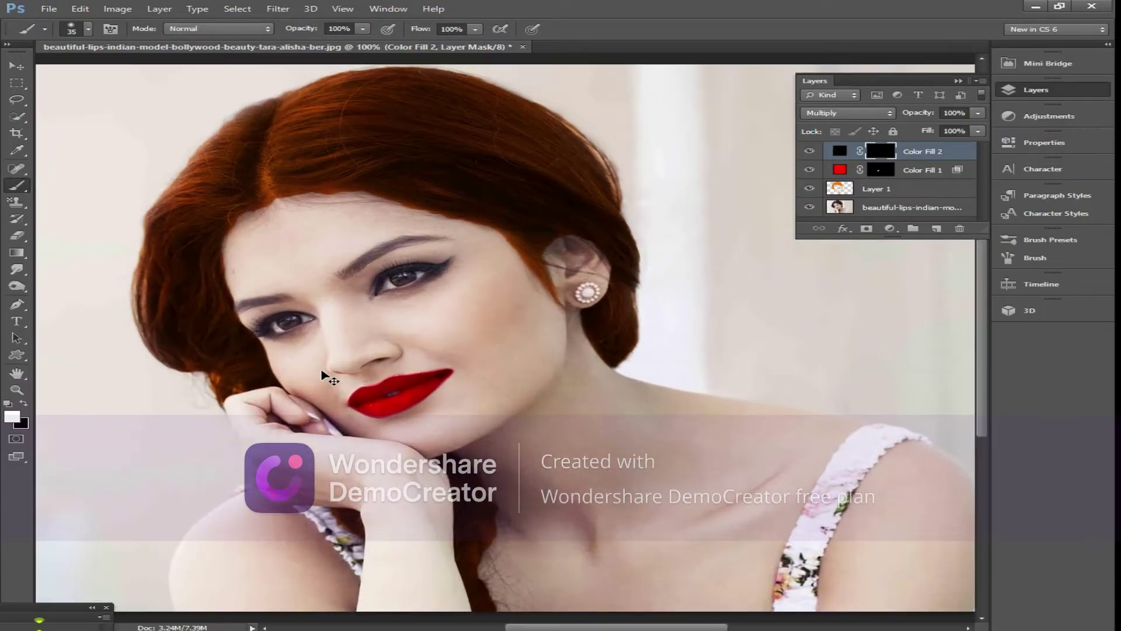
pyautogui.hscroll(-5, 595, 610)
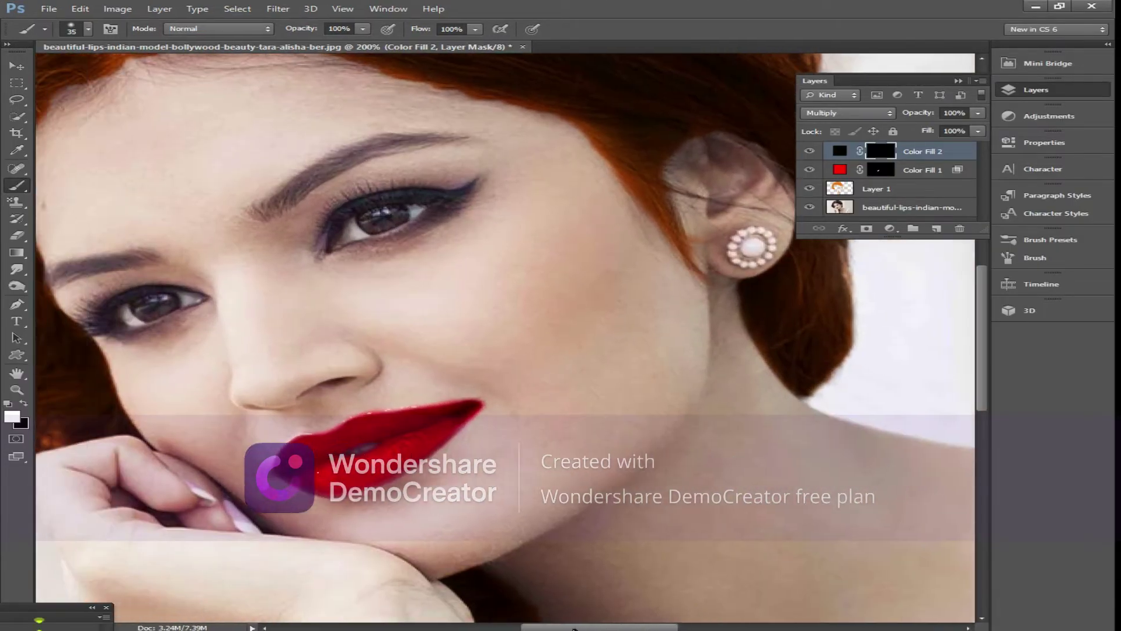
pyautogui.scroll(3, 595, 513)
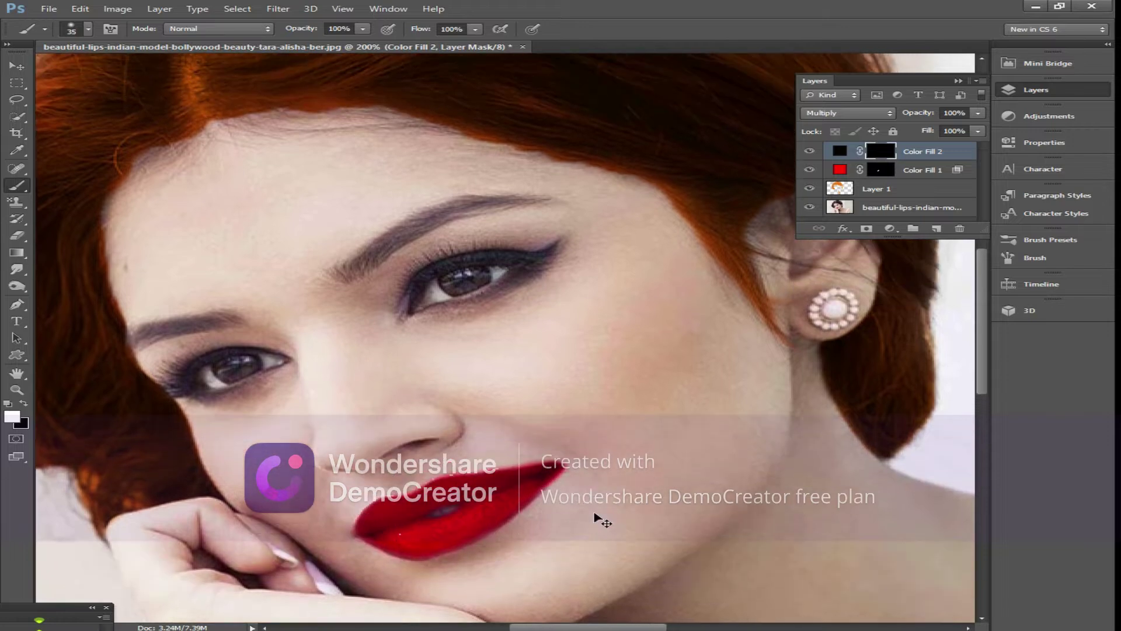
pyautogui.hotkey('ctrl', '+')
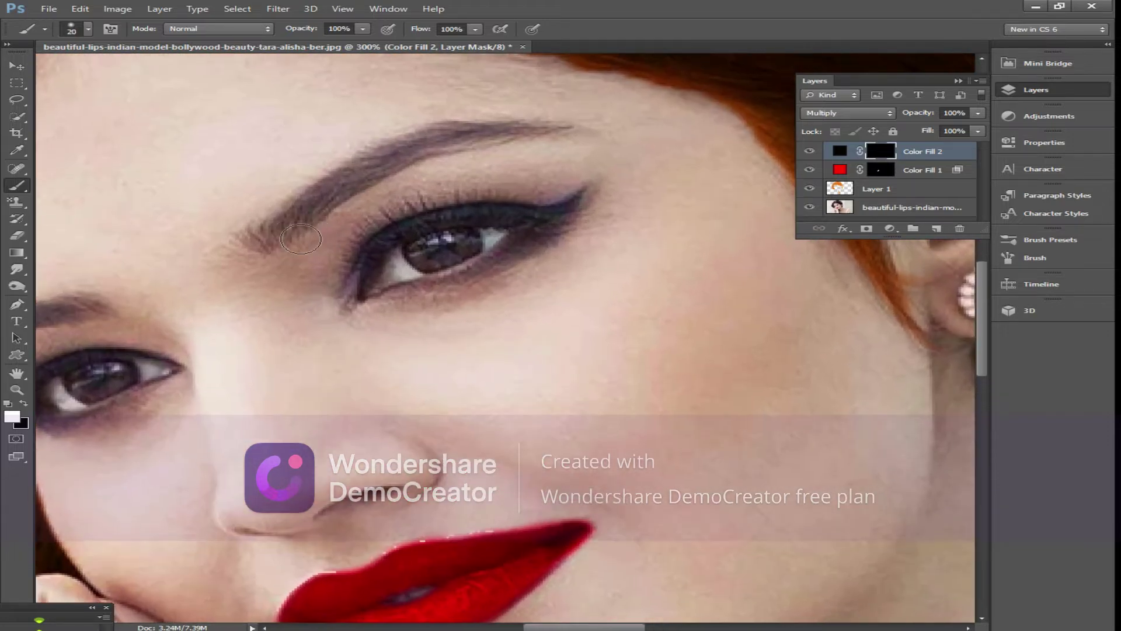
pyautogui.moveTo(259, 239)
pyautogui.mouseDown()
pyautogui.moveTo(444, 143)
pyautogui.moveTo(613, 125)
pyautogui.moveTo(275, 226)
pyautogui.moveTo(327, 187)
pyautogui.mouseUp()
# - Paint the other eyebrow on the mask with a size 15 Brush and set the black fill layer's blend mode to Soft Light
pyautogui.hscroll(-8, 416, 517)
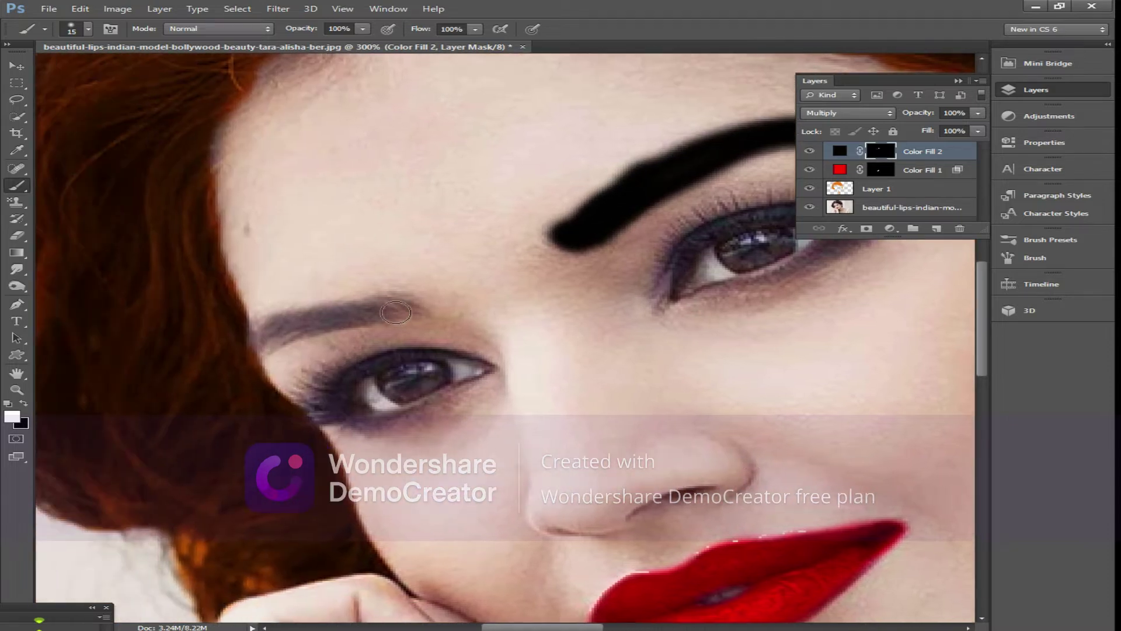
pyautogui.moveTo(396, 313)
pyautogui.mouseDown()
pyautogui.moveTo(375, 306)
pyautogui.moveTo(424, 306)
pyautogui.mouseUp()
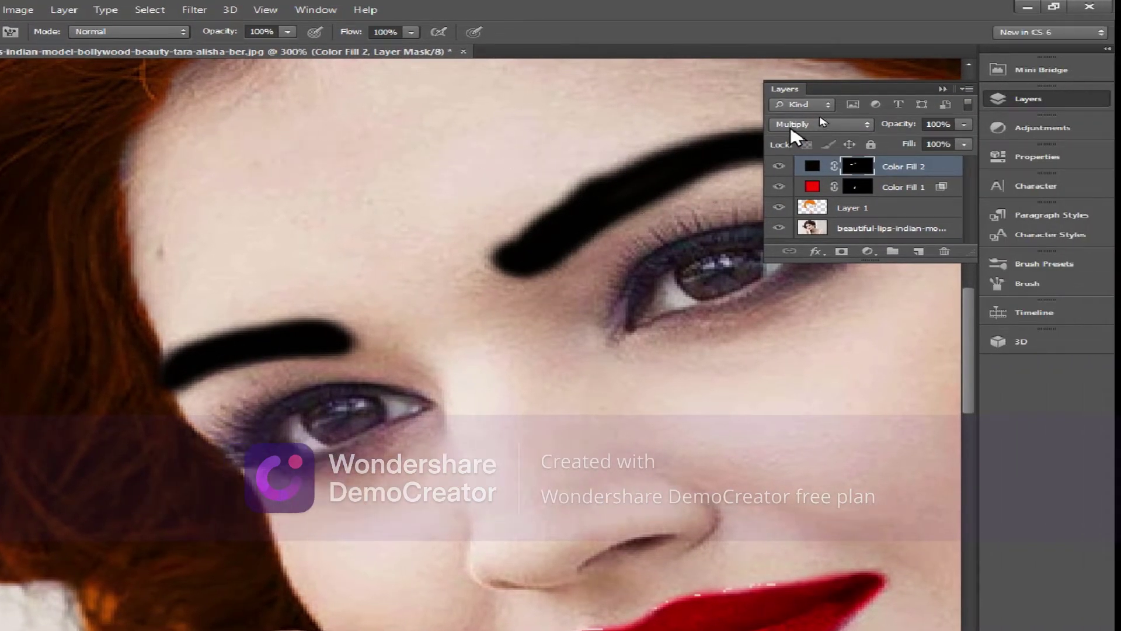
pyautogui.click(821, 120)
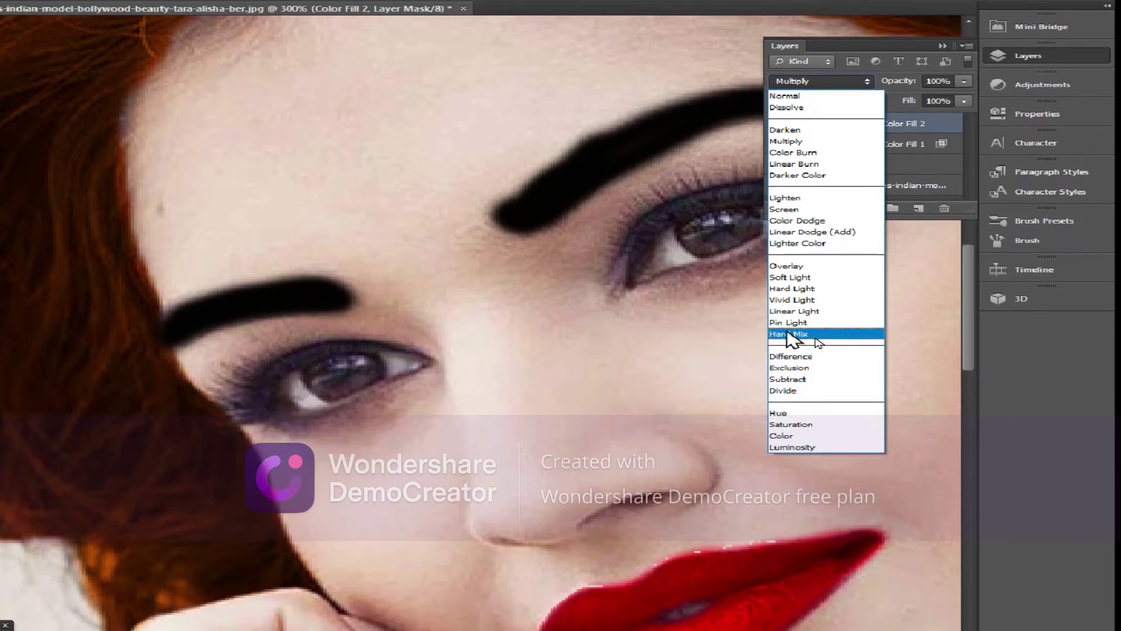
pyautogui.click(790, 277)
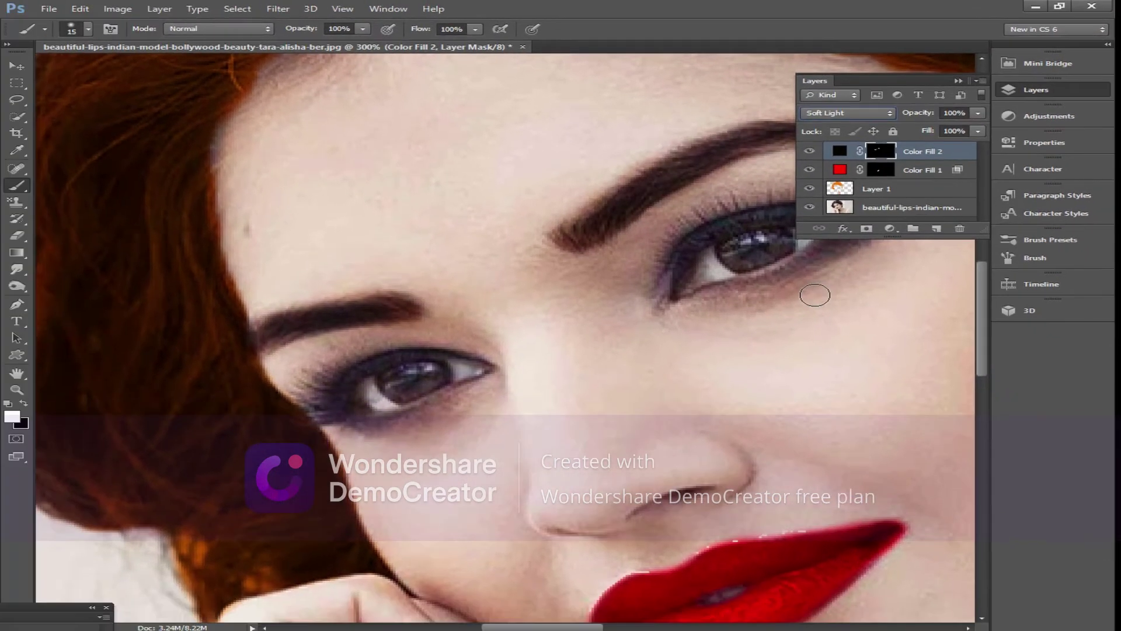
# - Create a new empty layer directly above the original photo layer
pyautogui.hotkey('ctrl', '-')
pyautogui.hotkey('ctrl', '-')
pyautogui.hotkey('ctrl', '+')
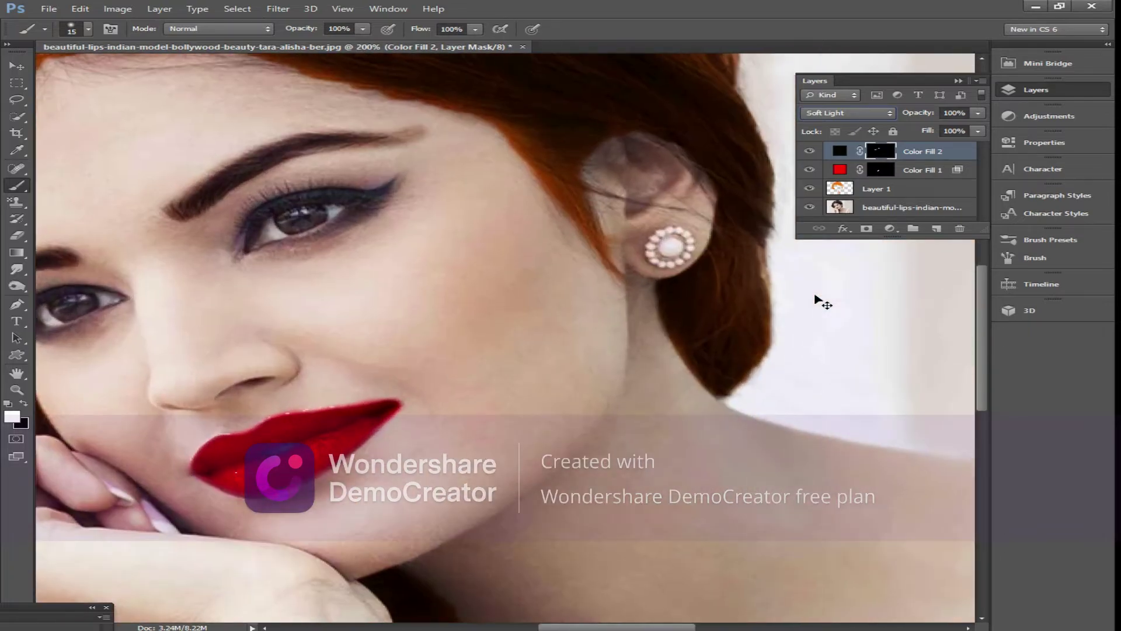
pyautogui.hotkey('ctrl', '-')
pyautogui.click(943, 213)
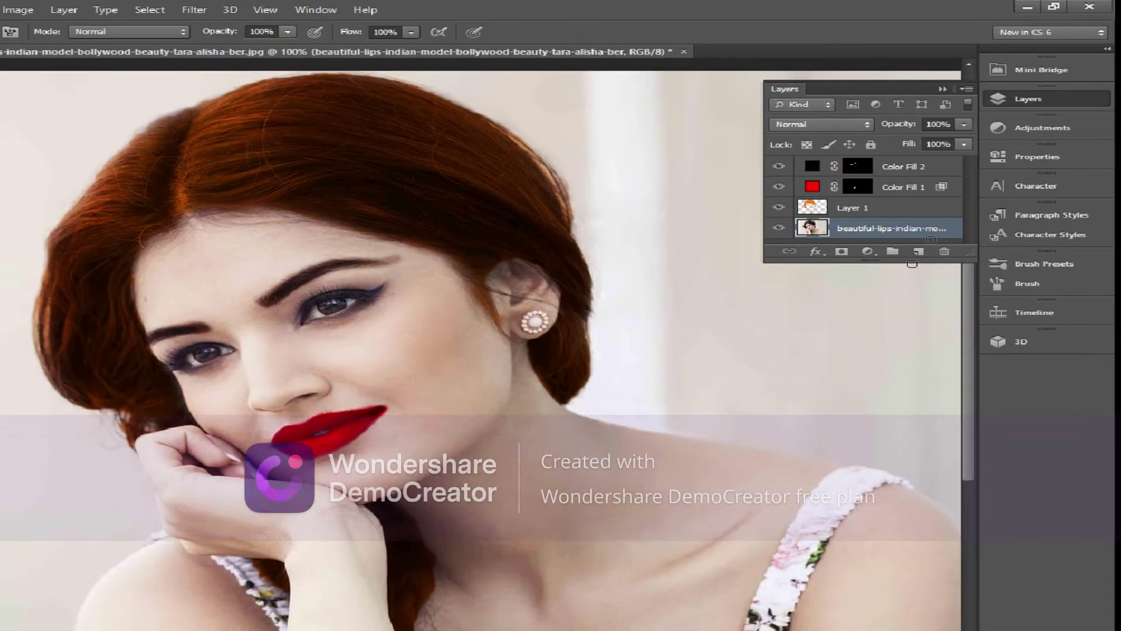
pyautogui.click(920, 252)
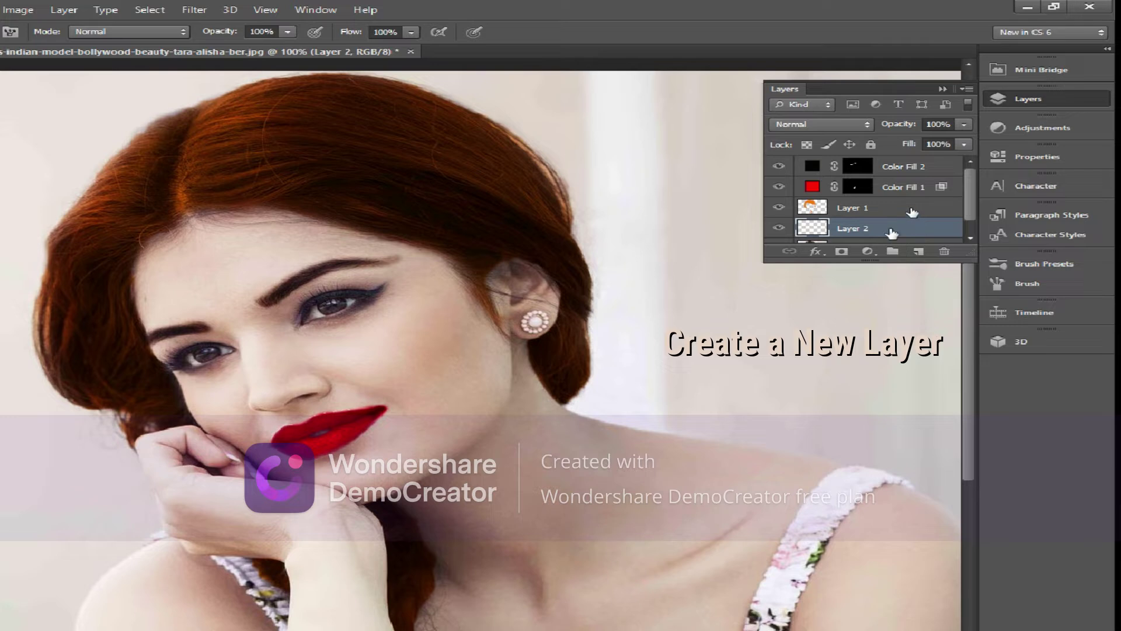
pyautogui.moveTo(892, 233); pyautogui.dragTo(802, 241)
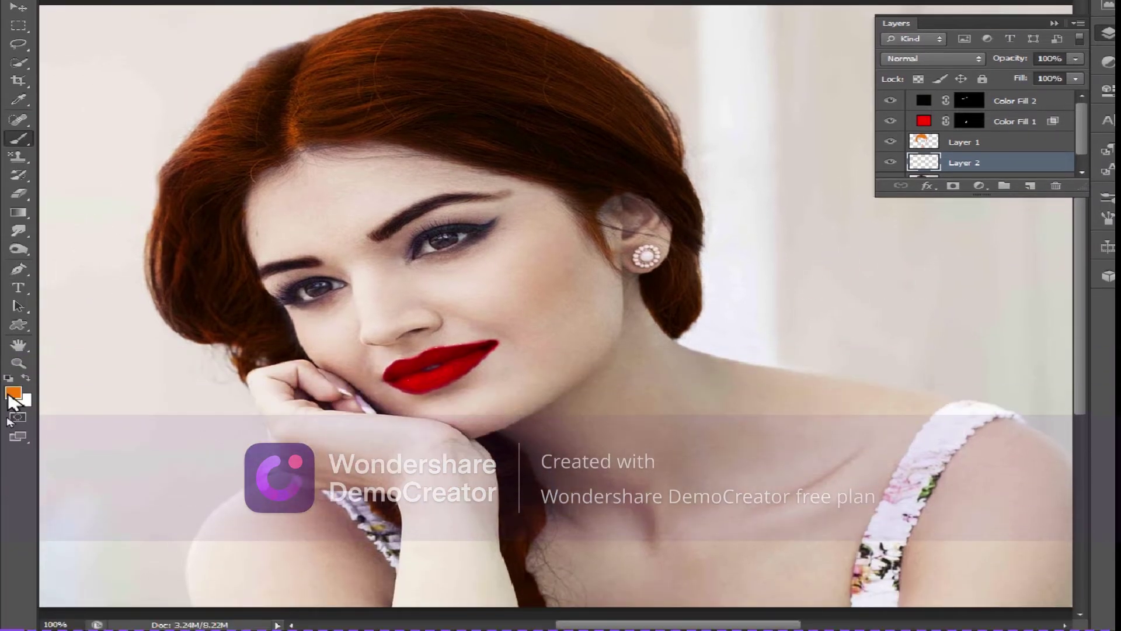
# - Set the foreground color to black (000000)
pyautogui.click(11, 395)
pyautogui.click(591, 592)
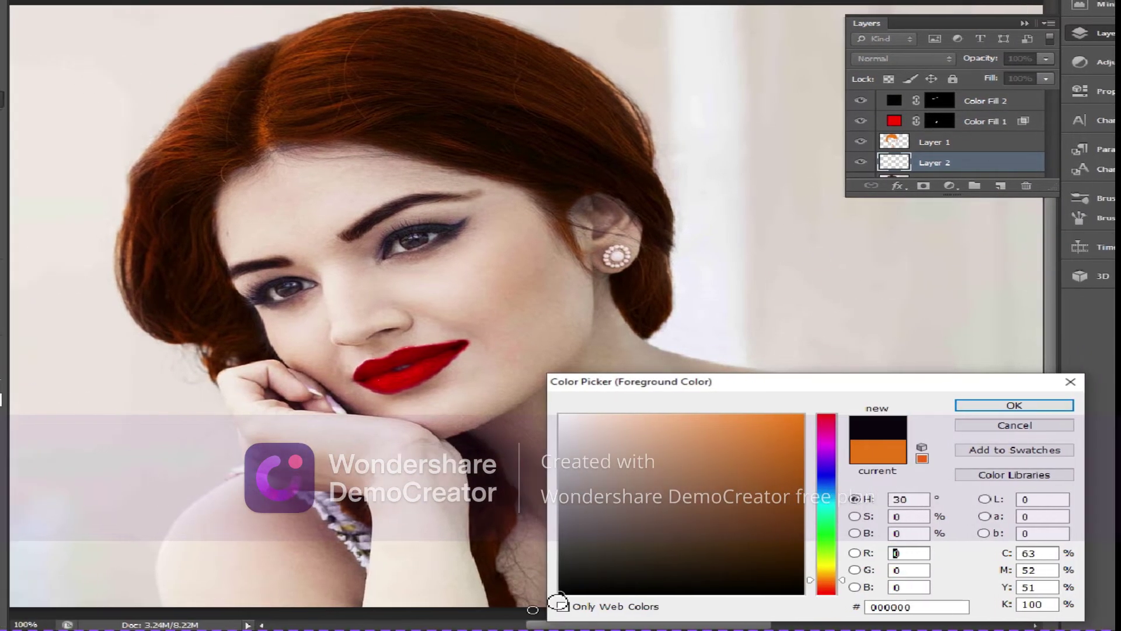
pyautogui.click(883, 404)
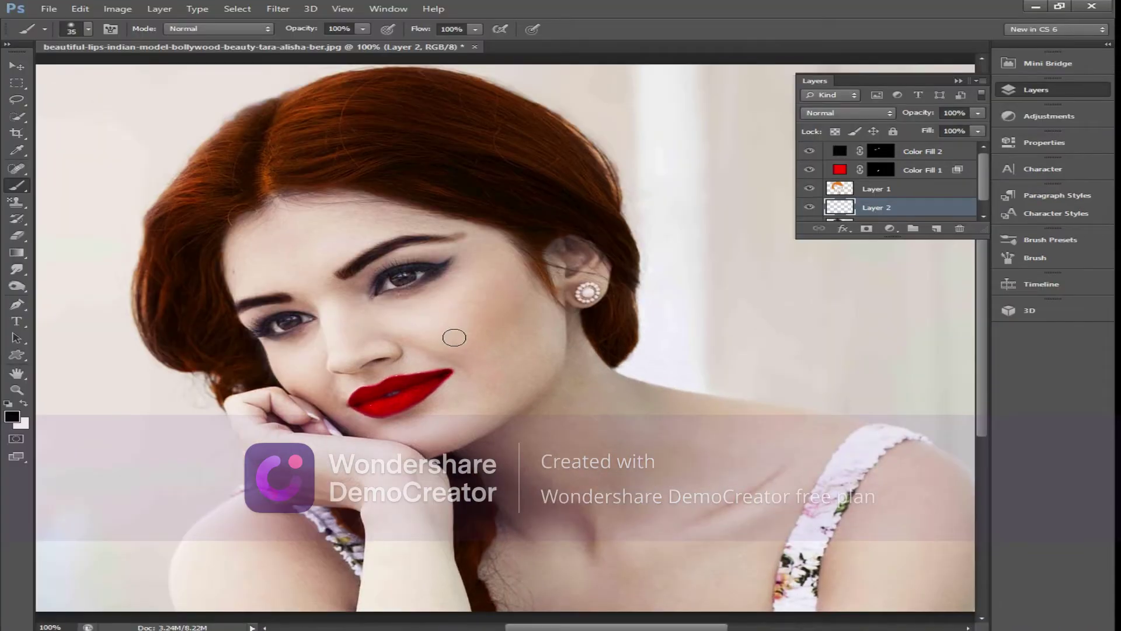
# - Paint a soft black dab on the cheek and smudge it toward the temple into a tapered wing at size 20, strength 59%
pyautogui.click(17, 269)
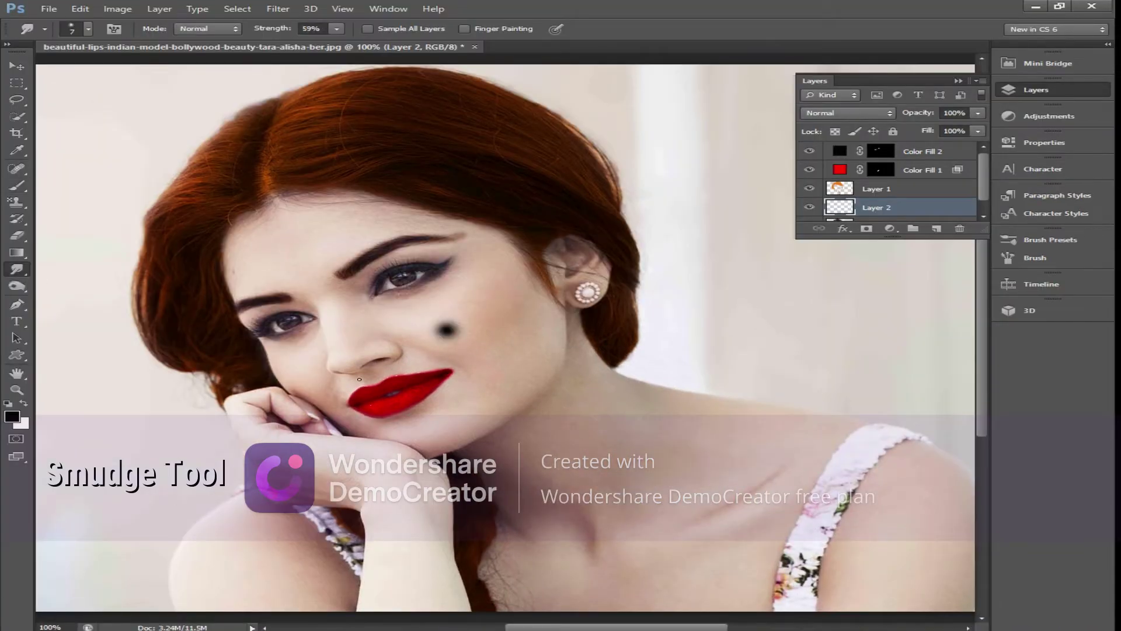
pyautogui.hotkey('ctrl', '+')
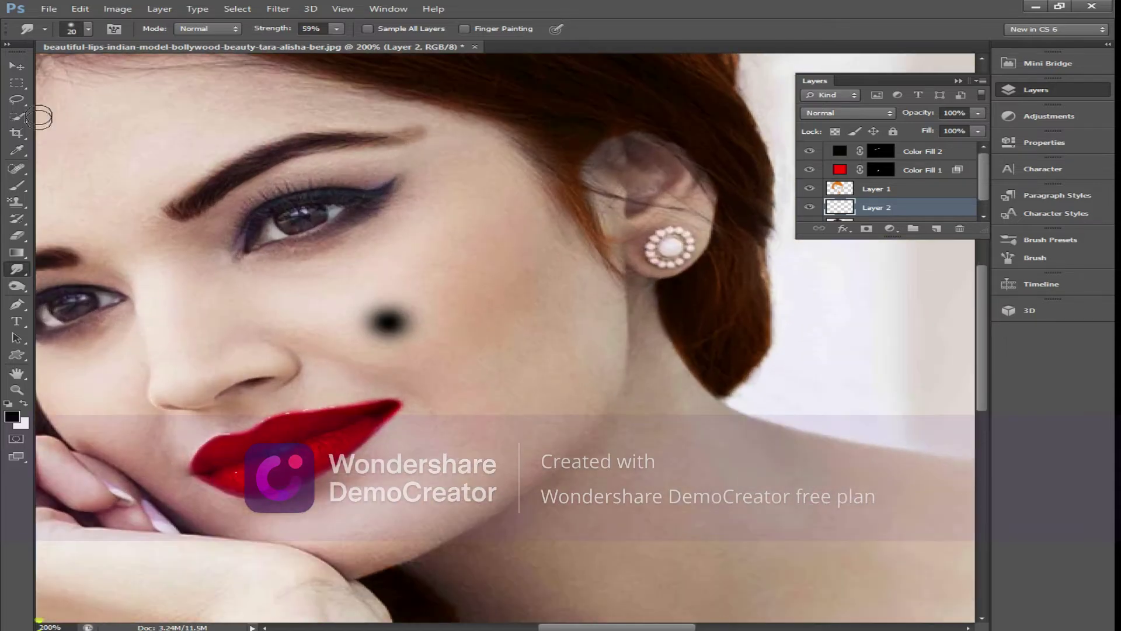
pyautogui.click(23, 65)
pyautogui.hotkey('ctrl', '+')
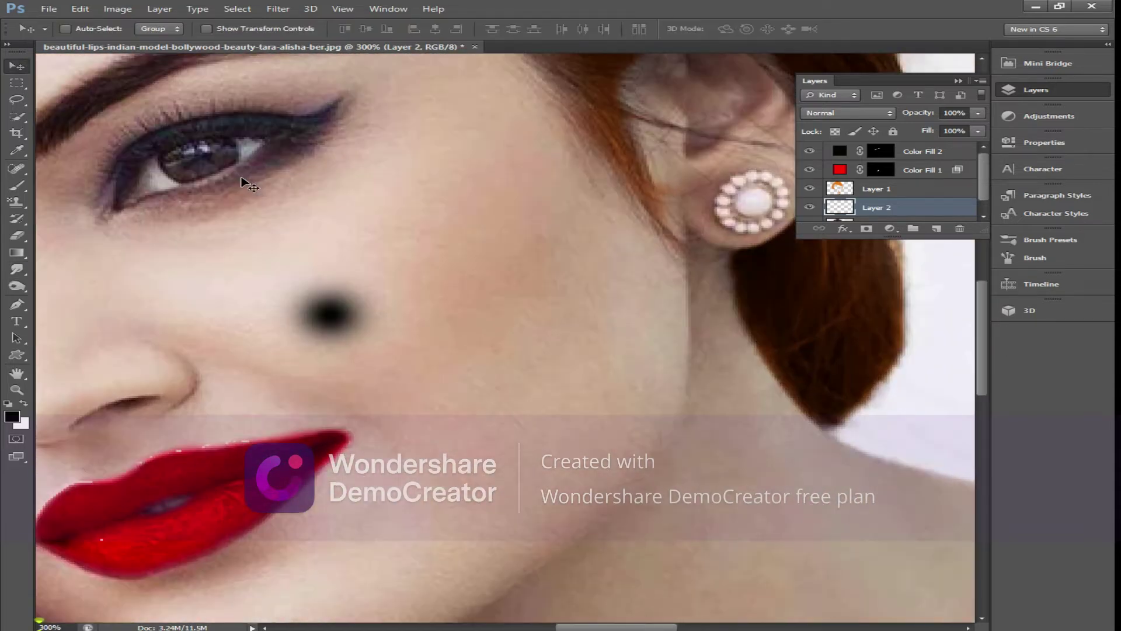
pyautogui.click(19, 270)
pyautogui.moveTo(341, 314); pyautogui.dragTo(456, 170)
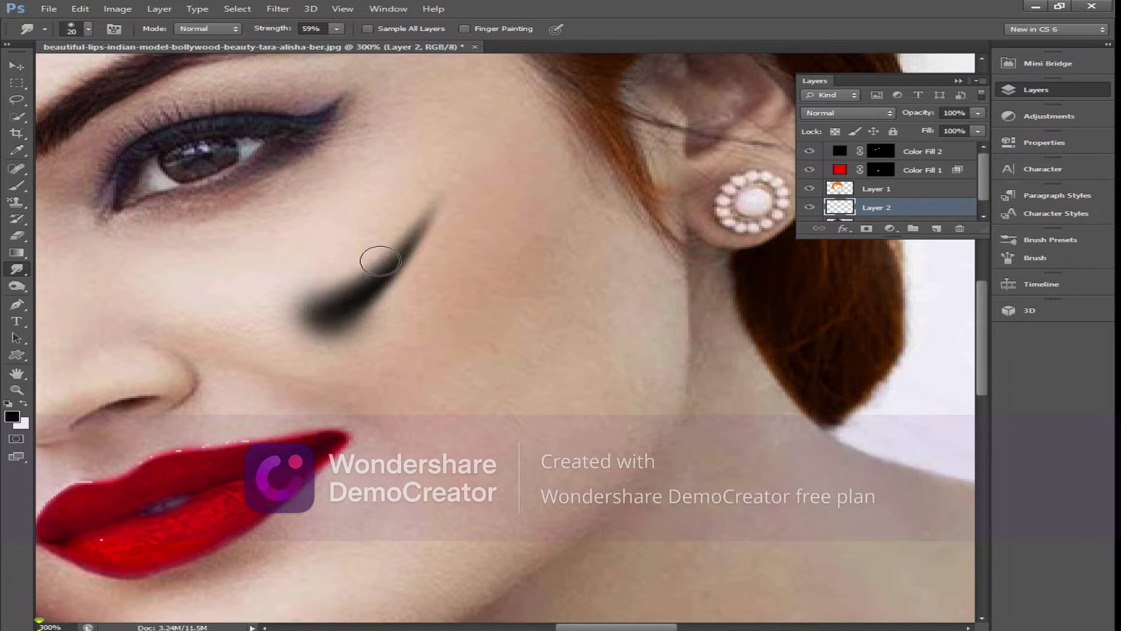
# - Move the black wing to the outer corner of the eye nearer the ear and free-transform it to about 75% height, rotated about -10.5°
pyautogui.press('v')
pyautogui.moveTo(374, 293)
pyautogui.mouseDown()
pyautogui.moveTo(343, 135)
pyautogui.moveTo(343, 282)
pyautogui.mouseUp()
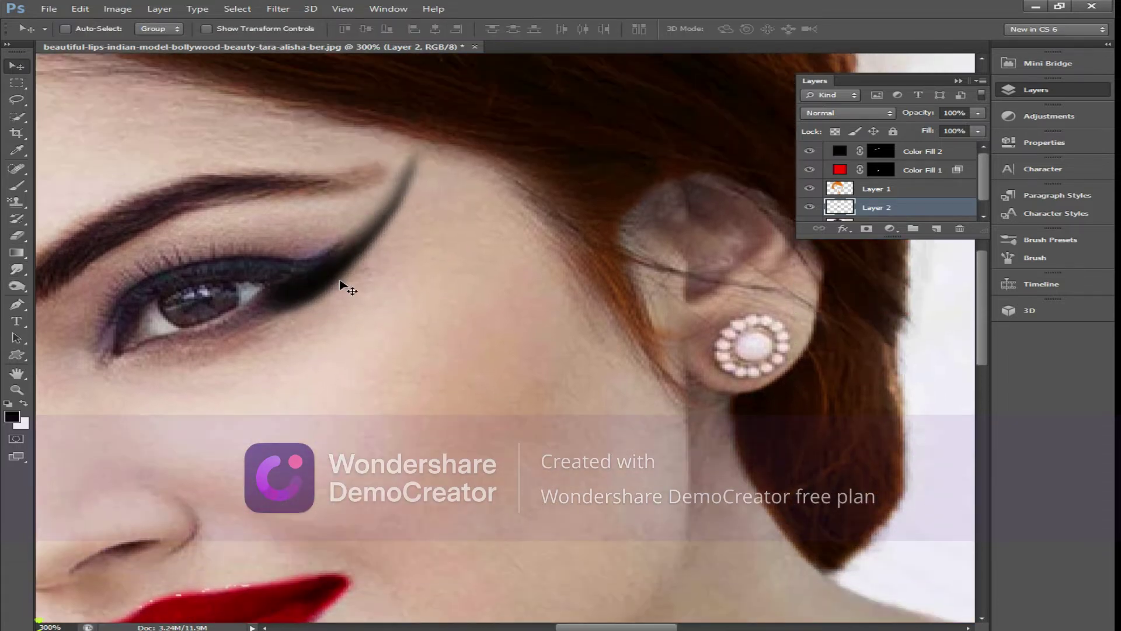
pyautogui.hotkey('ctrl', 't')
pyautogui.moveTo(351, 121); pyautogui.dragTo(351, 172)
pyautogui.moveTo(507, 277)
pyautogui.mouseDown()
pyautogui.moveTo(521, 288)
pyautogui.moveTo(426, 265)
pyautogui.mouseUp()
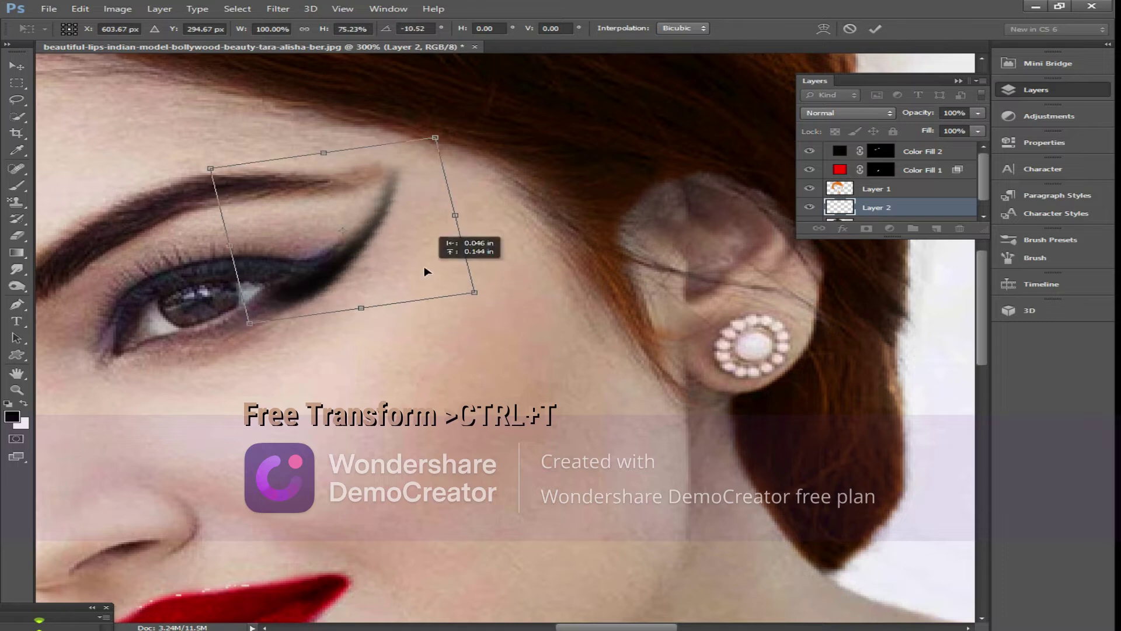
pyautogui.press('Return')
# - Blend the wing into the eyeliner and extend it along the lower lash line with the Smudge tool at size 9
pyautogui.click(17, 287)
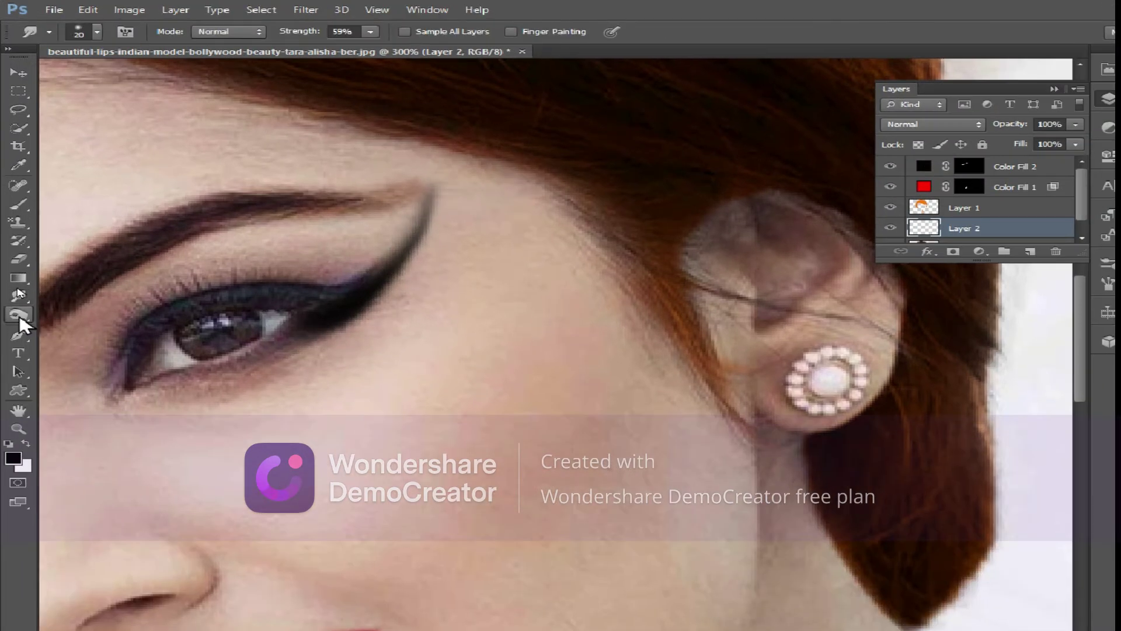
pyautogui.click(18, 315)
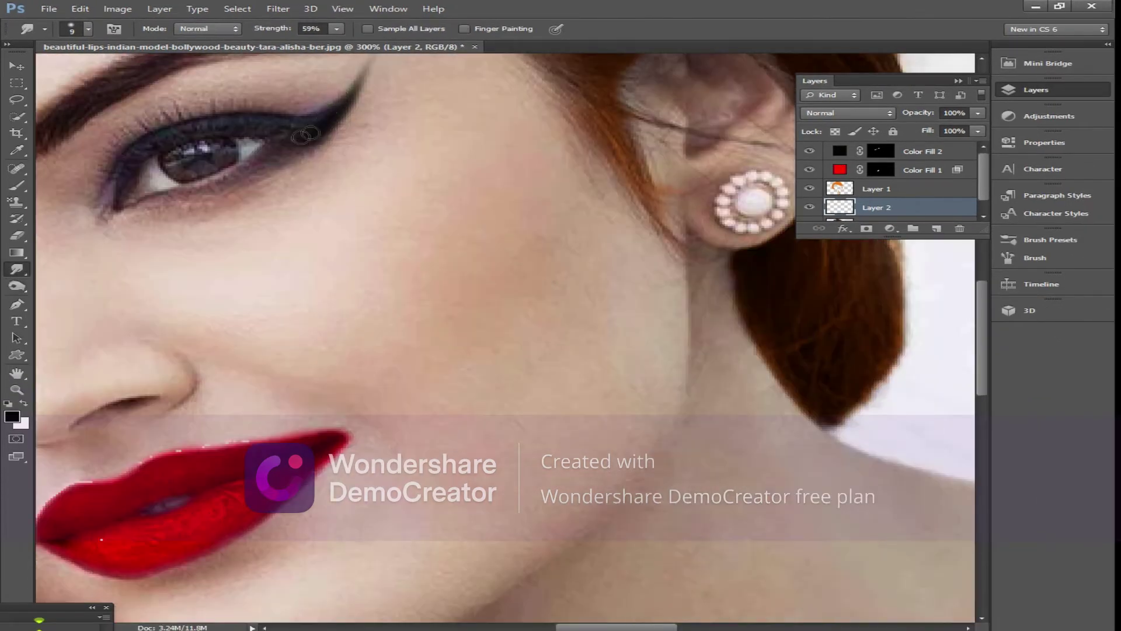
pyautogui.click(21, 187)
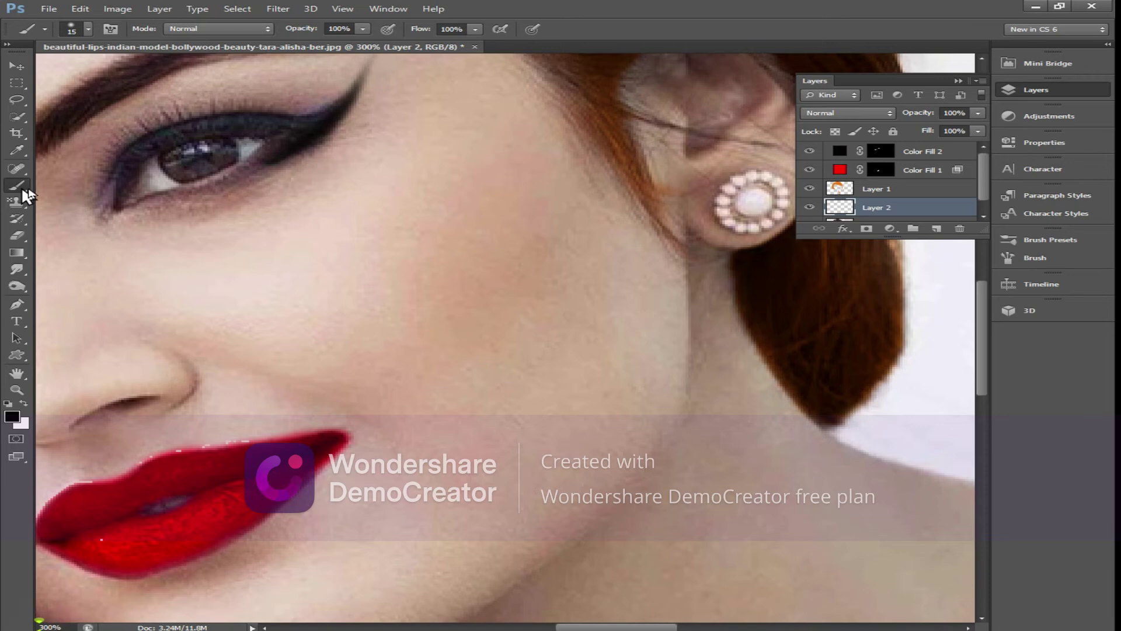
pyautogui.click(17, 272)
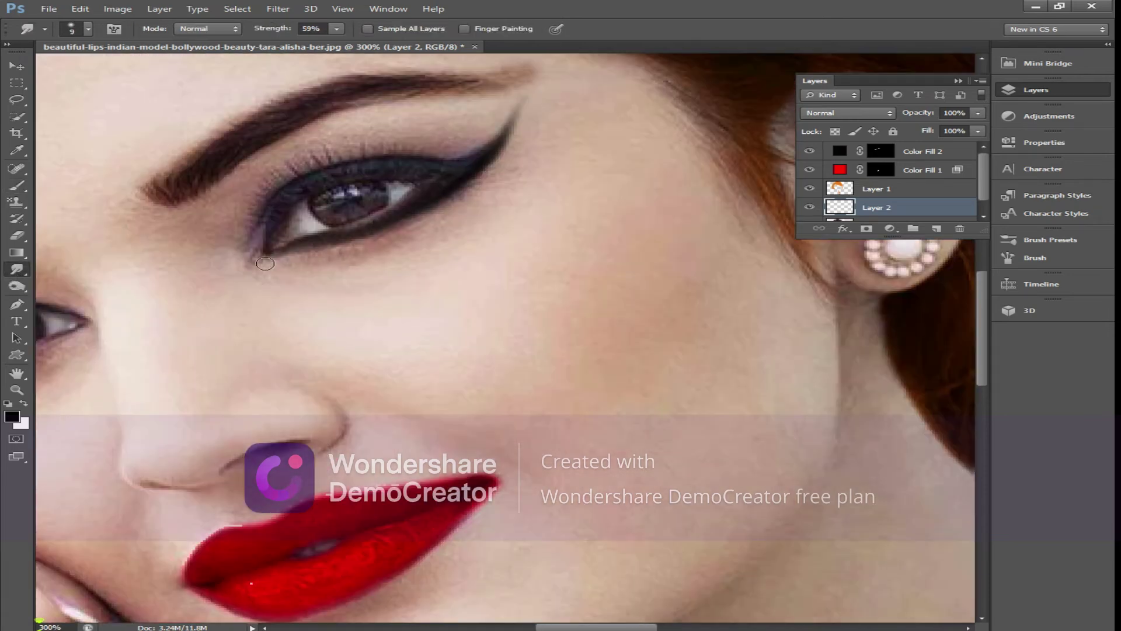
pyautogui.hotkey('ctrl', '-')
pyautogui.hotkey('ctrl', '-')
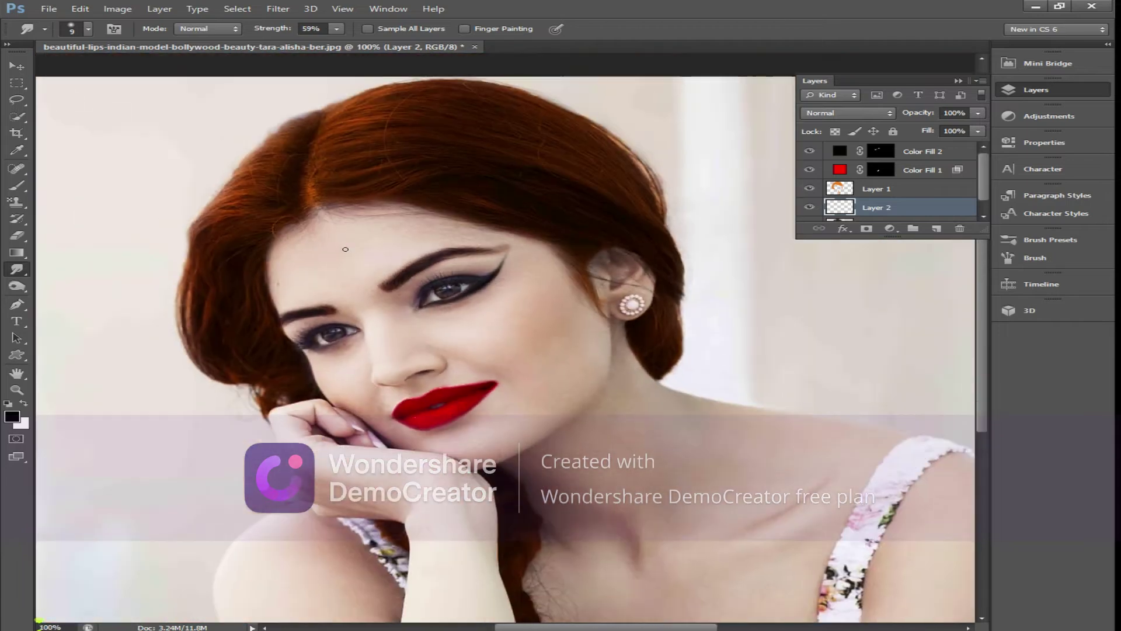
# - Add a new layer, paint a black dab with a size 25 Brush, and move it under the other eye
pyautogui.press('v')
pyautogui.click(937, 230)
pyautogui.click(18, 187)
pyautogui.press(']')
pyautogui.click(499, 320)
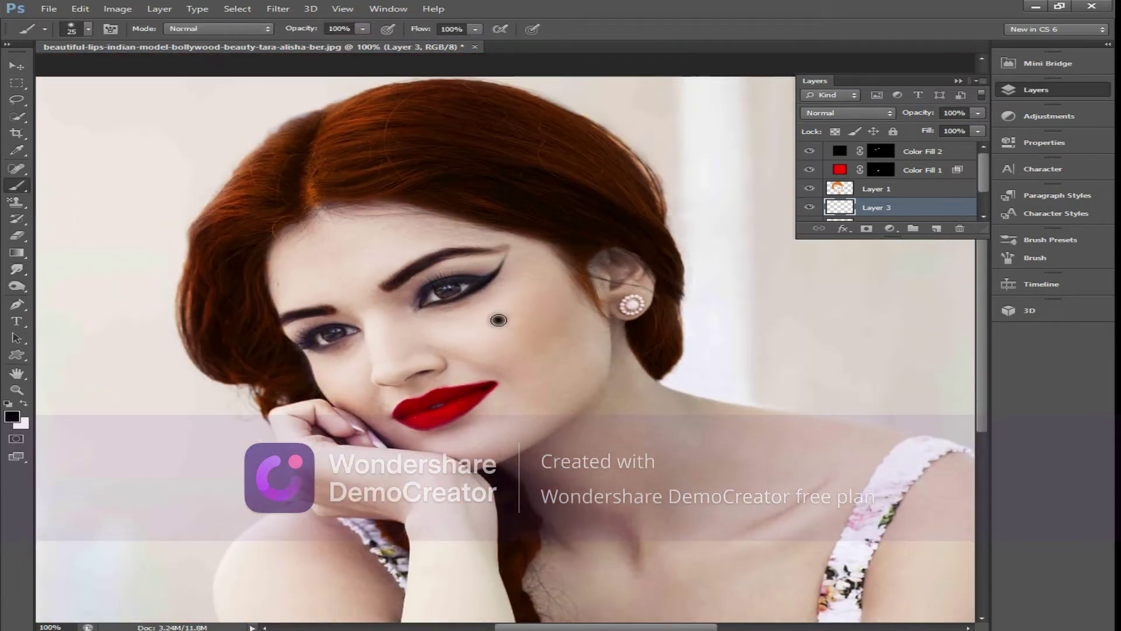
pyautogui.click(18, 69)
pyautogui.moveTo(501, 323); pyautogui.dragTo(348, 345)
pyautogui.click(16, 286)
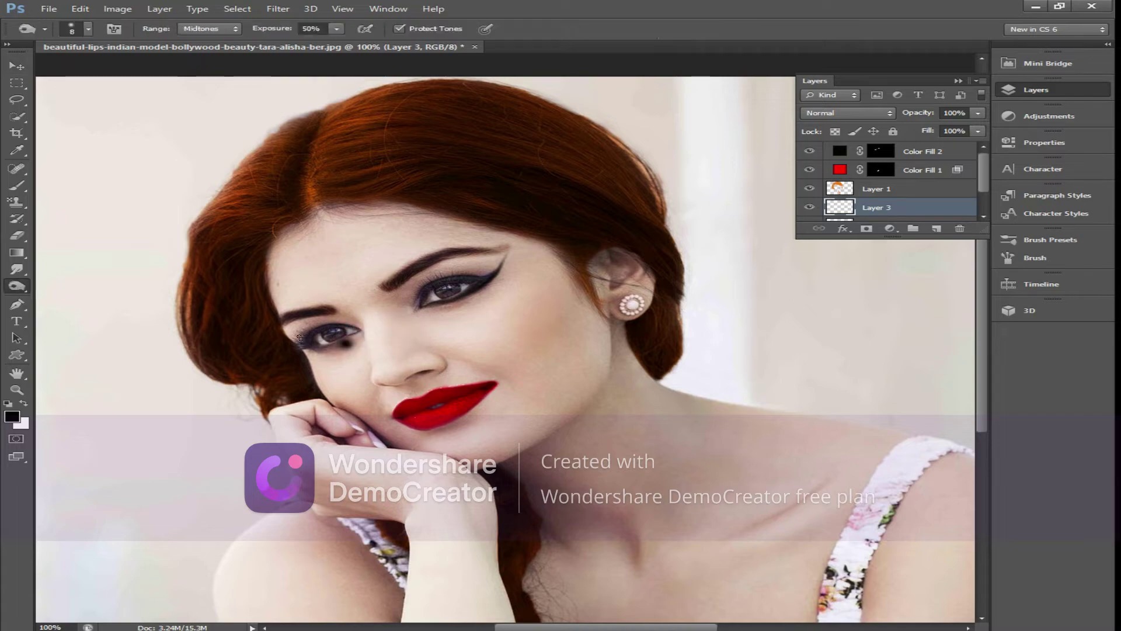
# - Smudge the black dab along the other eye's lower lash line with the Smudge tool at size 9, strength 59%
pyautogui.click(17, 269)
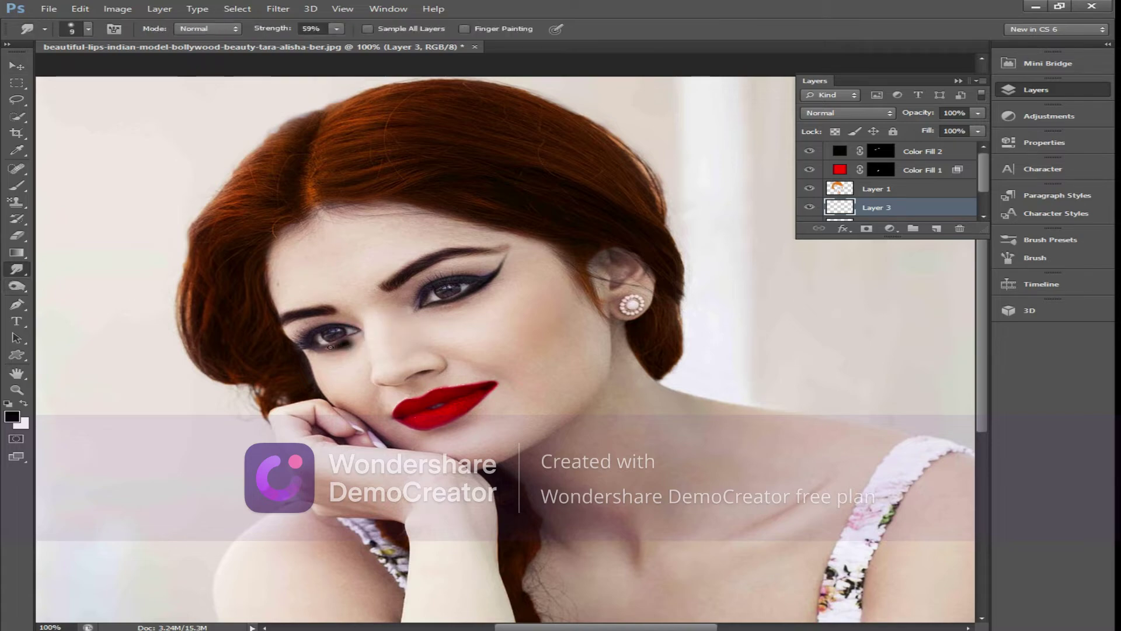
pyautogui.hotkey('ctrl', '+')
pyautogui.moveTo(164, 353); pyautogui.dragTo(103, 357)
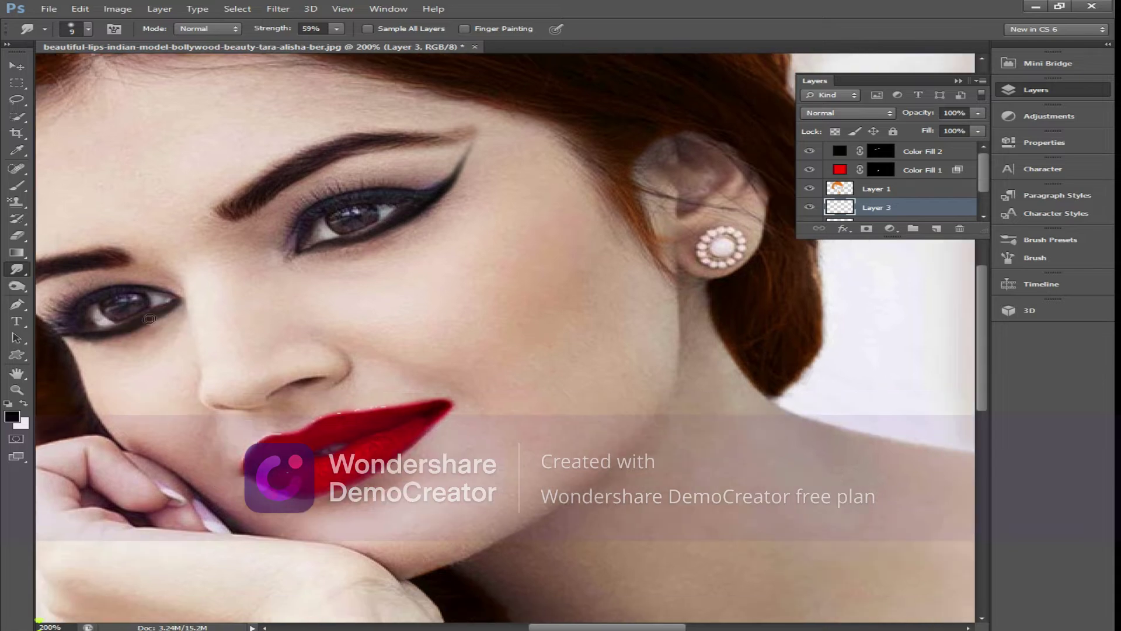
pyautogui.hotkey('ctrl', '-')
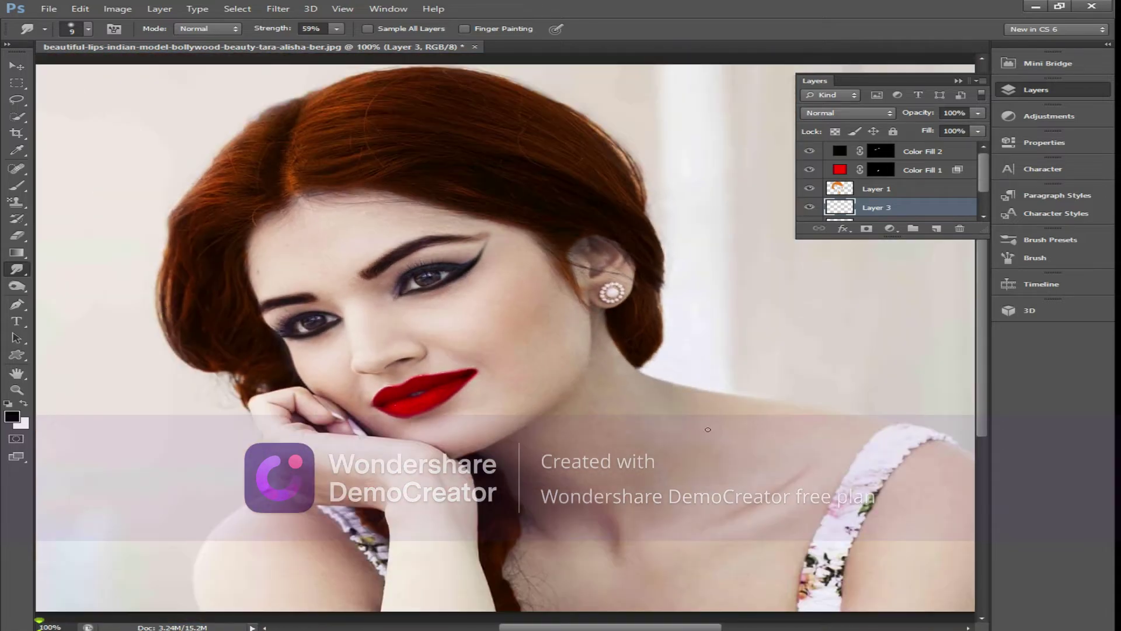
# - Make a circular selection on the cheek nearer the ear on a new layer and fill it with red
pyautogui.hotkey('ctrl', '0')
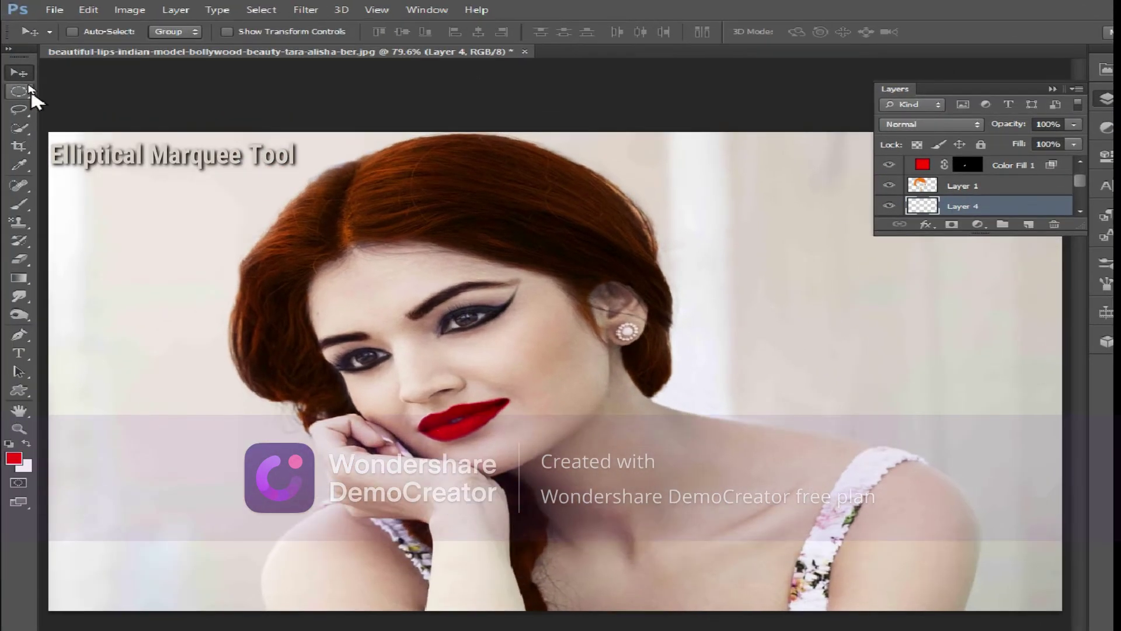
pyautogui.moveTo(478, 329); pyautogui.dragTo(543, 384)
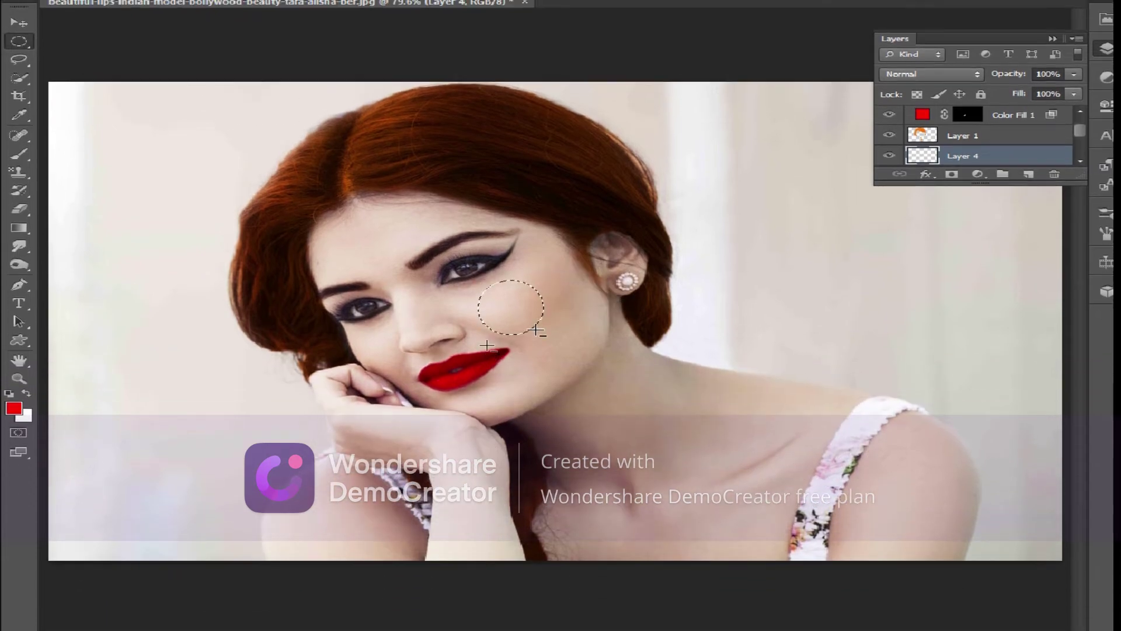
pyautogui.hotkey('alt', 'BackSpace')
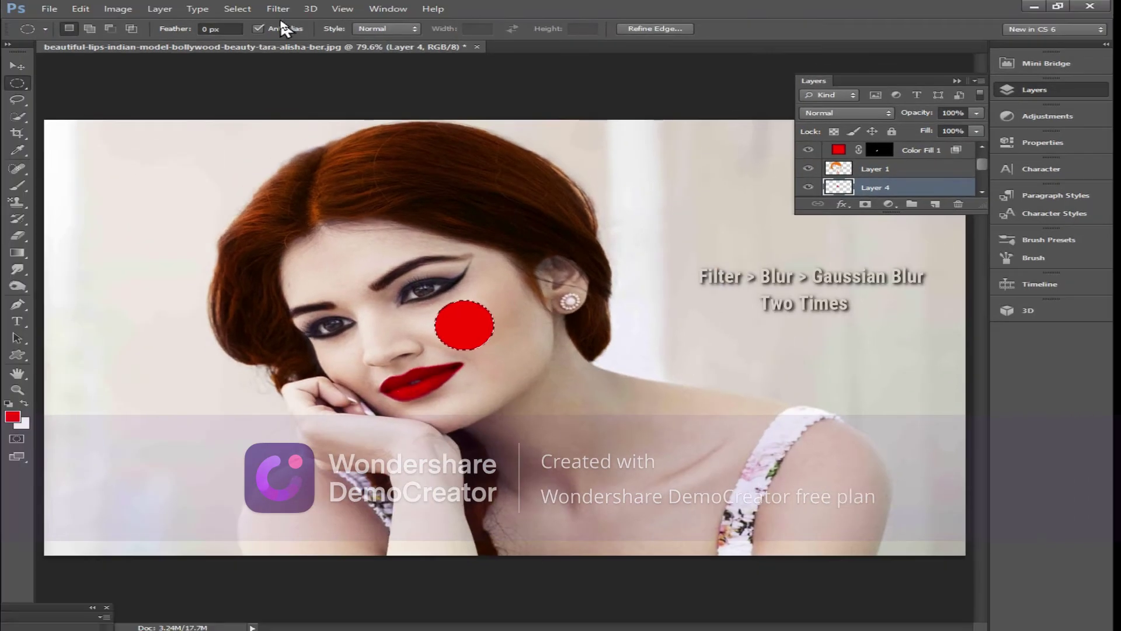
# - Apply a Gaussian Blur with a 42.8-pixel radius to the selected red circle
pyautogui.click(278, 9)
pyautogui.moveTo(294, 139)
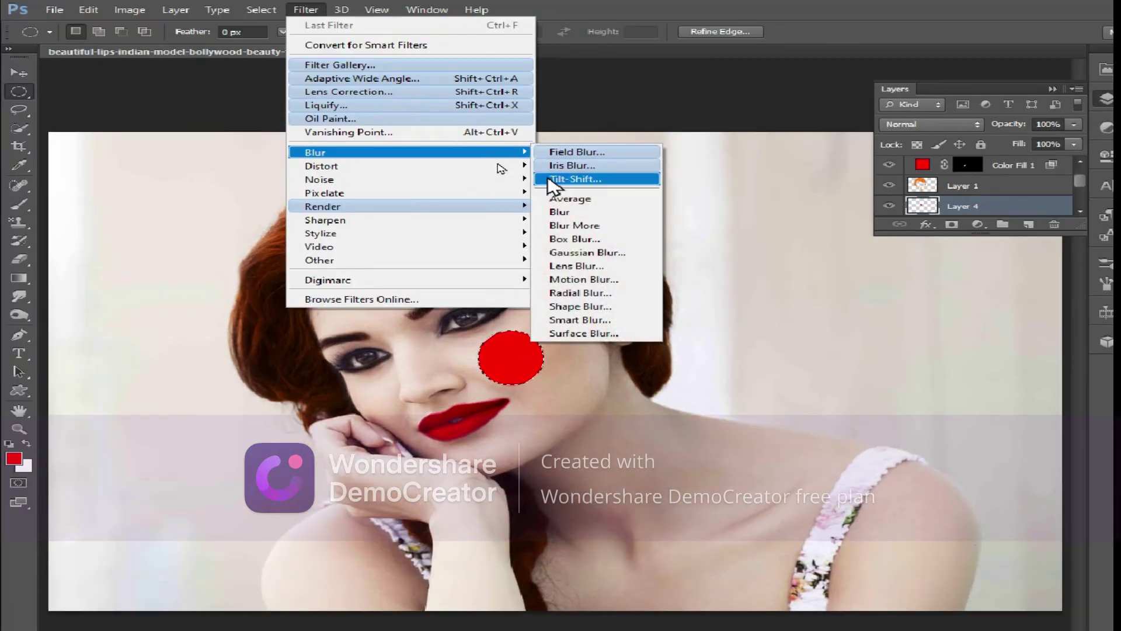
pyautogui.click(559, 252)
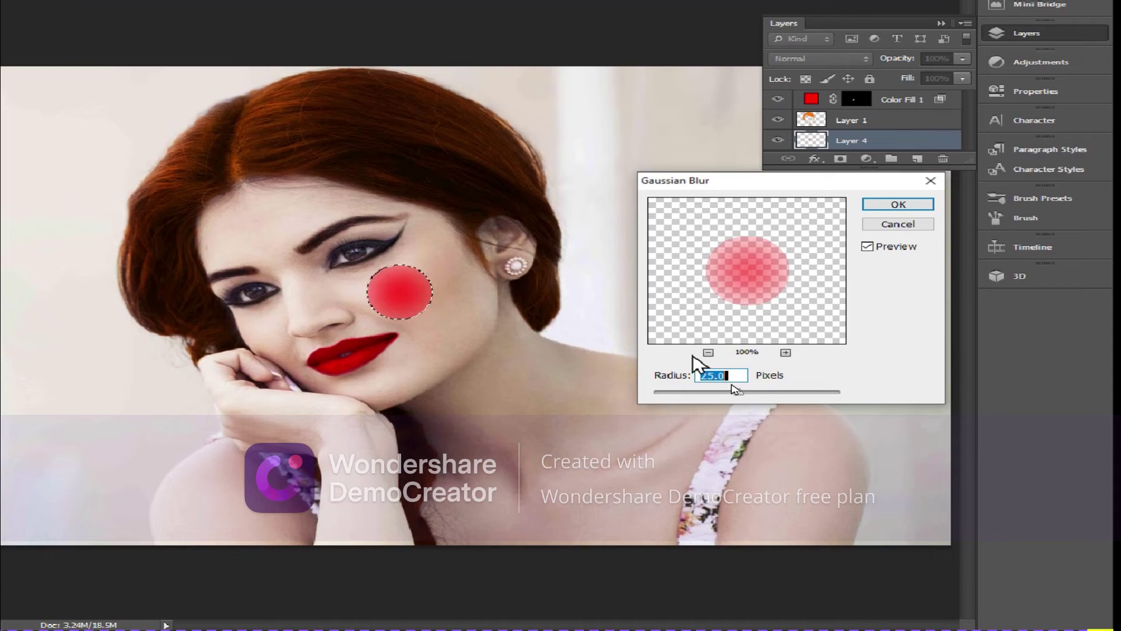
pyautogui.moveTo(738, 433); pyautogui.dragTo(718, 433)
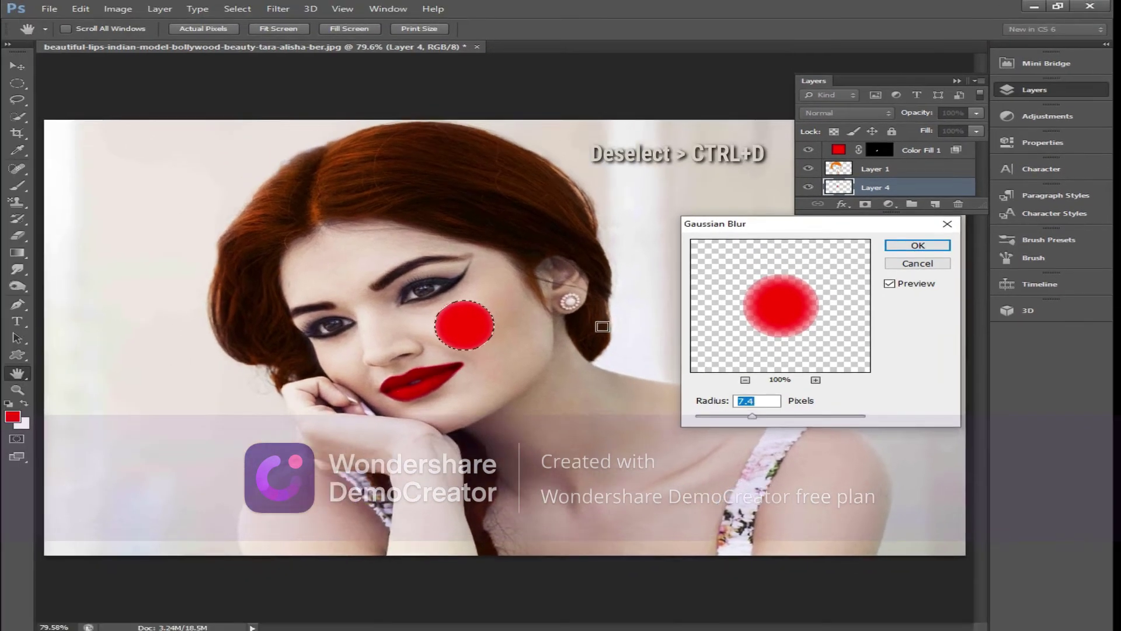
pyautogui.scroll(-1, 602, 326)
pyautogui.hotkey('ctrl', '+')
pyautogui.hotkey('ctrl', '+')
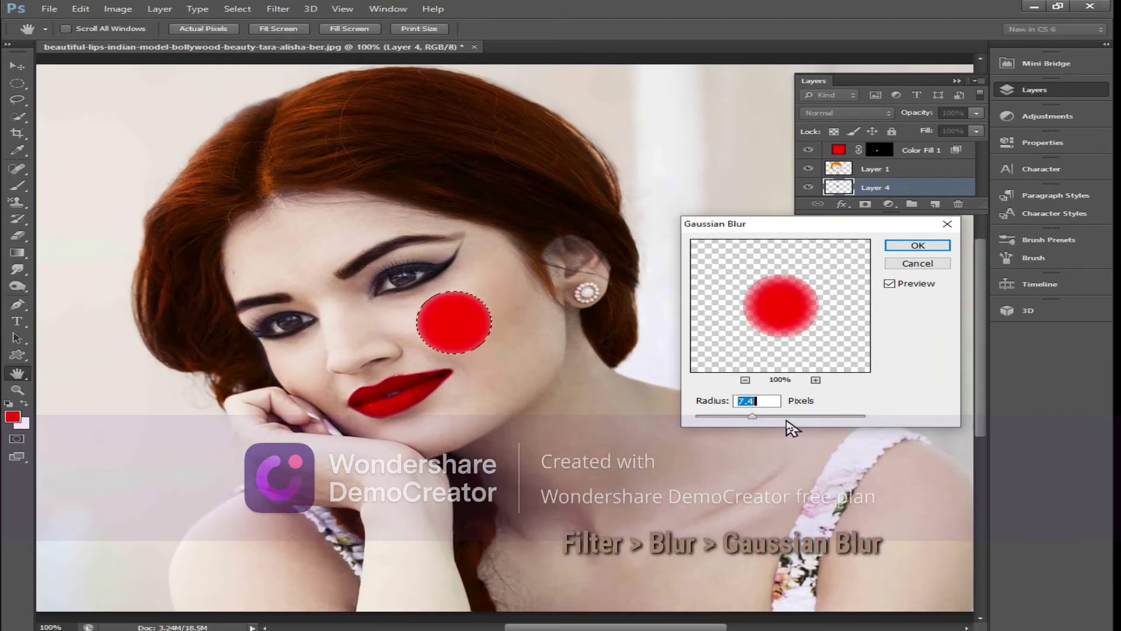
pyautogui.moveTo(785, 418); pyautogui.dragTo(795, 418)
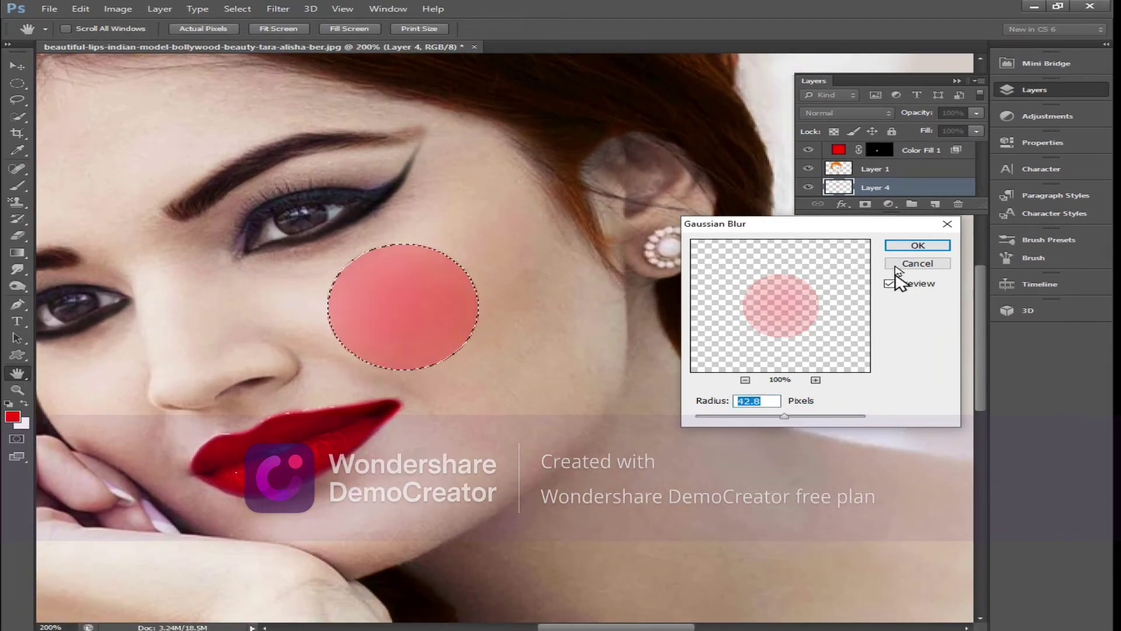
pyautogui.click(917, 246)
# - Deselect the circle and apply a second Gaussian Blur with a 23.7-pixel radius to soften it into blush
pyautogui.press('m')
pyautogui.click(237, 9)
pyautogui.click(275, 37)
pyautogui.click(282, 11)
pyautogui.moveTo(300, 142)
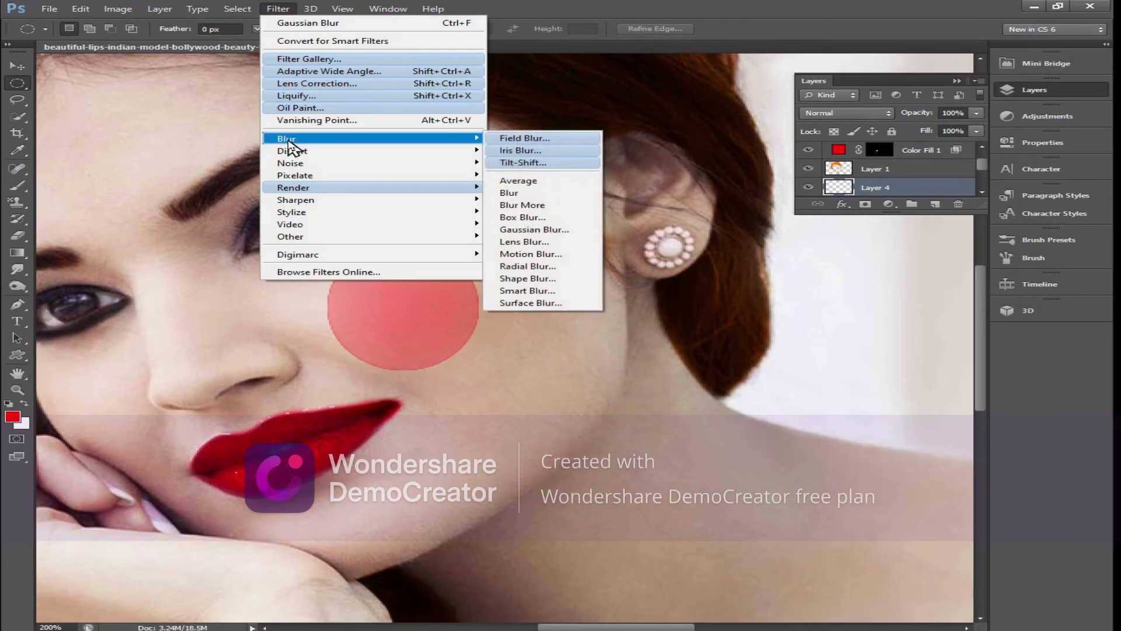
pyautogui.click(526, 228)
pyautogui.moveTo(738, 416); pyautogui.dragTo(773, 421)
pyautogui.hotkey('ctrl', '+')
pyautogui.hotkey('ctrl', '+')
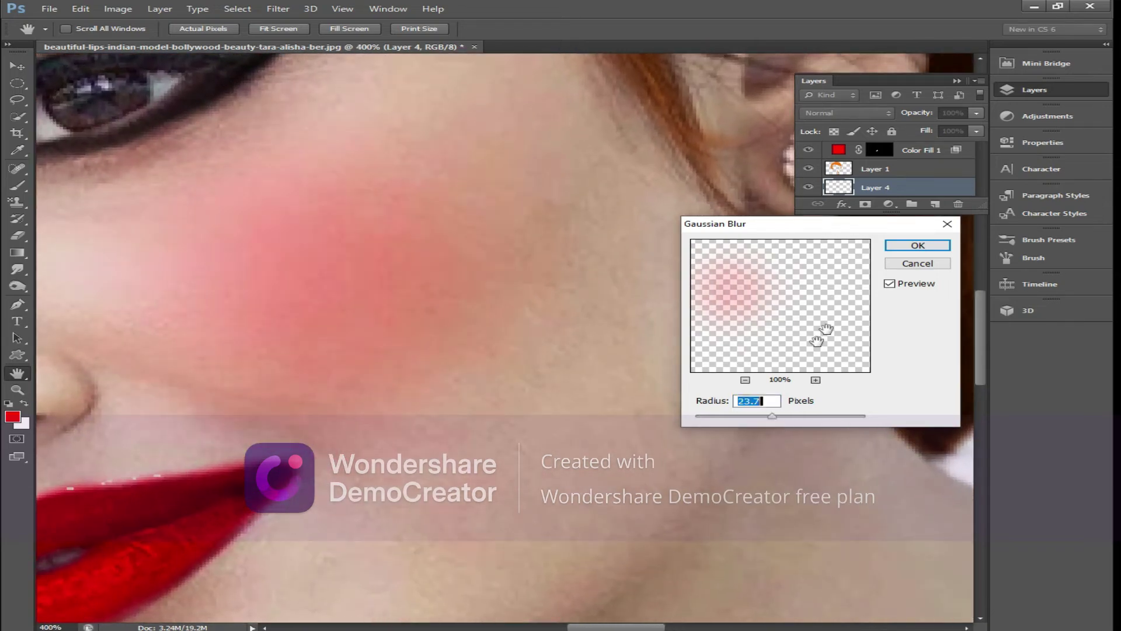
pyautogui.click(899, 245)
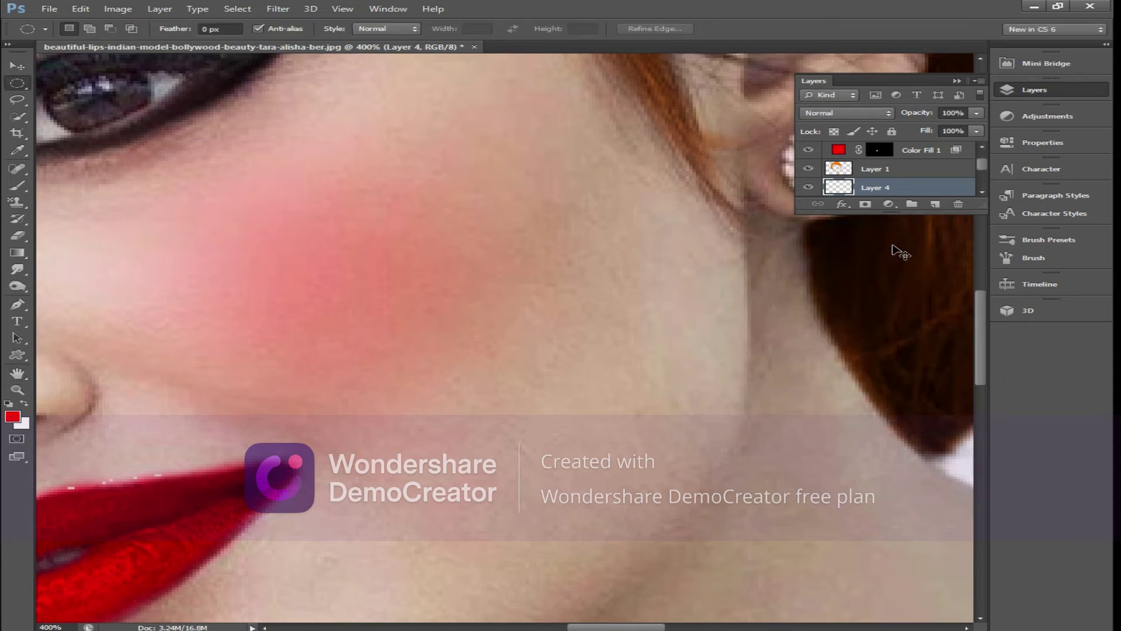
# - Duplicate the blush layer and place the copy on the other cheek, beside the nose
pyautogui.hotkey('ctrl', '-')
pyautogui.hotkey('ctrl', '-')
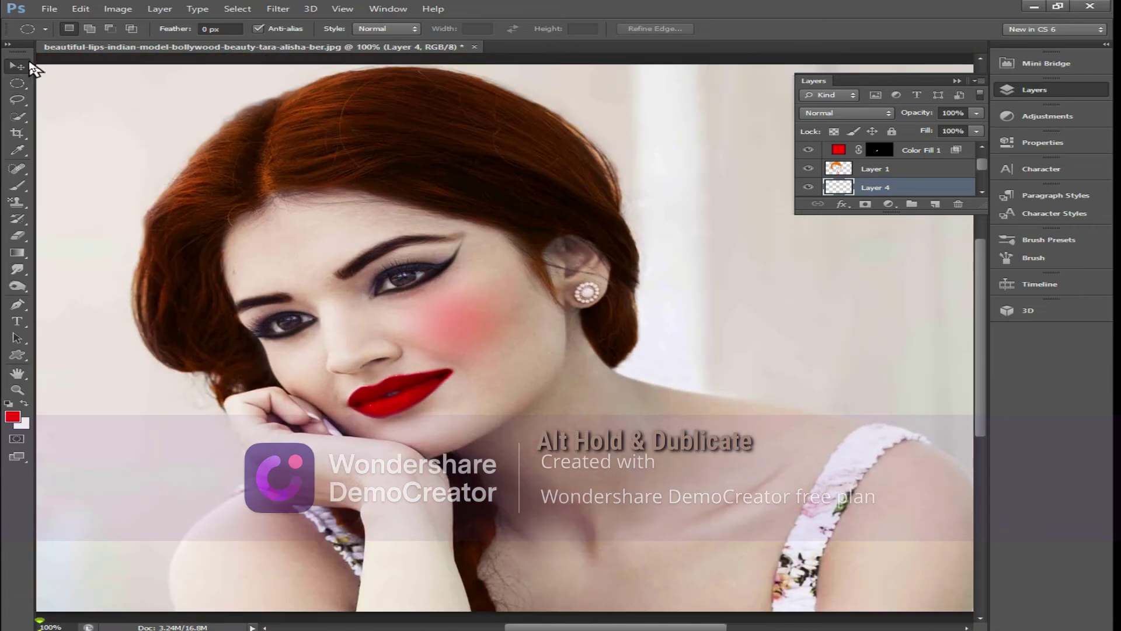
pyautogui.click(20, 66)
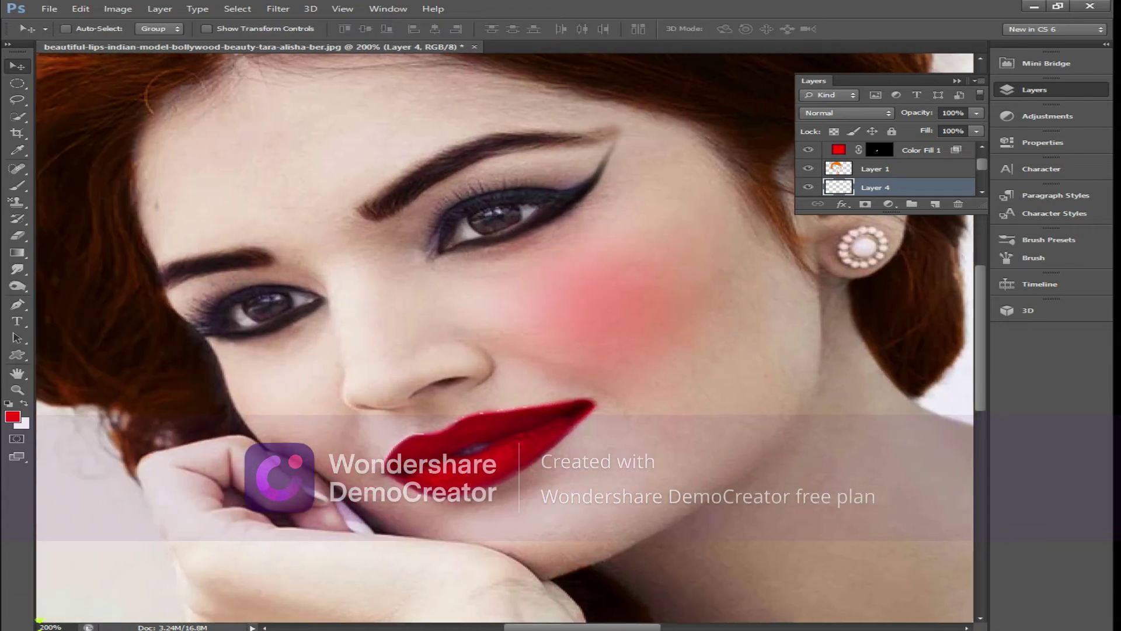
pyautogui.moveTo(645, 298); pyautogui.dragTo(346, 381)
# - Scale down the blush copy with Free Transform and position it to fit the narrower cheek
pyautogui.hotkey('ctrl', 't')
pyautogui.moveTo(401, 338); pyautogui.dragTo(373, 331)
pyautogui.hotkey('ctrl', '+')
pyautogui.moveTo(306, 325)
pyautogui.mouseDown()
pyautogui.moveTo(325, 295)
pyautogui.moveTo(340, 296)
pyautogui.moveTo(305, 325)
pyautogui.mouseUp()
pyautogui.press('Return')
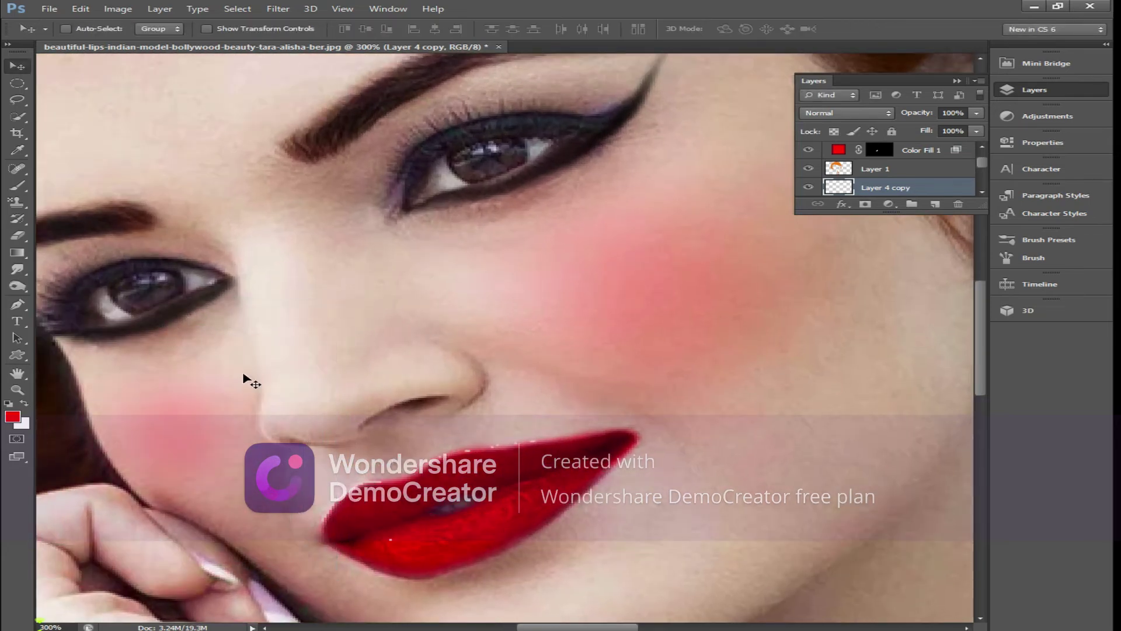
pyautogui.hotkey('ctrl', '+')
pyautogui.hotkey('ctrl', '-')
pyautogui.hotkey('ctrl', '-')
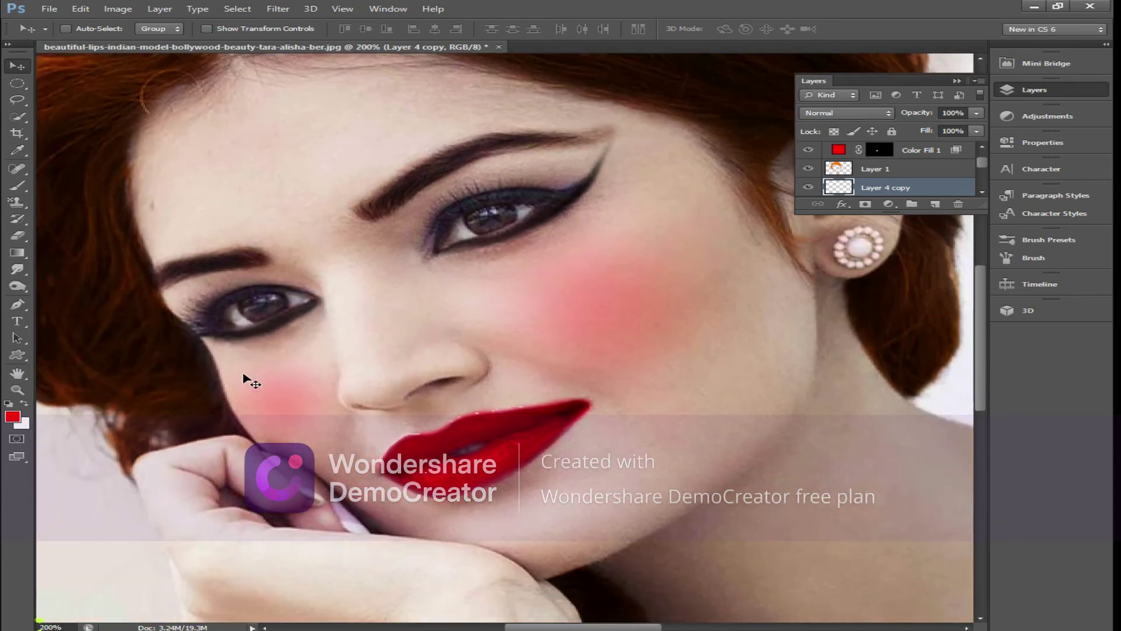
pyautogui.hotkey('ctrl', '-')
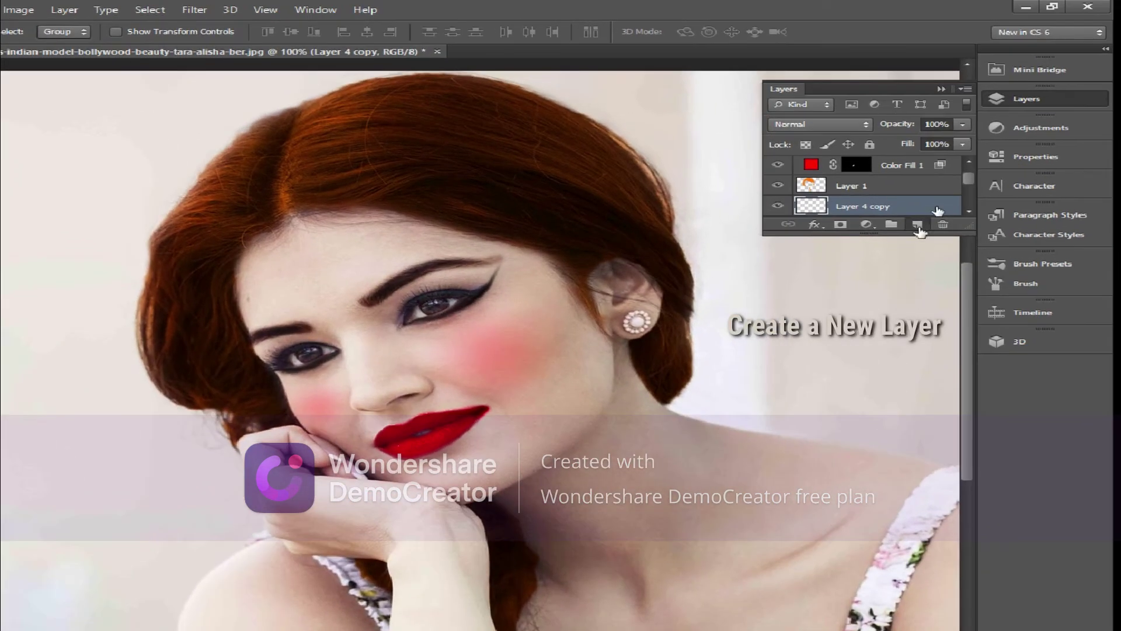
# - Add a new empty layer above the blush copy and make the original portrait layer active
pyautogui.click(918, 227)
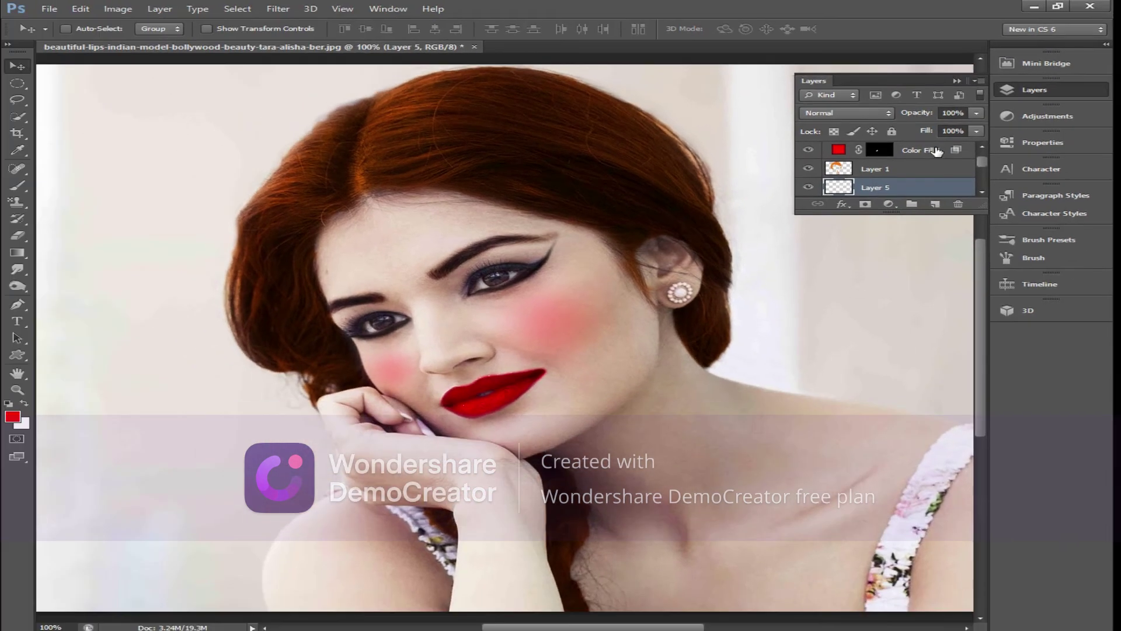
pyautogui.click(18, 84)
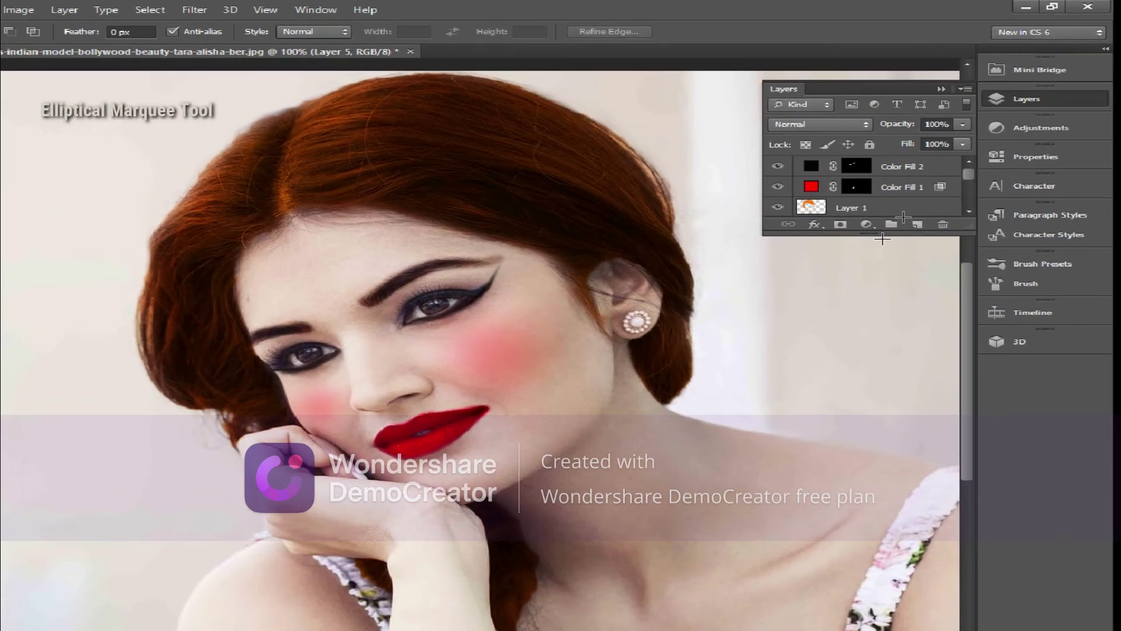
pyautogui.moveTo(875, 234); pyautogui.dragTo(878, 361)
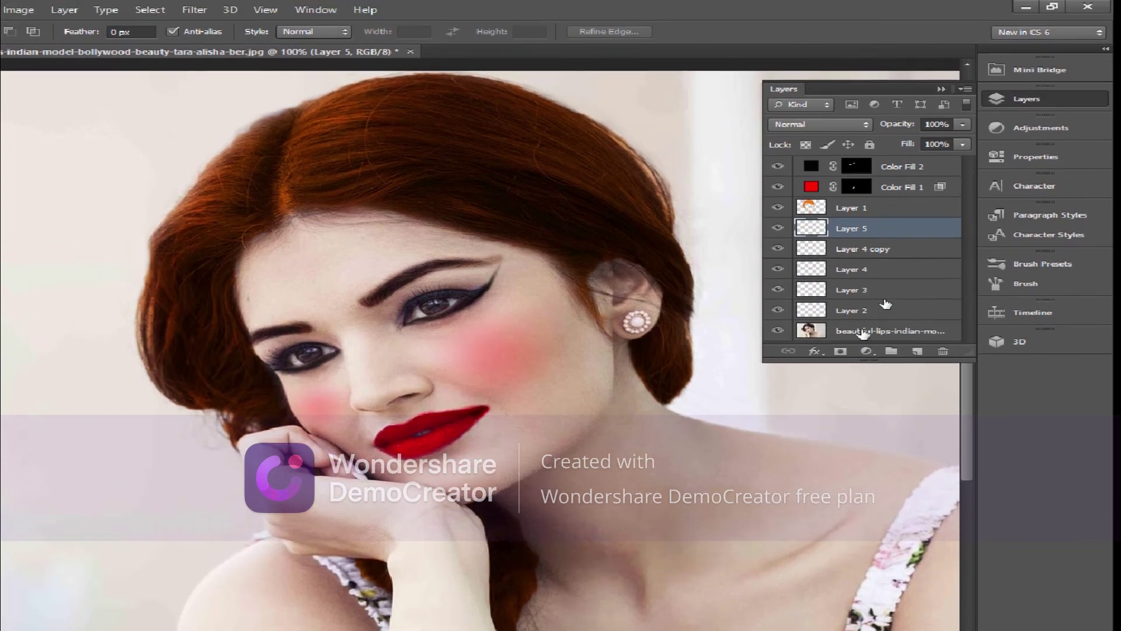
pyautogui.click(887, 300)
# - Select the iris of the eye nearer the ear on the portrait layer with the Quick Selection tool
pyautogui.hotkey('ctrl', '+')
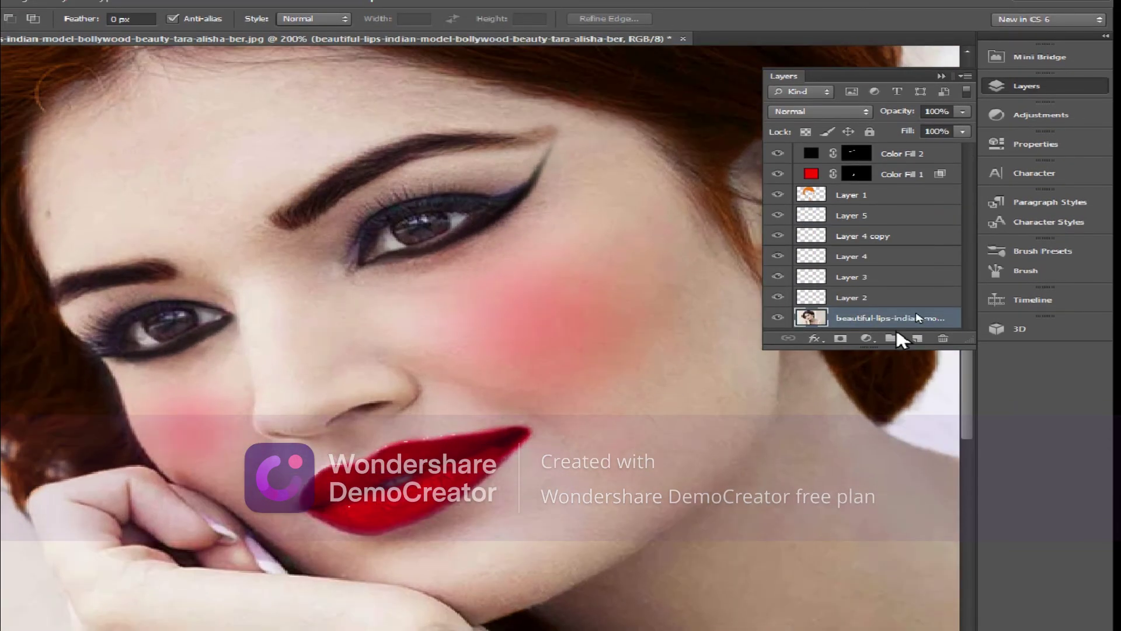
pyautogui.hotkey('ctrl', '+')
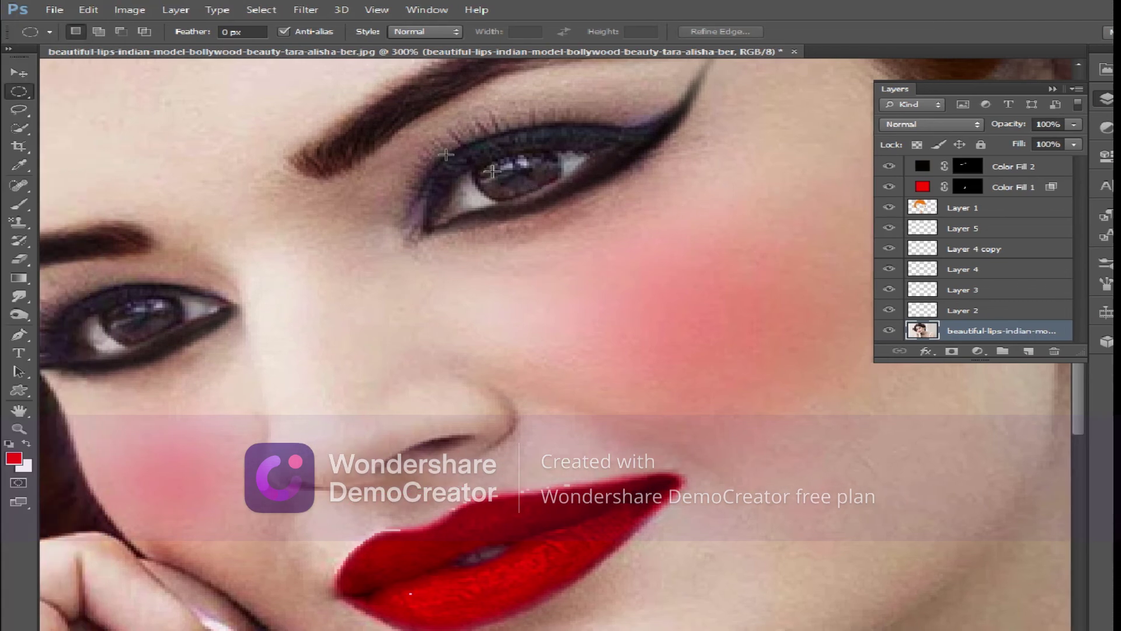
pyautogui.moveTo(482, 160); pyautogui.dragTo(561, 198)
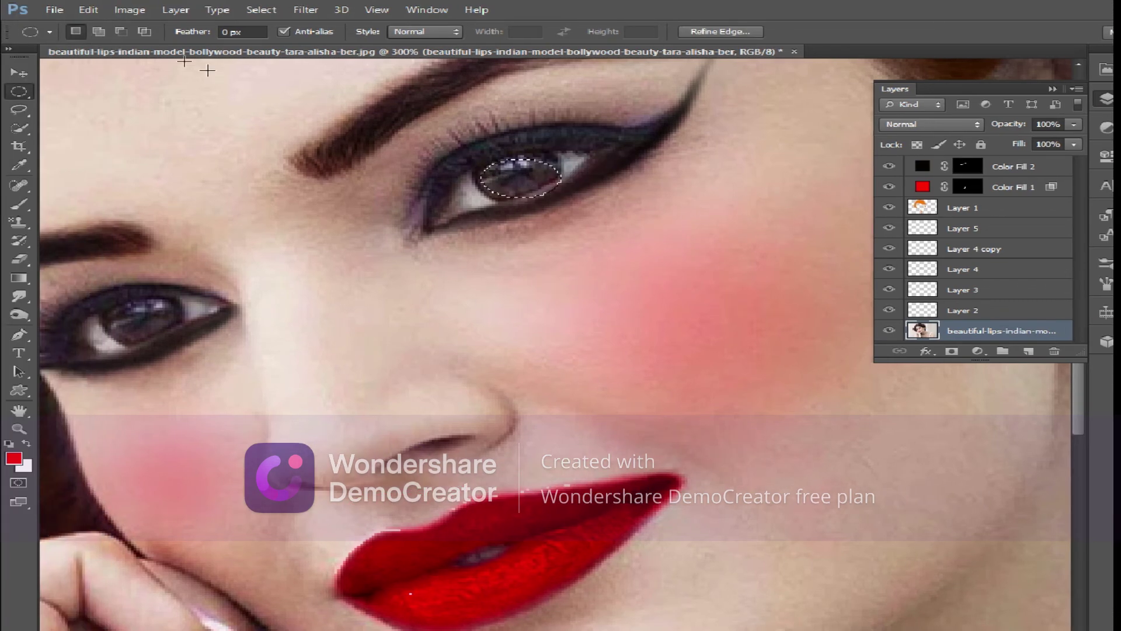
pyautogui.click(20, 128)
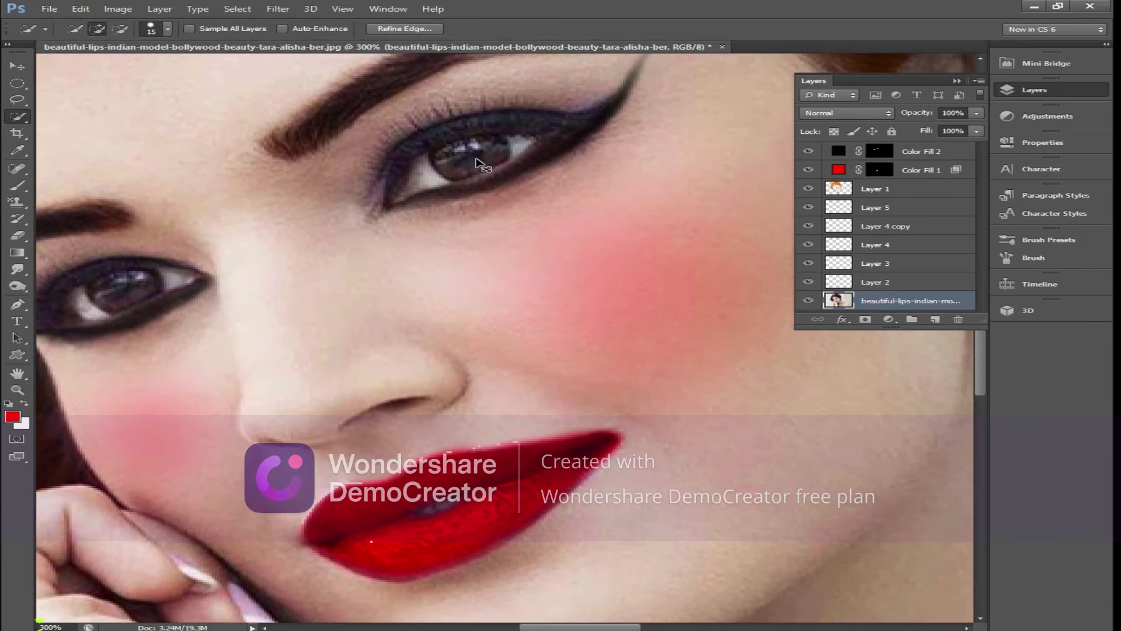
pyautogui.hotkey('ctrl', '+')
pyautogui.scroll(5, 476, 159)
pyautogui.press('p')
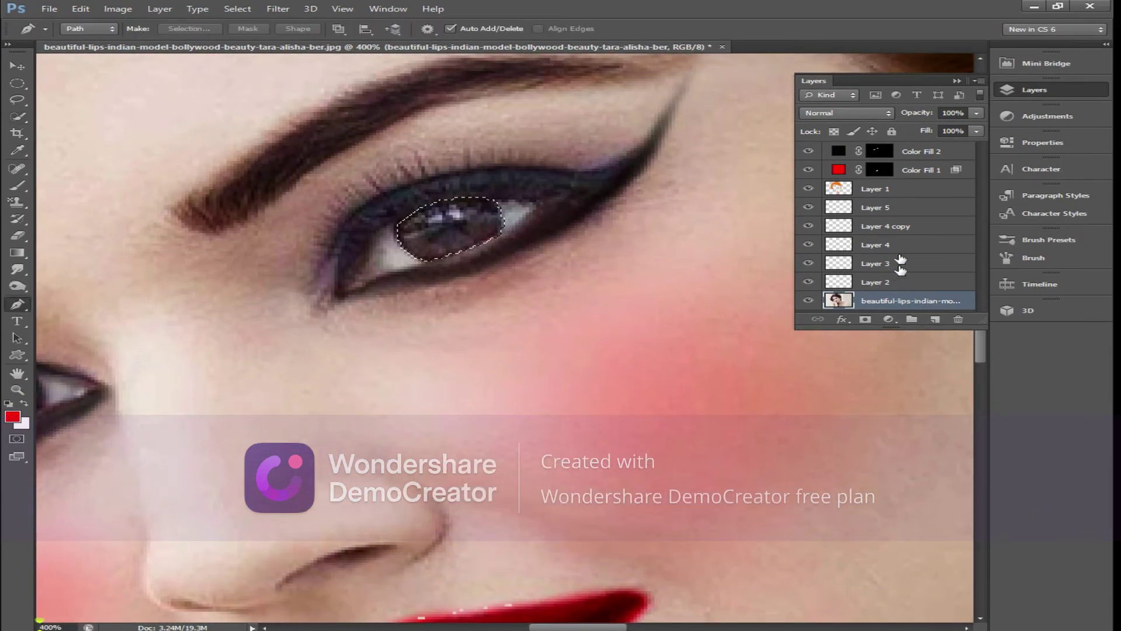
# - Set the foreground colour to blue 007bf9 and fill the iris selection with it on Layer 5
pyautogui.click(890, 208)
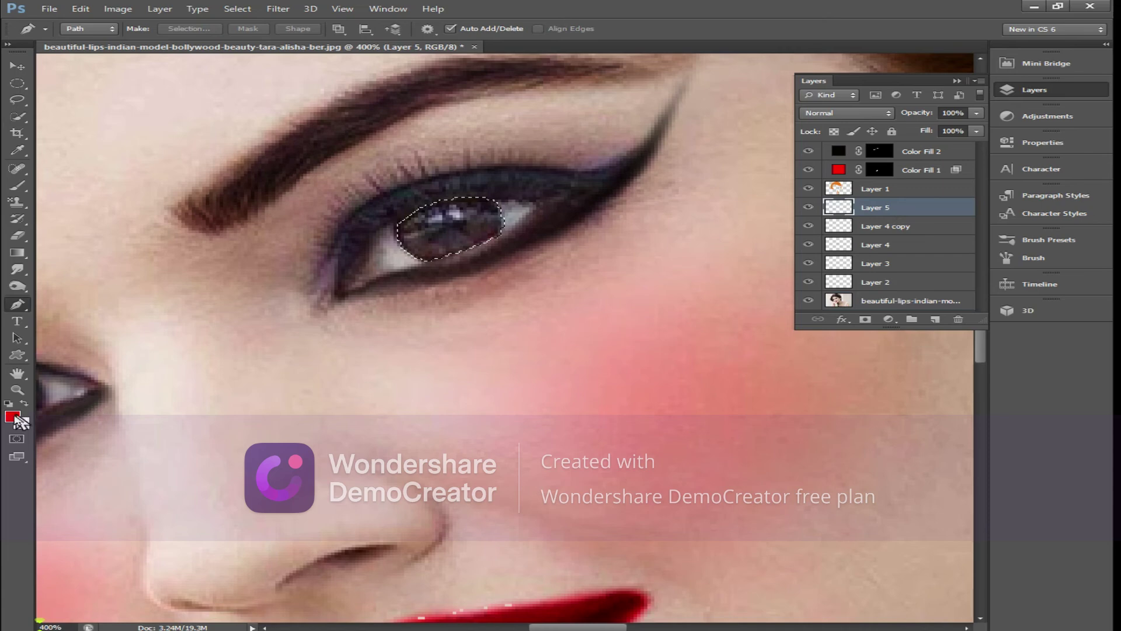
pyautogui.click(14, 417)
pyautogui.click(776, 505)
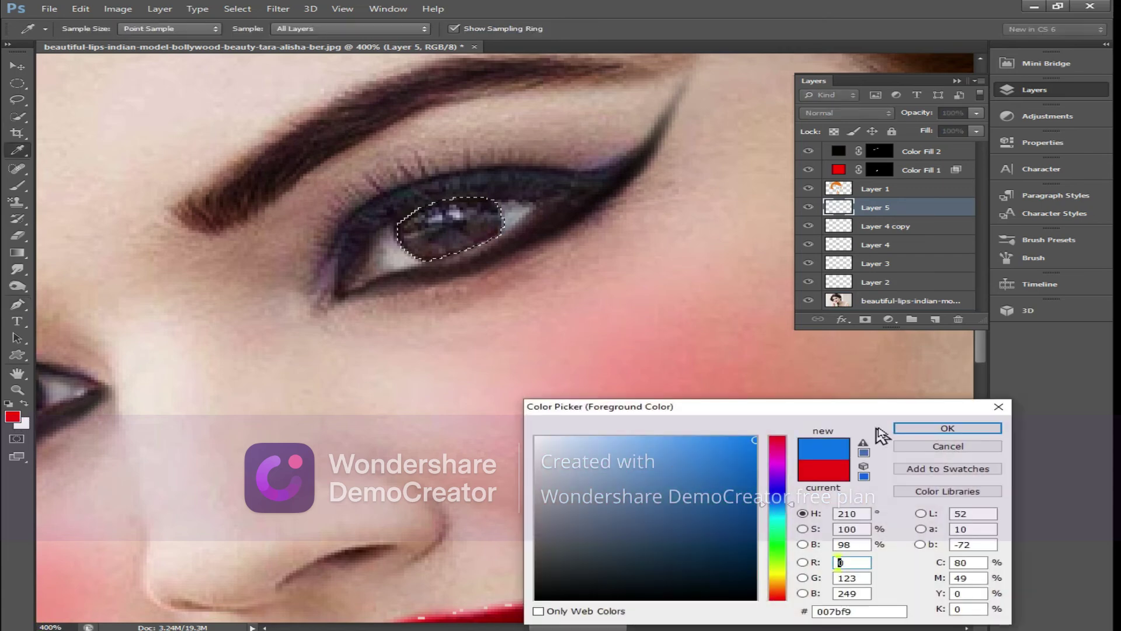
pyautogui.click(947, 428)
pyautogui.hotkey('alt', 'BackSpace')
pyautogui.hotkey('ctrl', '-')
# - Set the blue iris layer to Overlay blending mode with 63% opacity
pyautogui.click(882, 113)
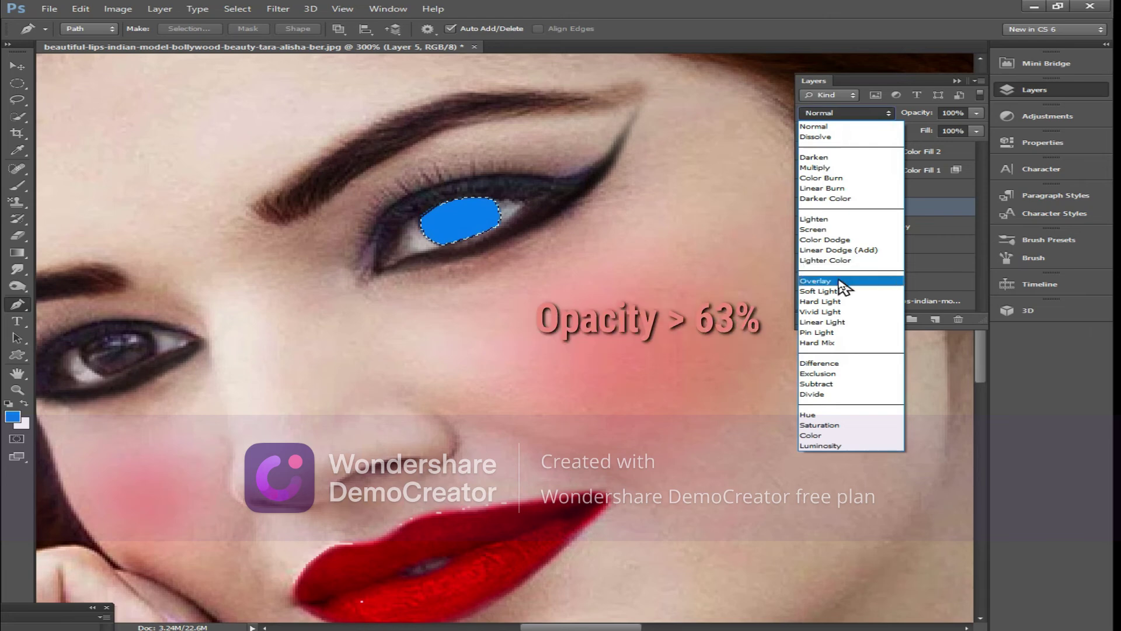
pyautogui.click(818, 281)
pyautogui.click(977, 113)
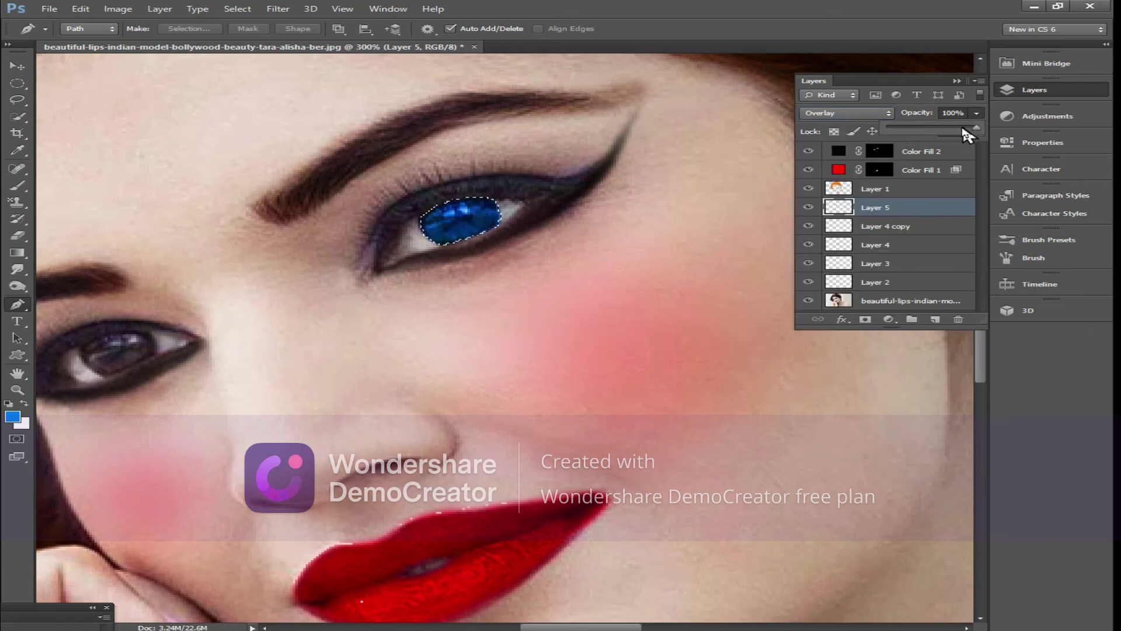
pyautogui.moveTo(978, 126); pyautogui.dragTo(961, 134)
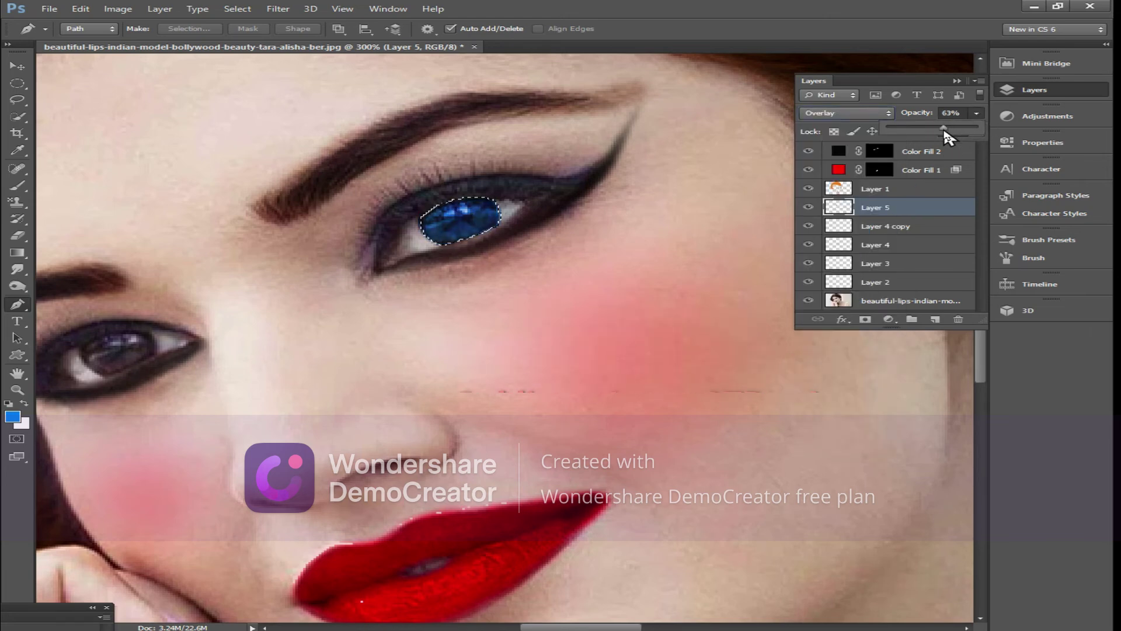
# - Duplicate the blue iris layer as Layer 5 copy, move the copy onto the other eye's iris and deselect
pyautogui.rightClick(899, 208)
pyautogui.click(766, 190)
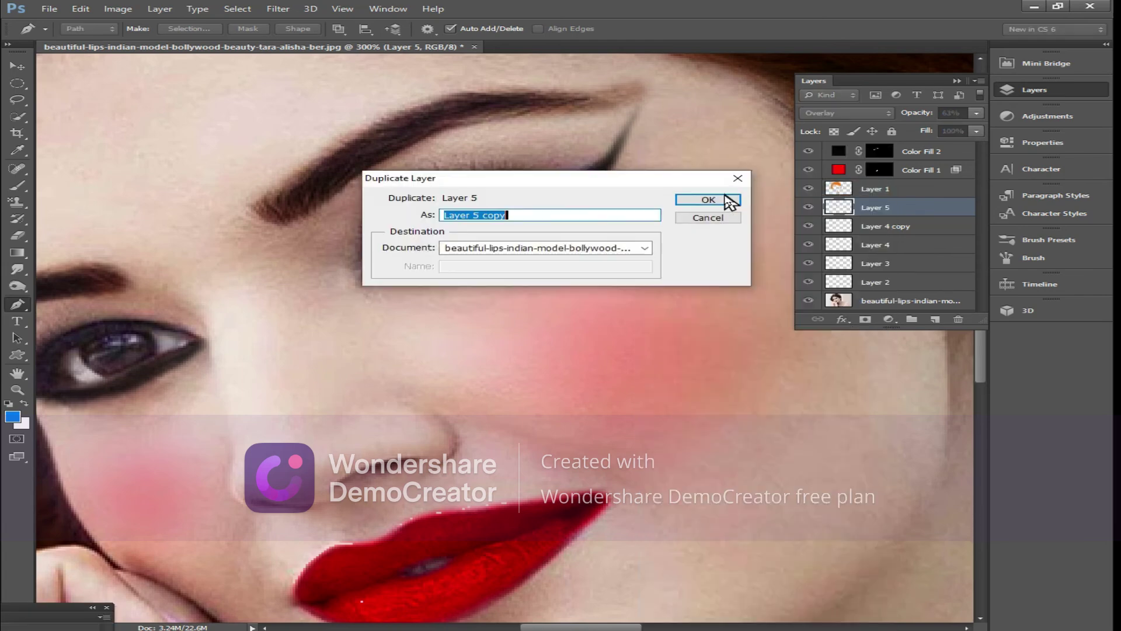
pyautogui.click(724, 202)
pyautogui.click(16, 66)
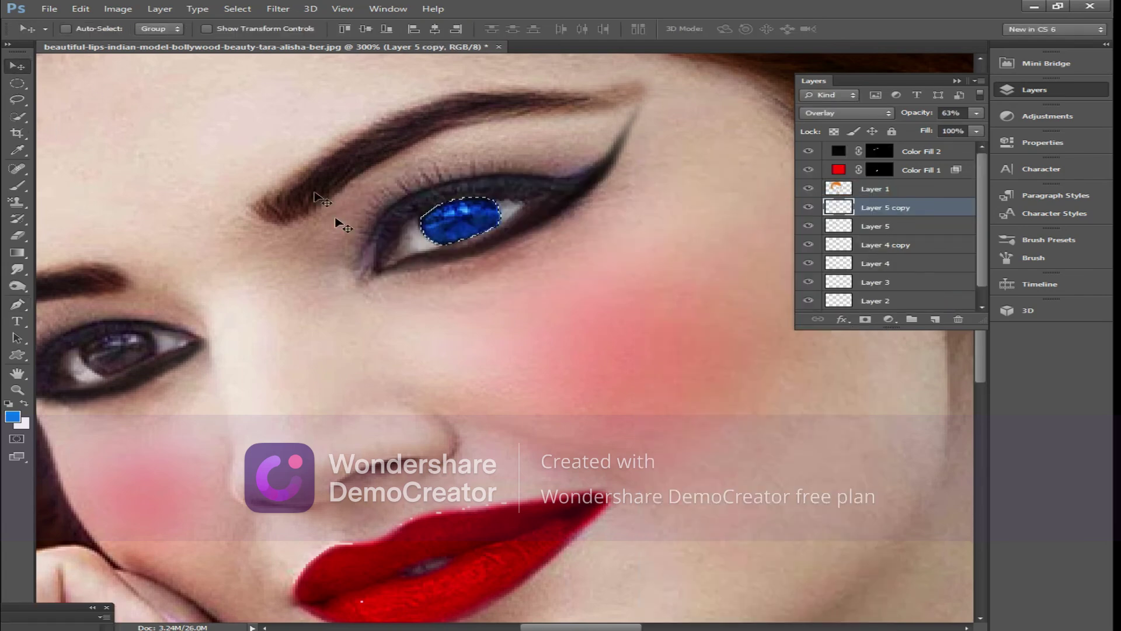
pyautogui.moveTo(451, 232); pyautogui.dragTo(111, 363)
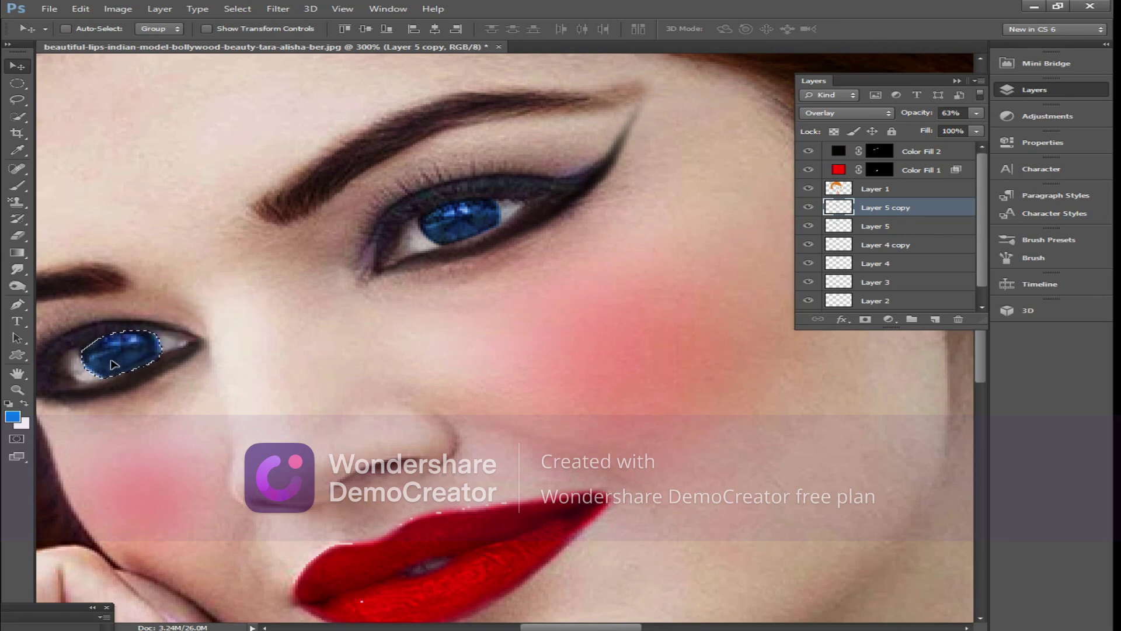
pyautogui.moveTo(565, 628); pyautogui.dragTo(522, 629)
pyautogui.click(238, 9)
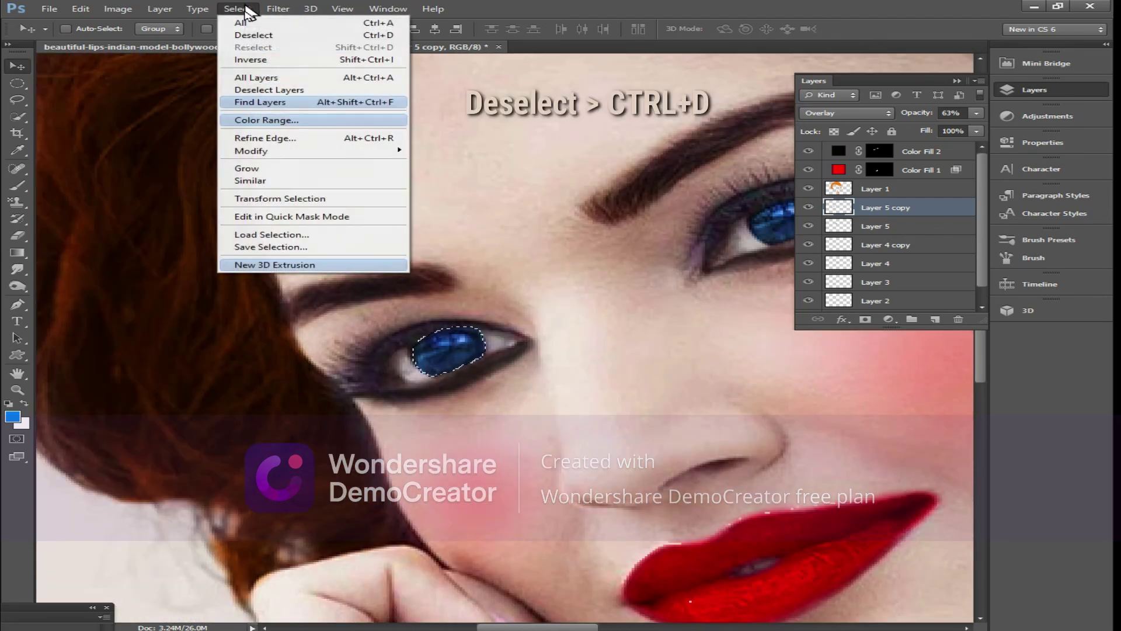
pyautogui.click(262, 43)
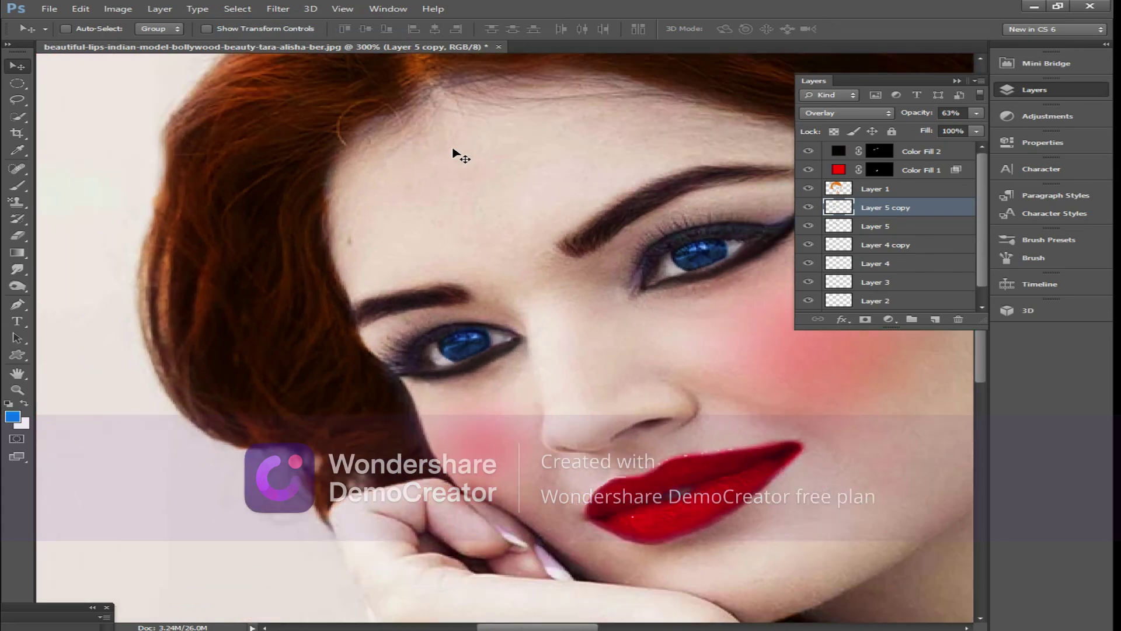
pyautogui.scroll(-8, 453, 149)
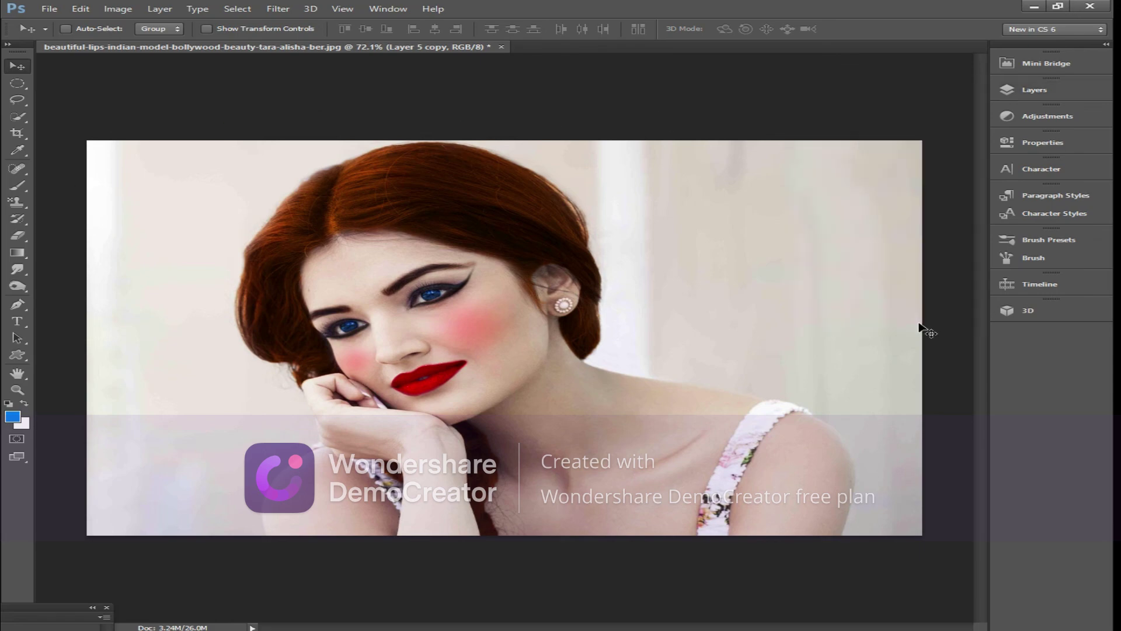
pyautogui.hotkey('ctrl', '+')
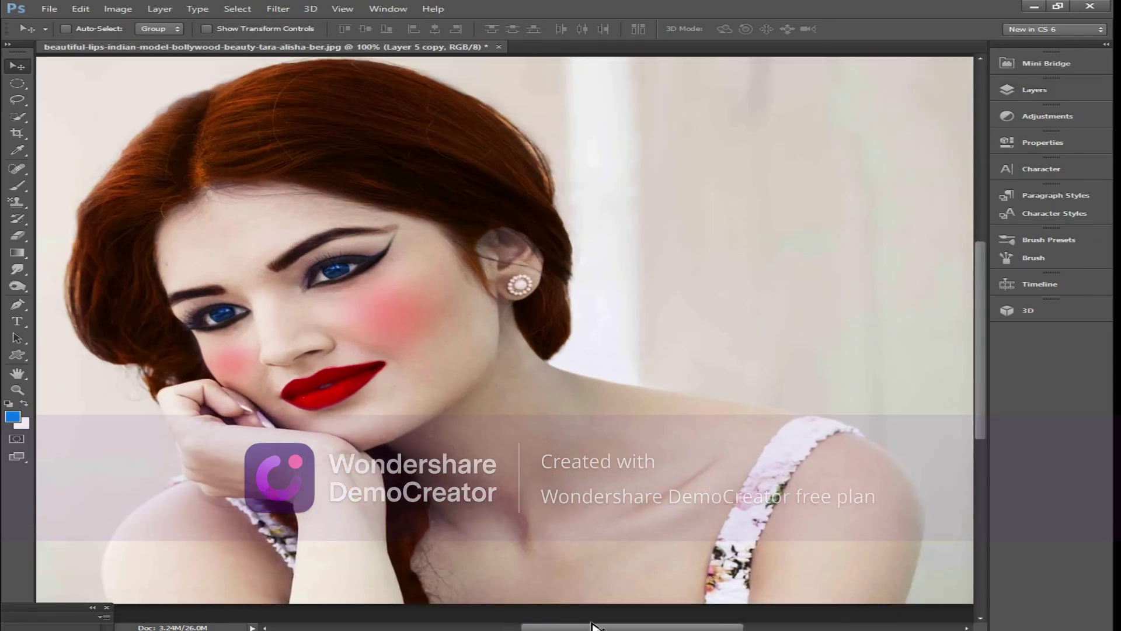
pyautogui.moveTo(593, 627); pyautogui.dragTo(578, 628)
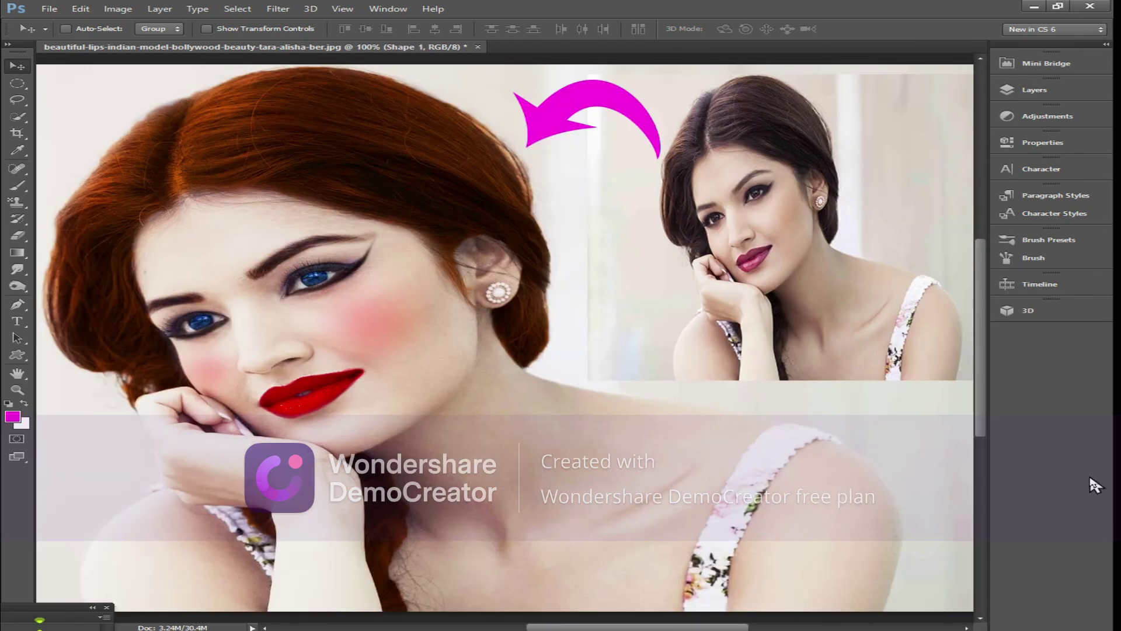
pyautogui.hotkey('ctrl', '+')
pyautogui.hotkey('ctrl', '-')
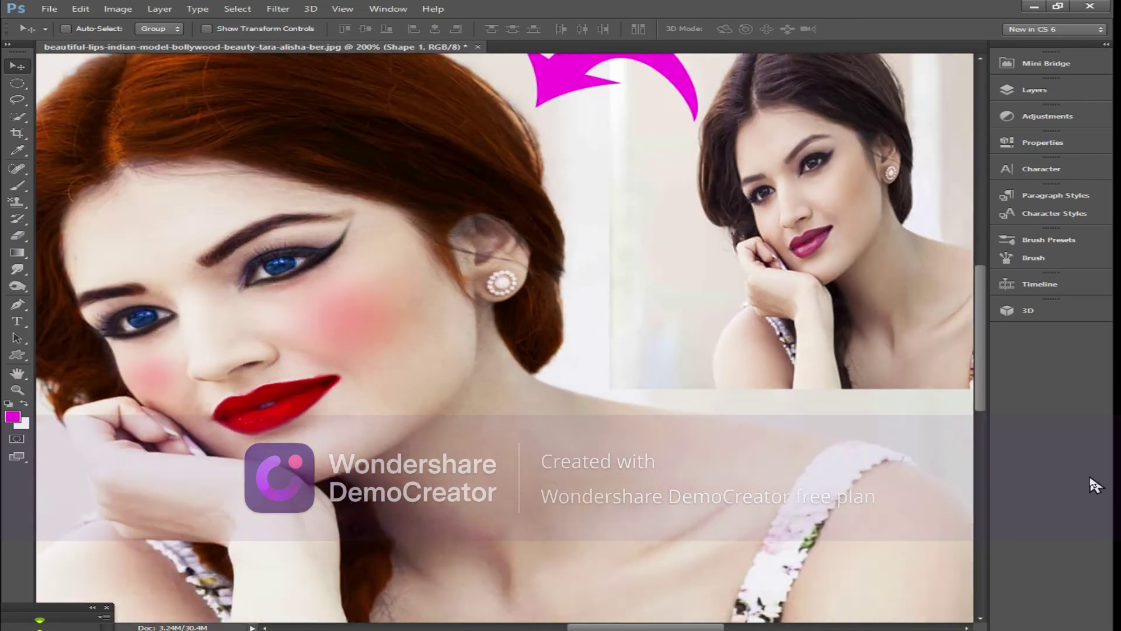